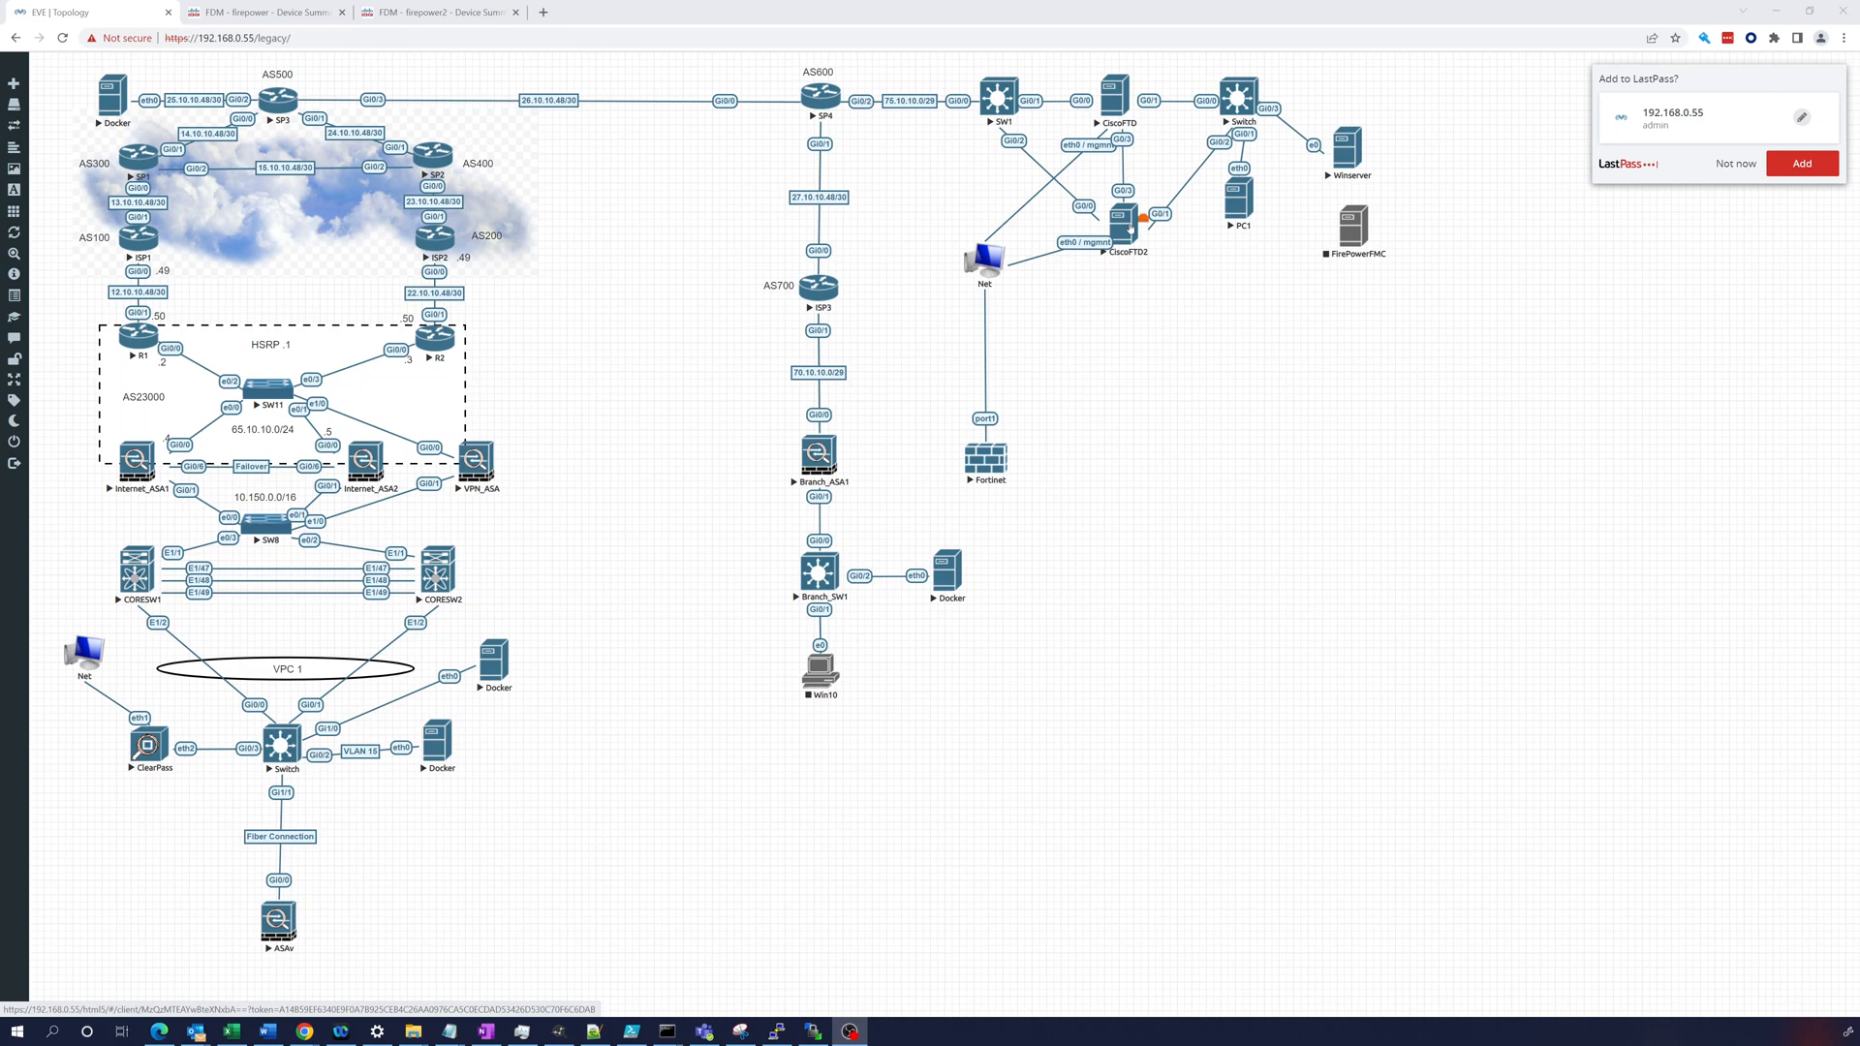
Review CiscoFTD2's console firstboot output, then show the first firewall's device summary
{"action": "left_click", "coordinate": [1142, 218]}
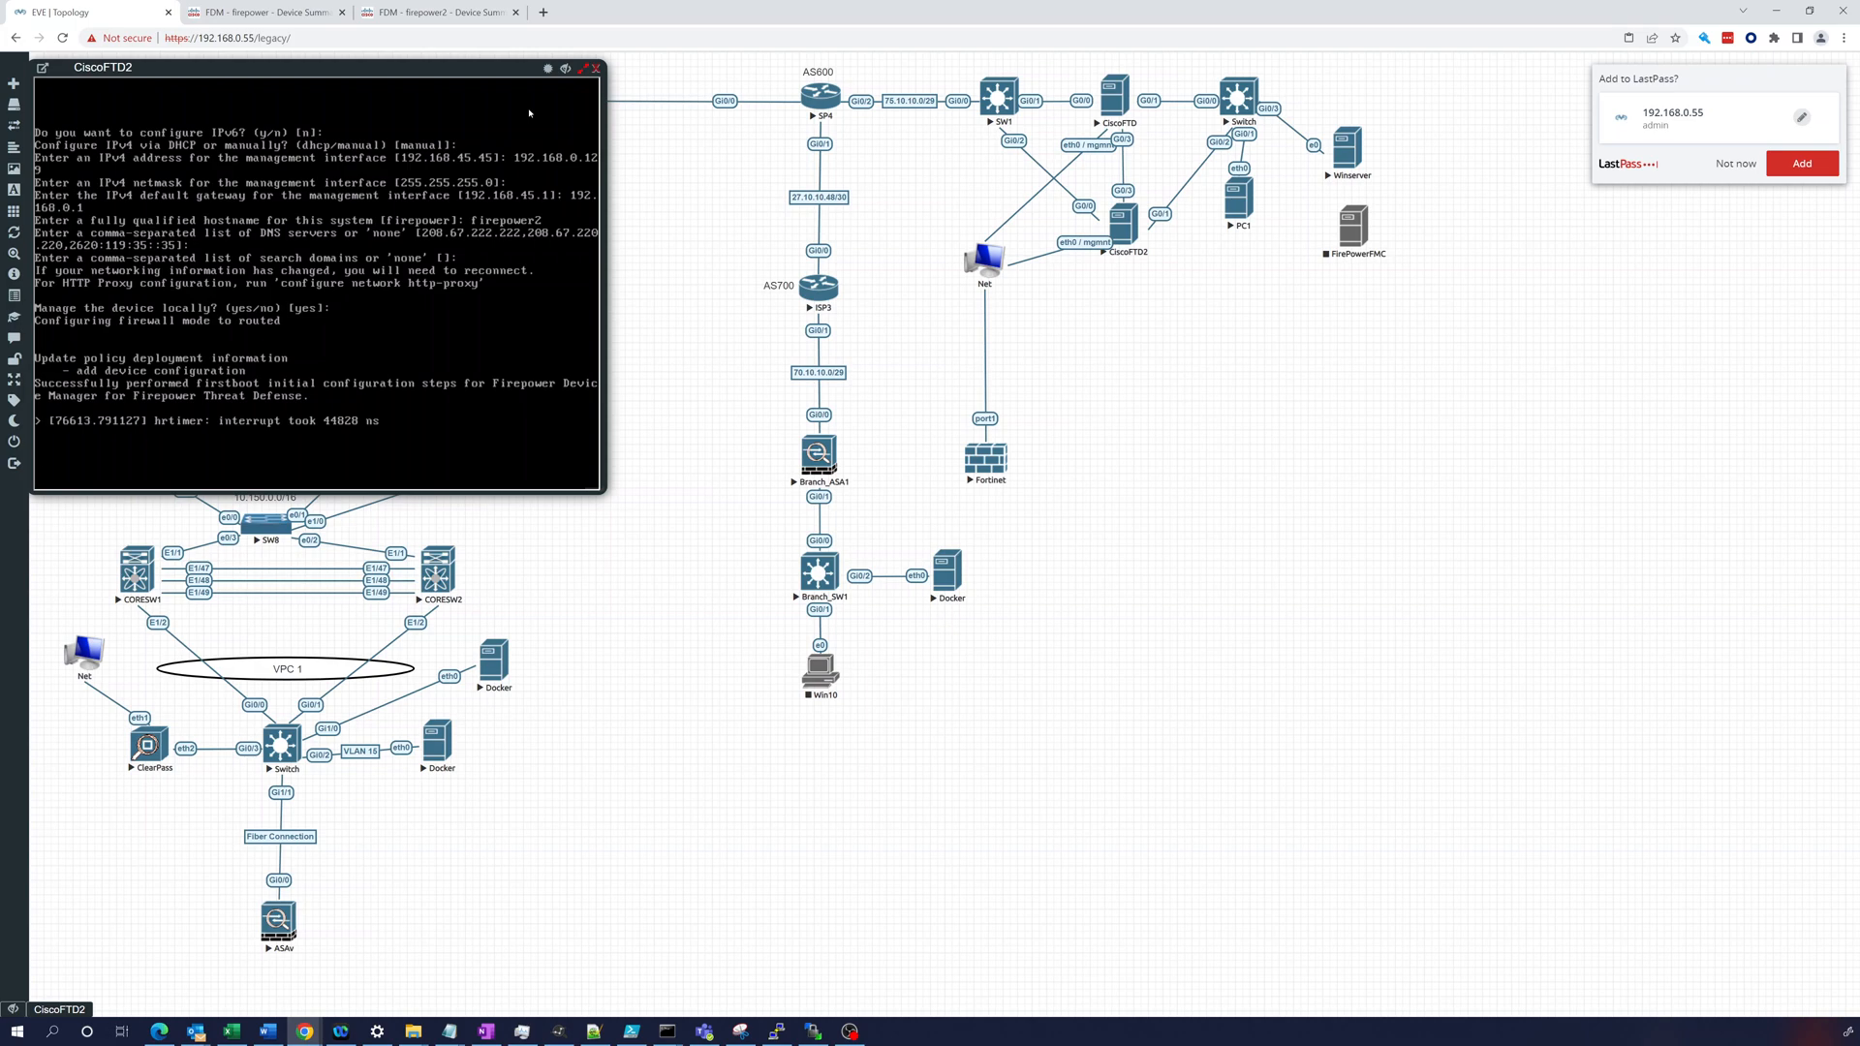
{"action": "left_click", "coordinate": [271, 12]}
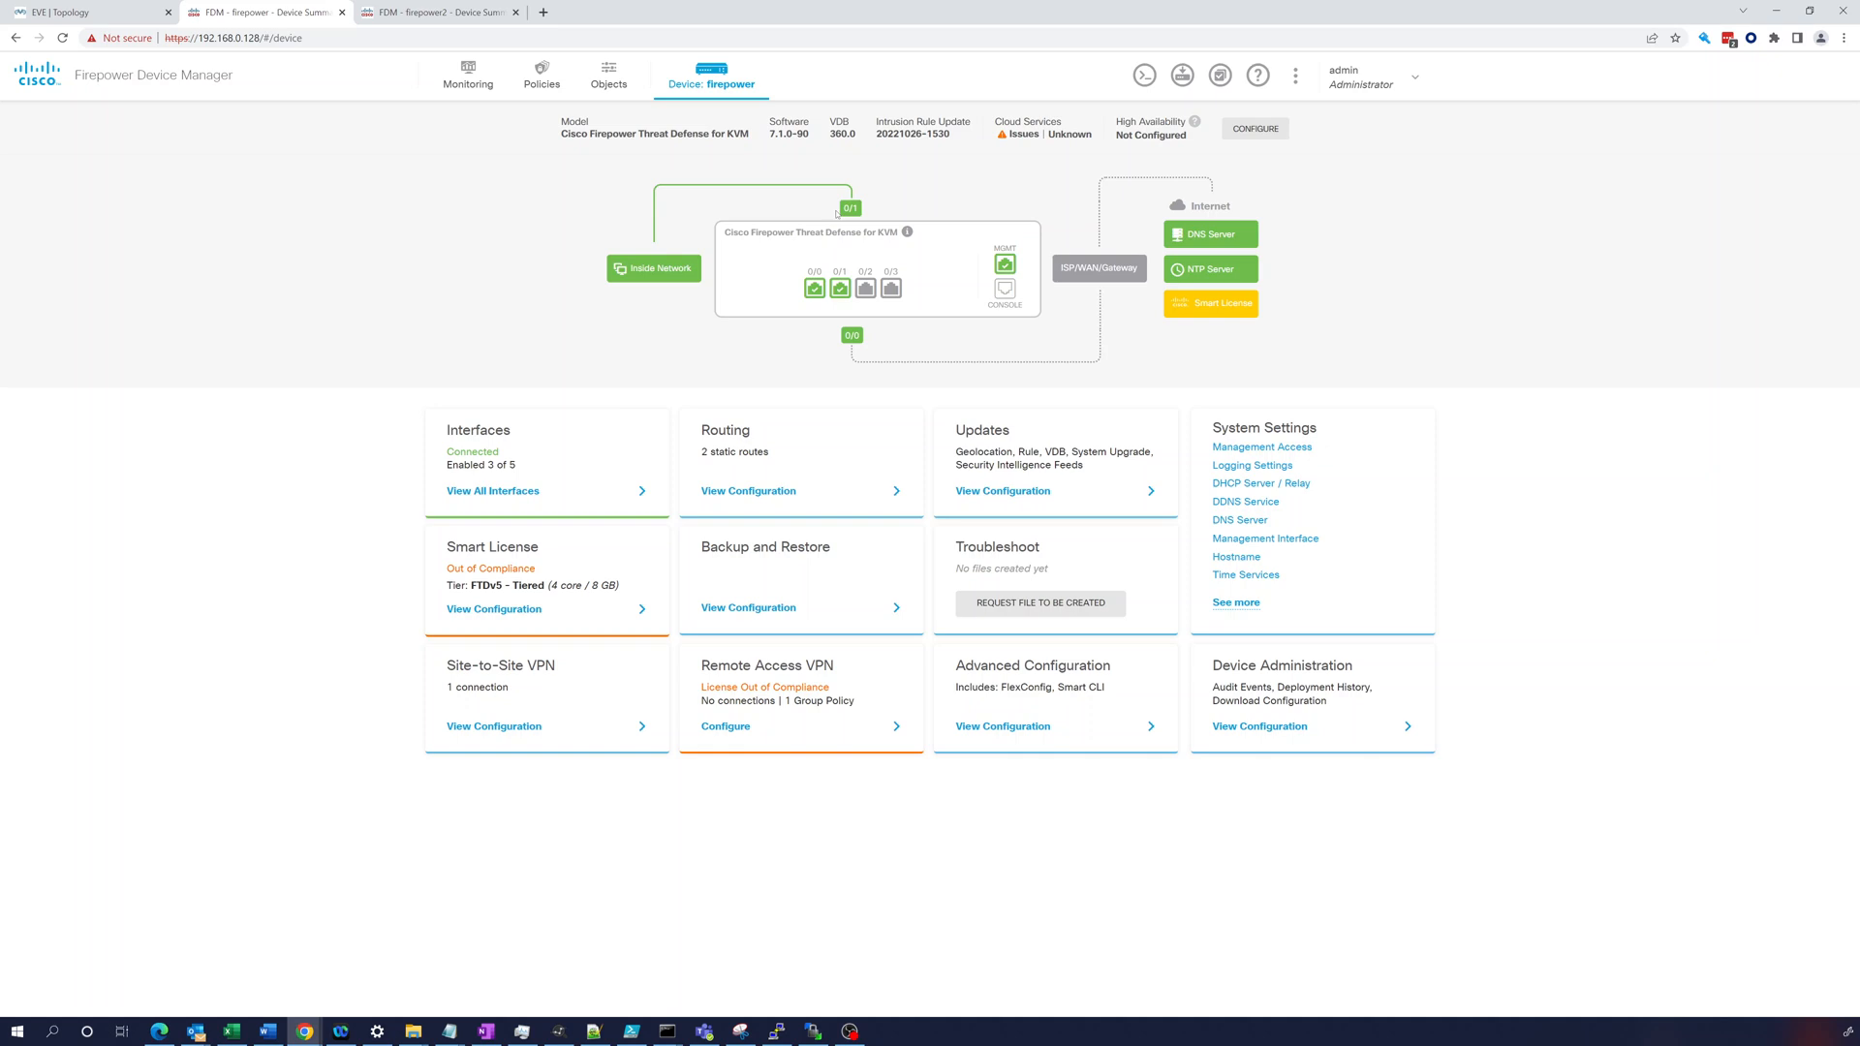
{"action": "left_click", "coordinate": [468, 74]}
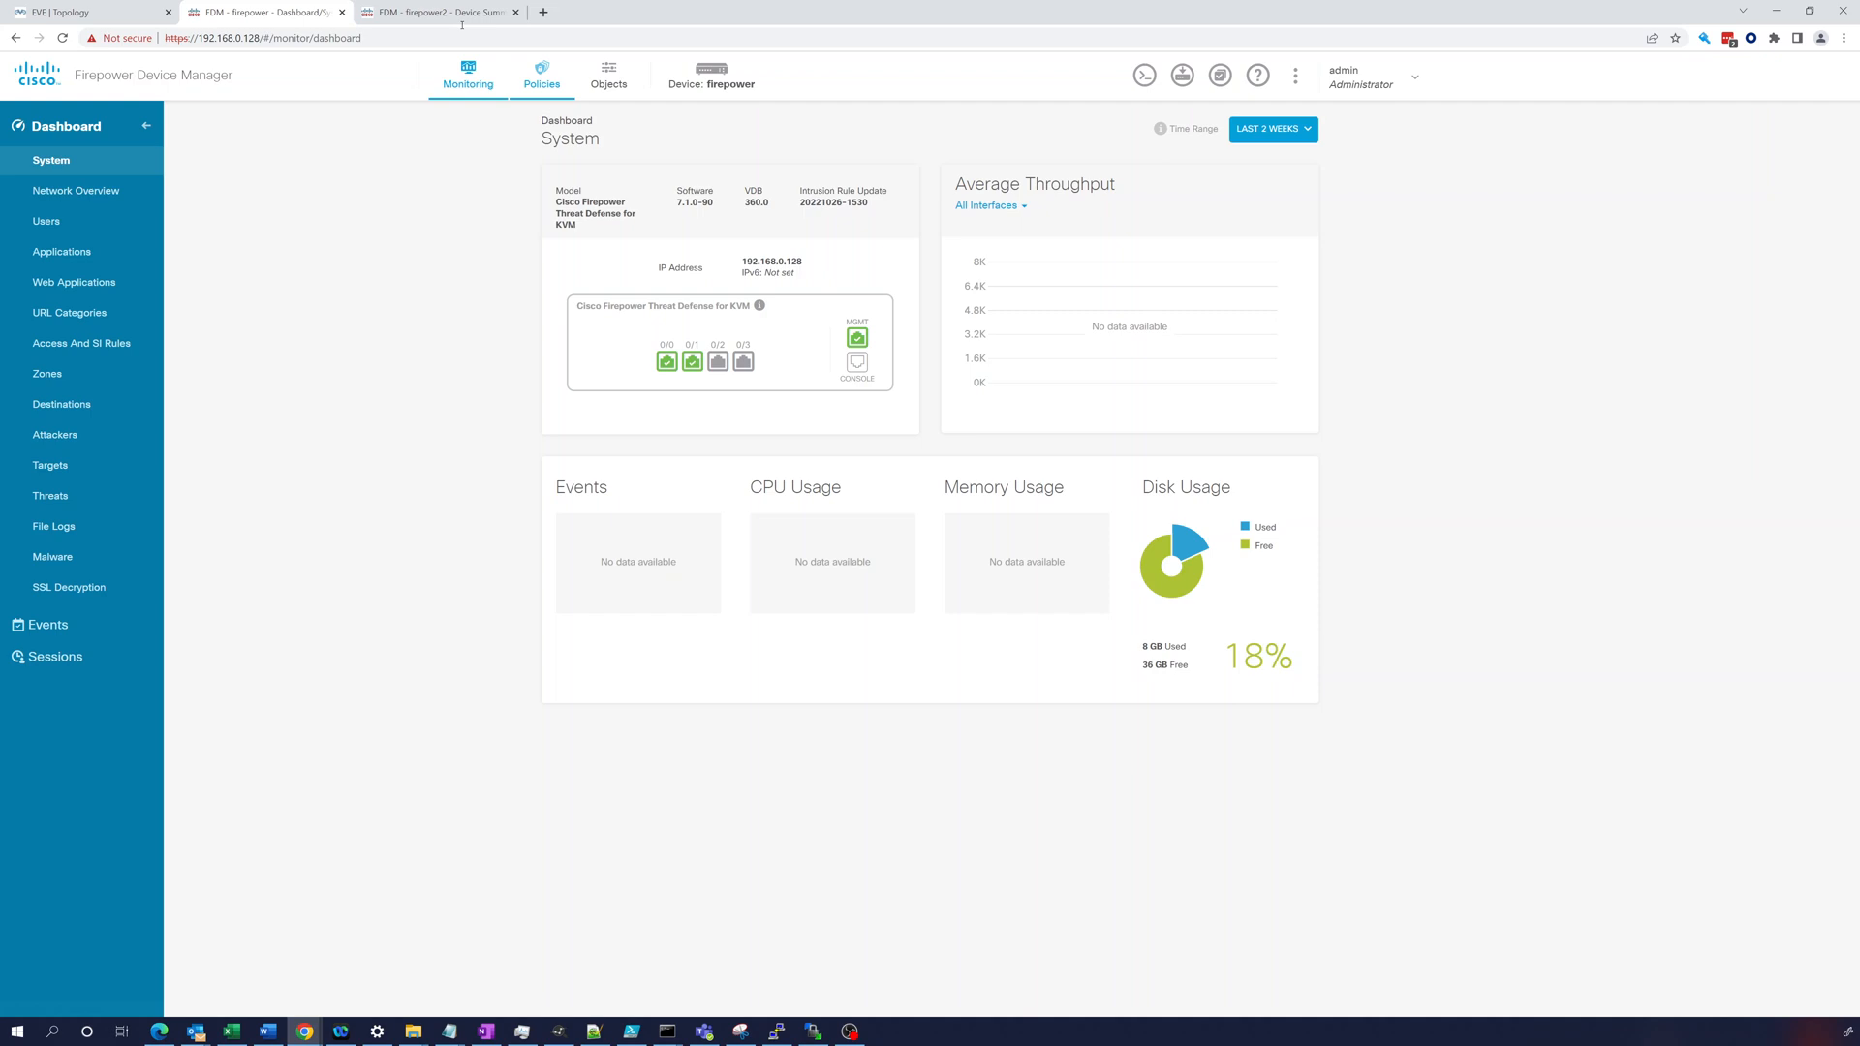
{"action": "left_click", "coordinate": [436, 12]}
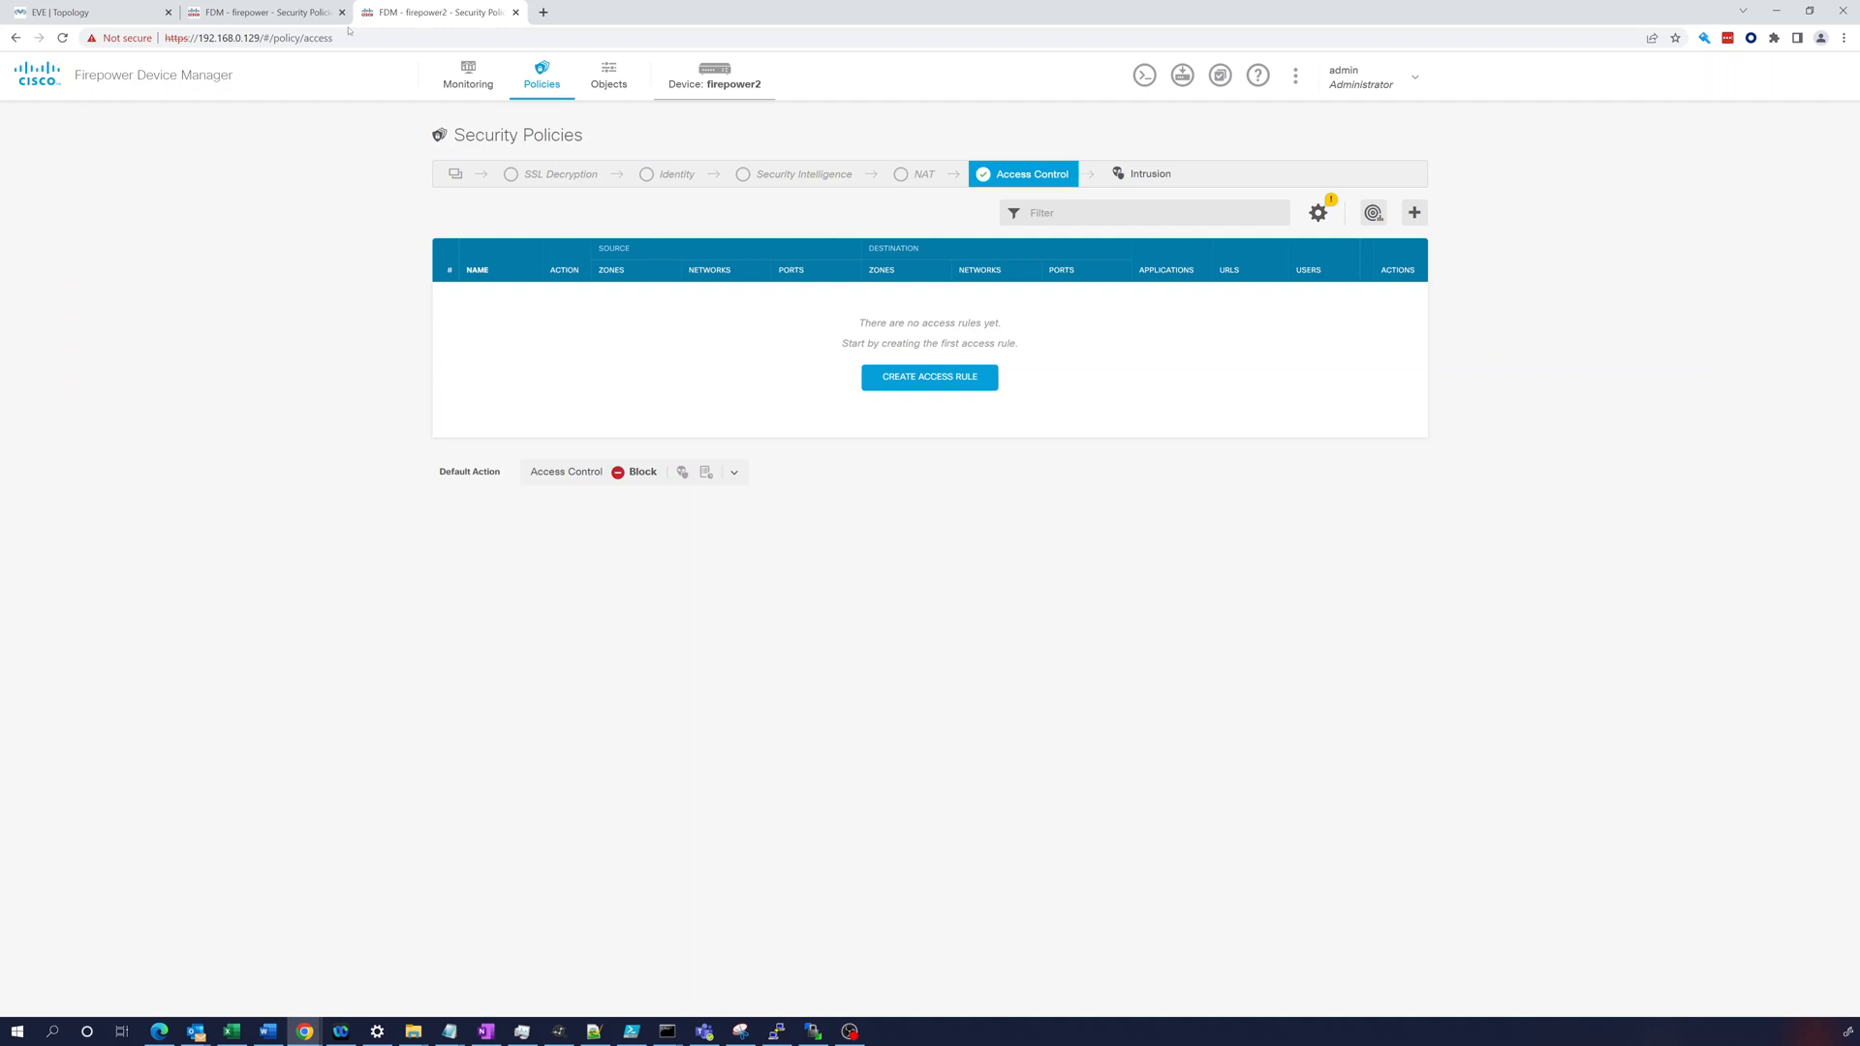
{"action": "left_click", "coordinate": [267, 12]}
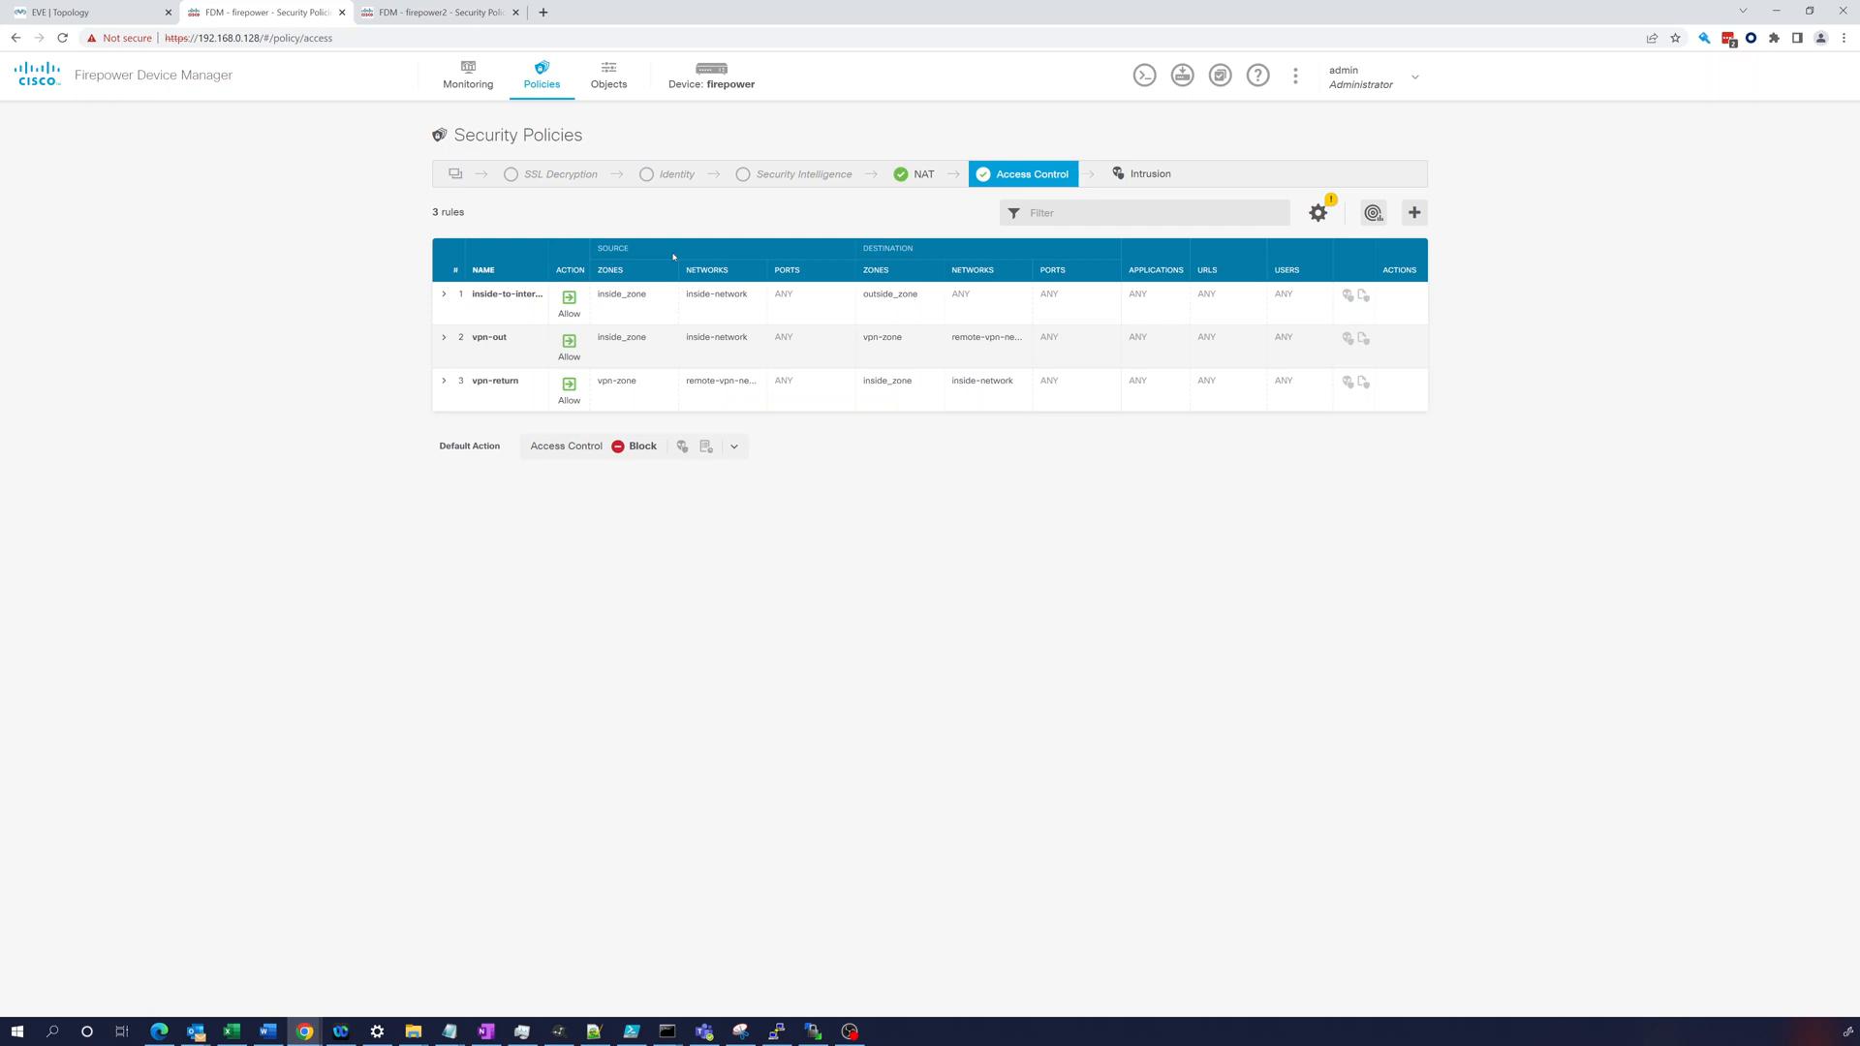
{"action": "left_click", "coordinate": [718, 82]}
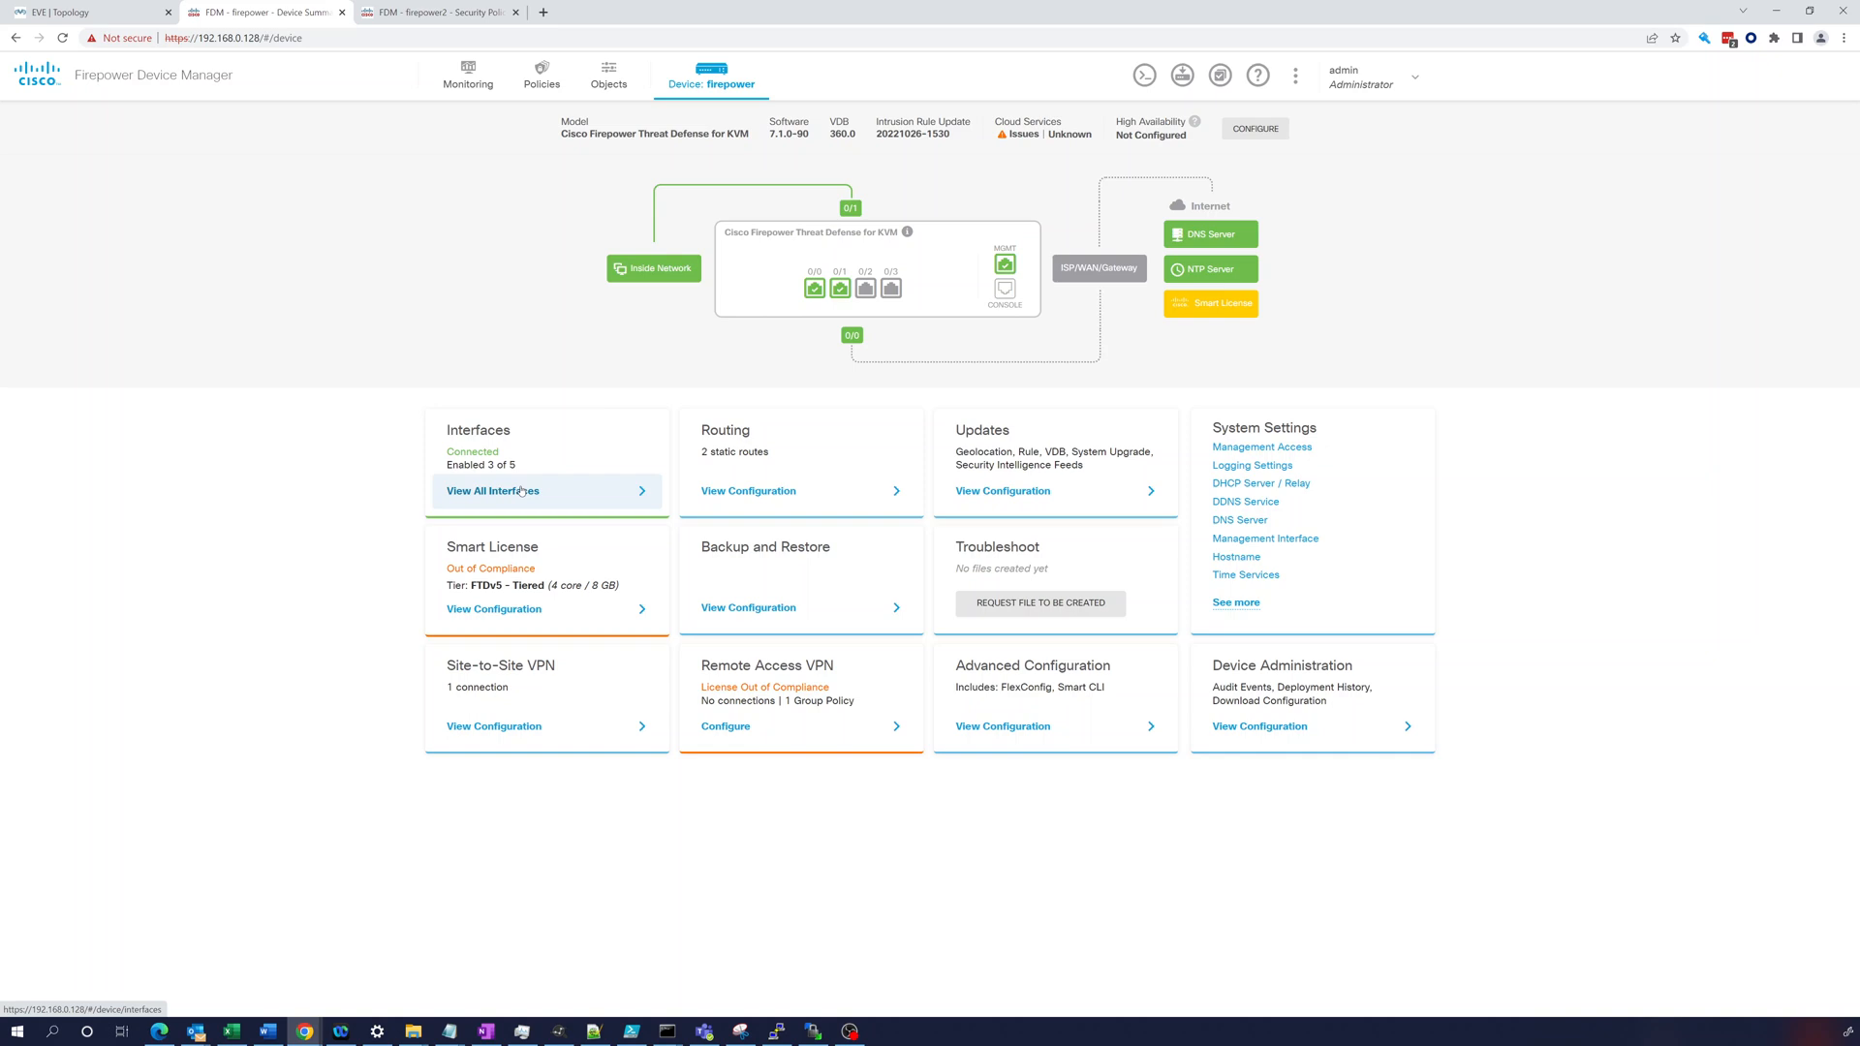
Enable the GigabitEthernet0/3 interface on the first firewall from the interfaces list
{"action": "left_click", "coordinate": [519, 492]}
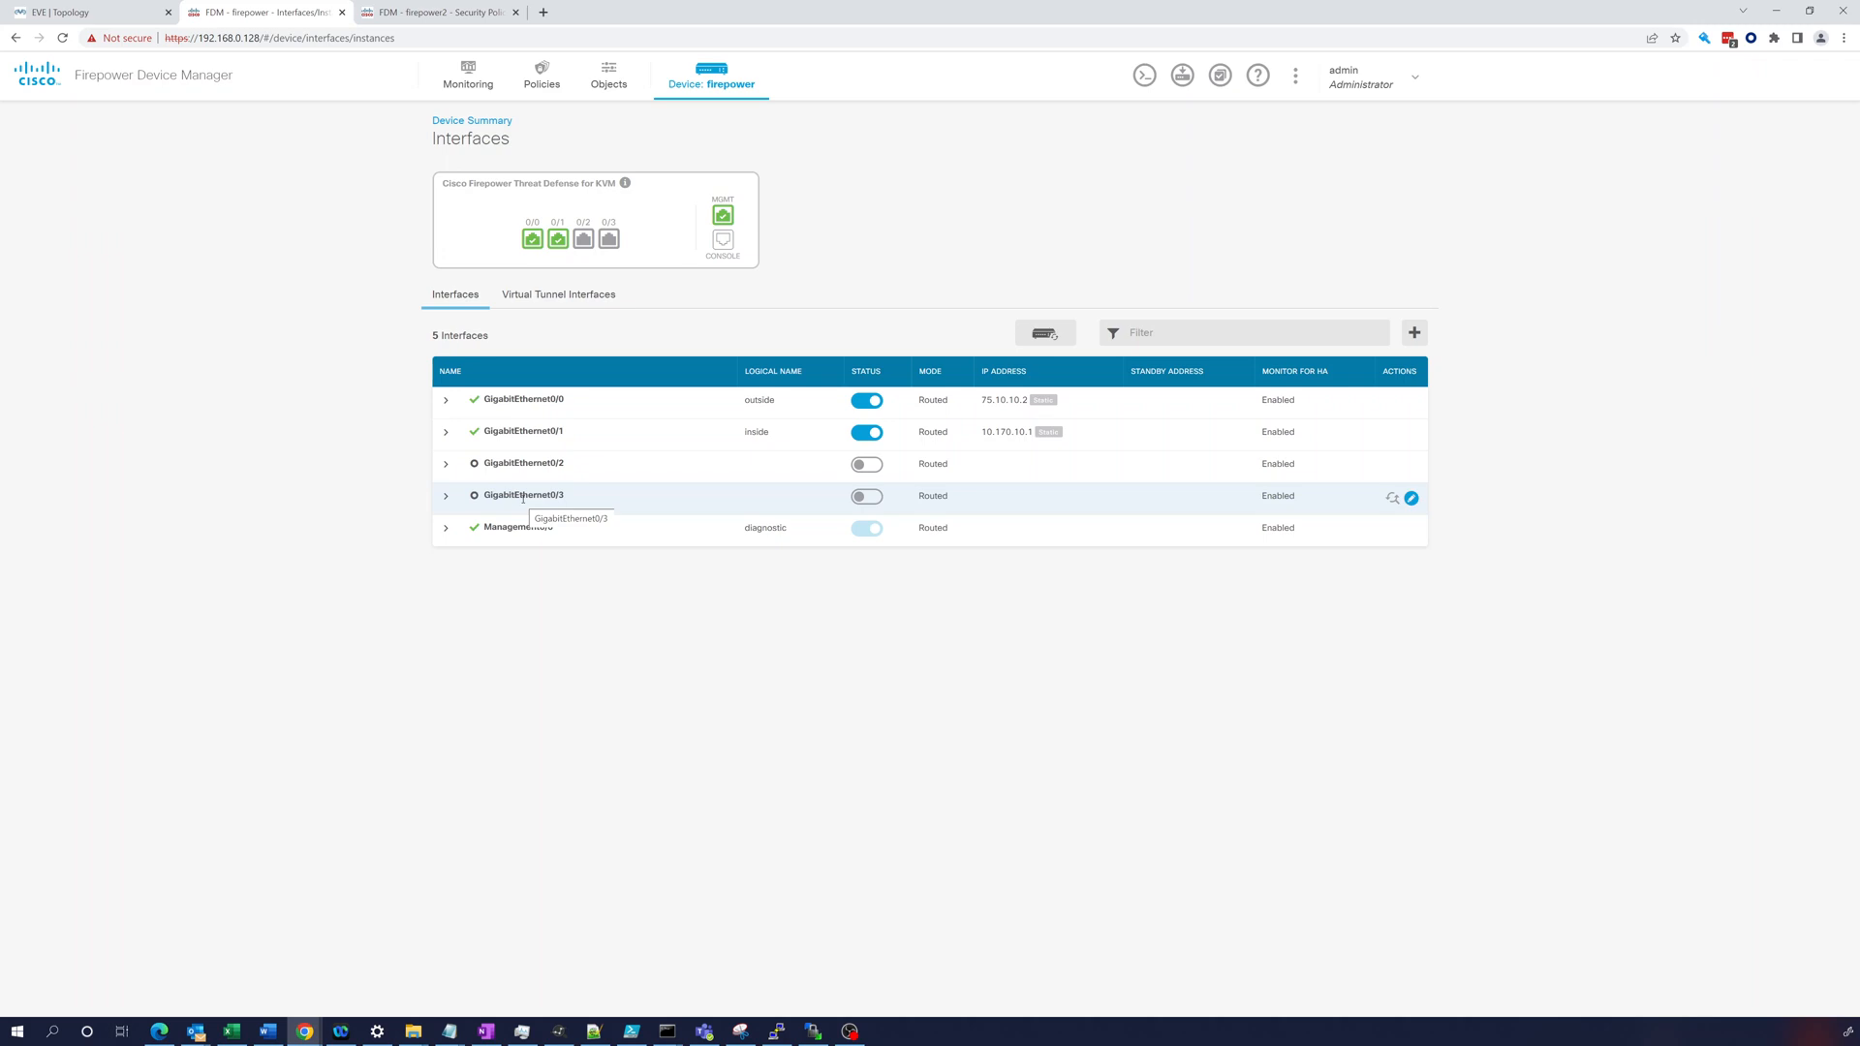
{"action": "left_click", "coordinate": [866, 496]}
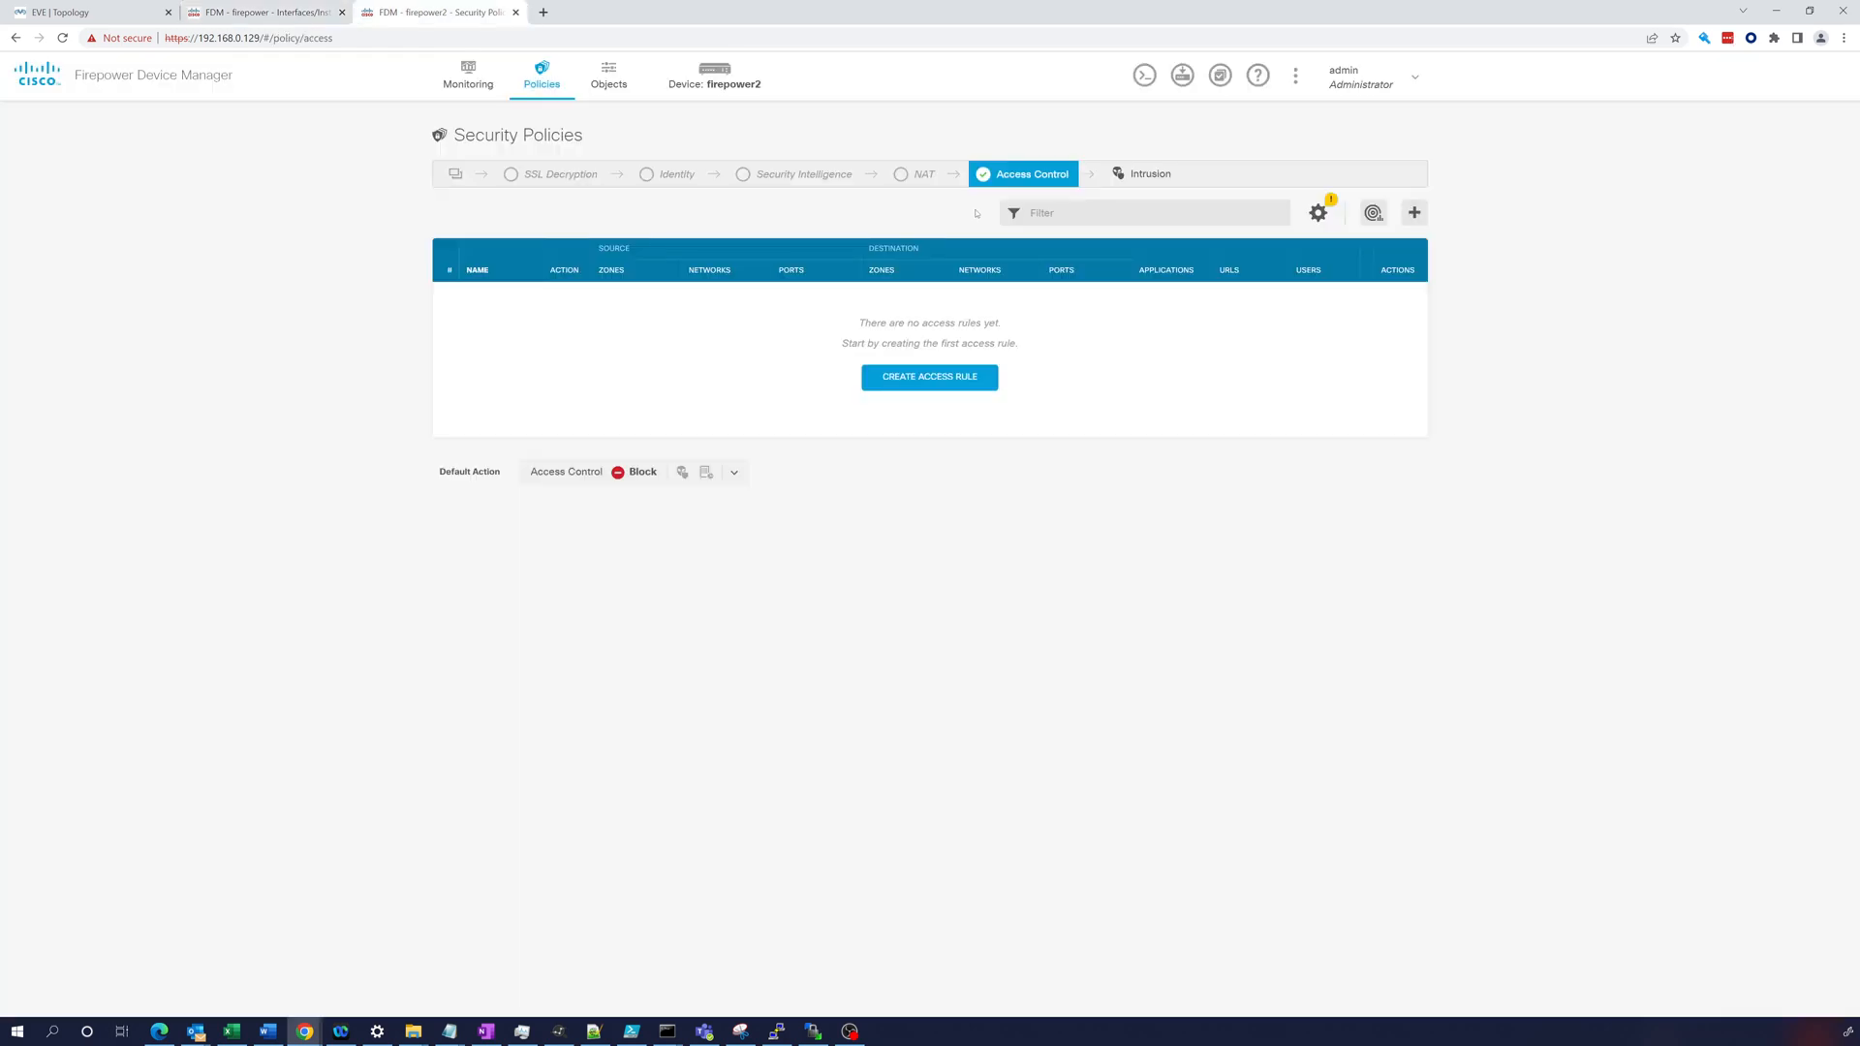
Enable GigabitEthernet0/3 on firepower2, deploy it, and return to the EVE-NG topology
{"action": "left_click", "coordinate": [700, 75]}
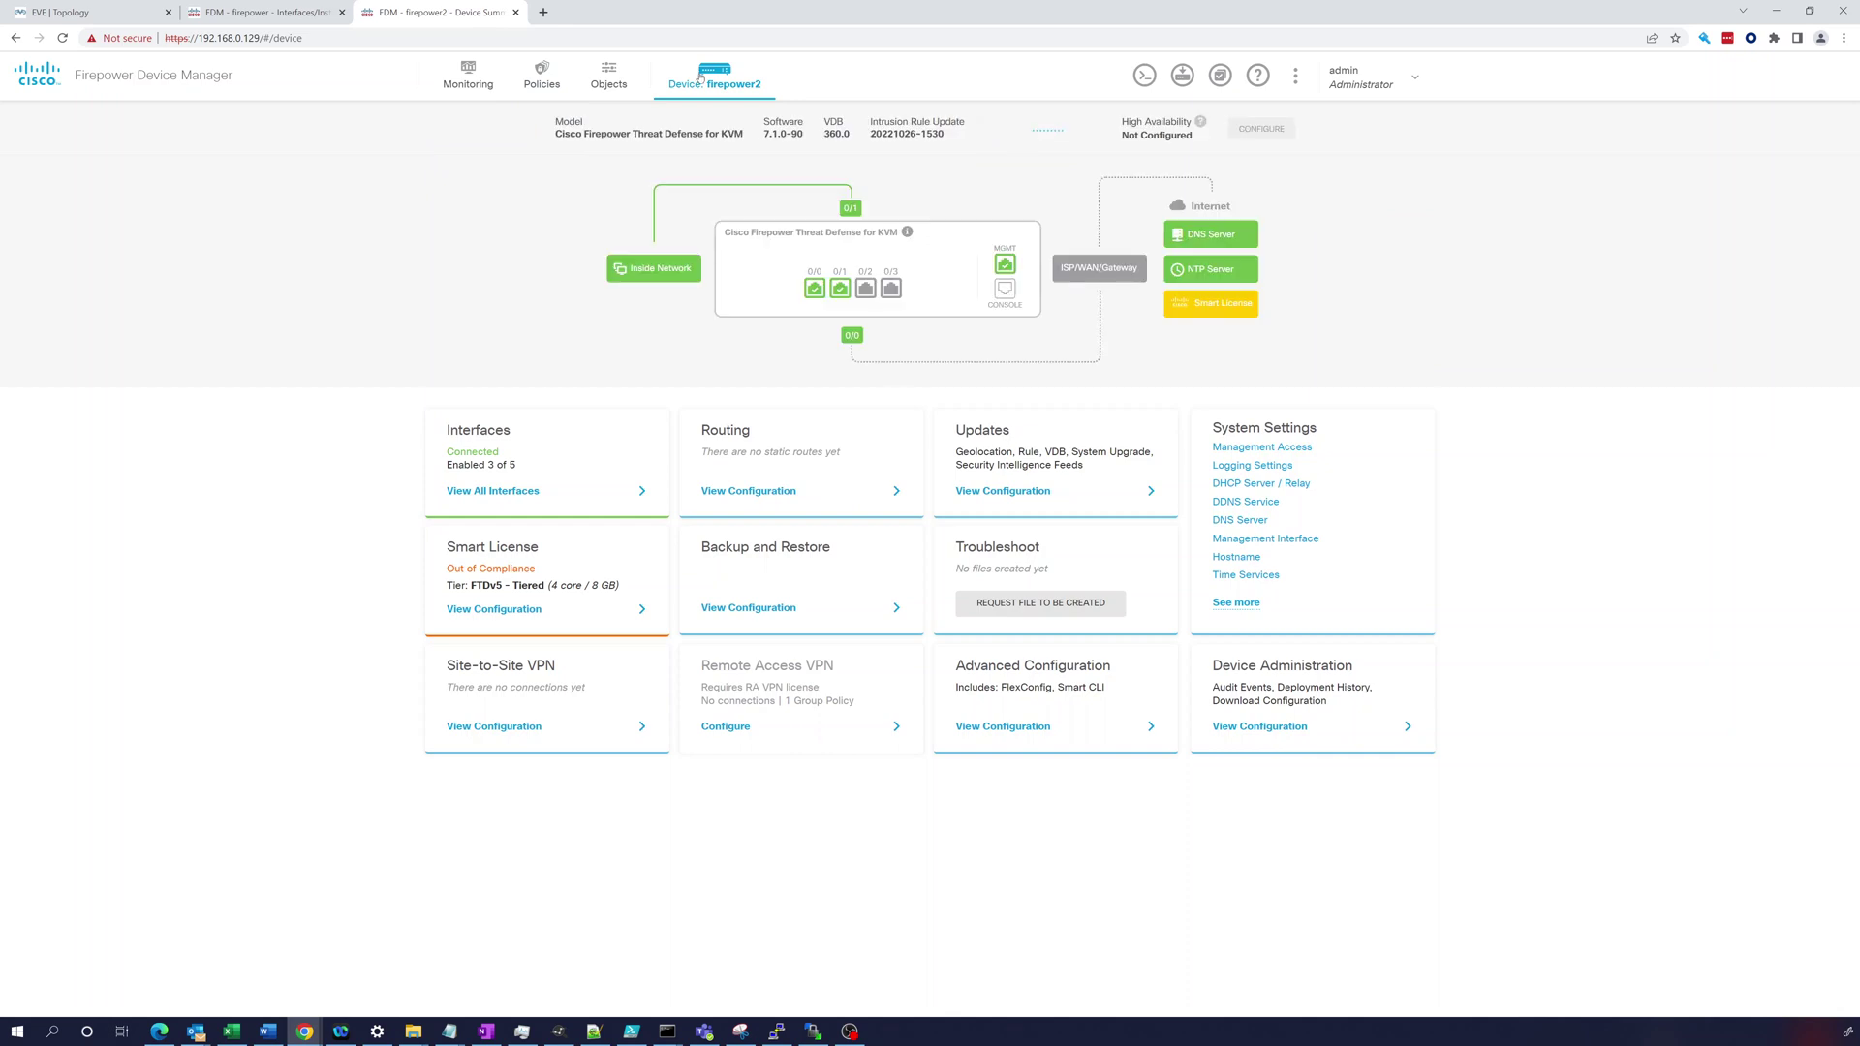
{"action": "left_click", "coordinate": [494, 493]}
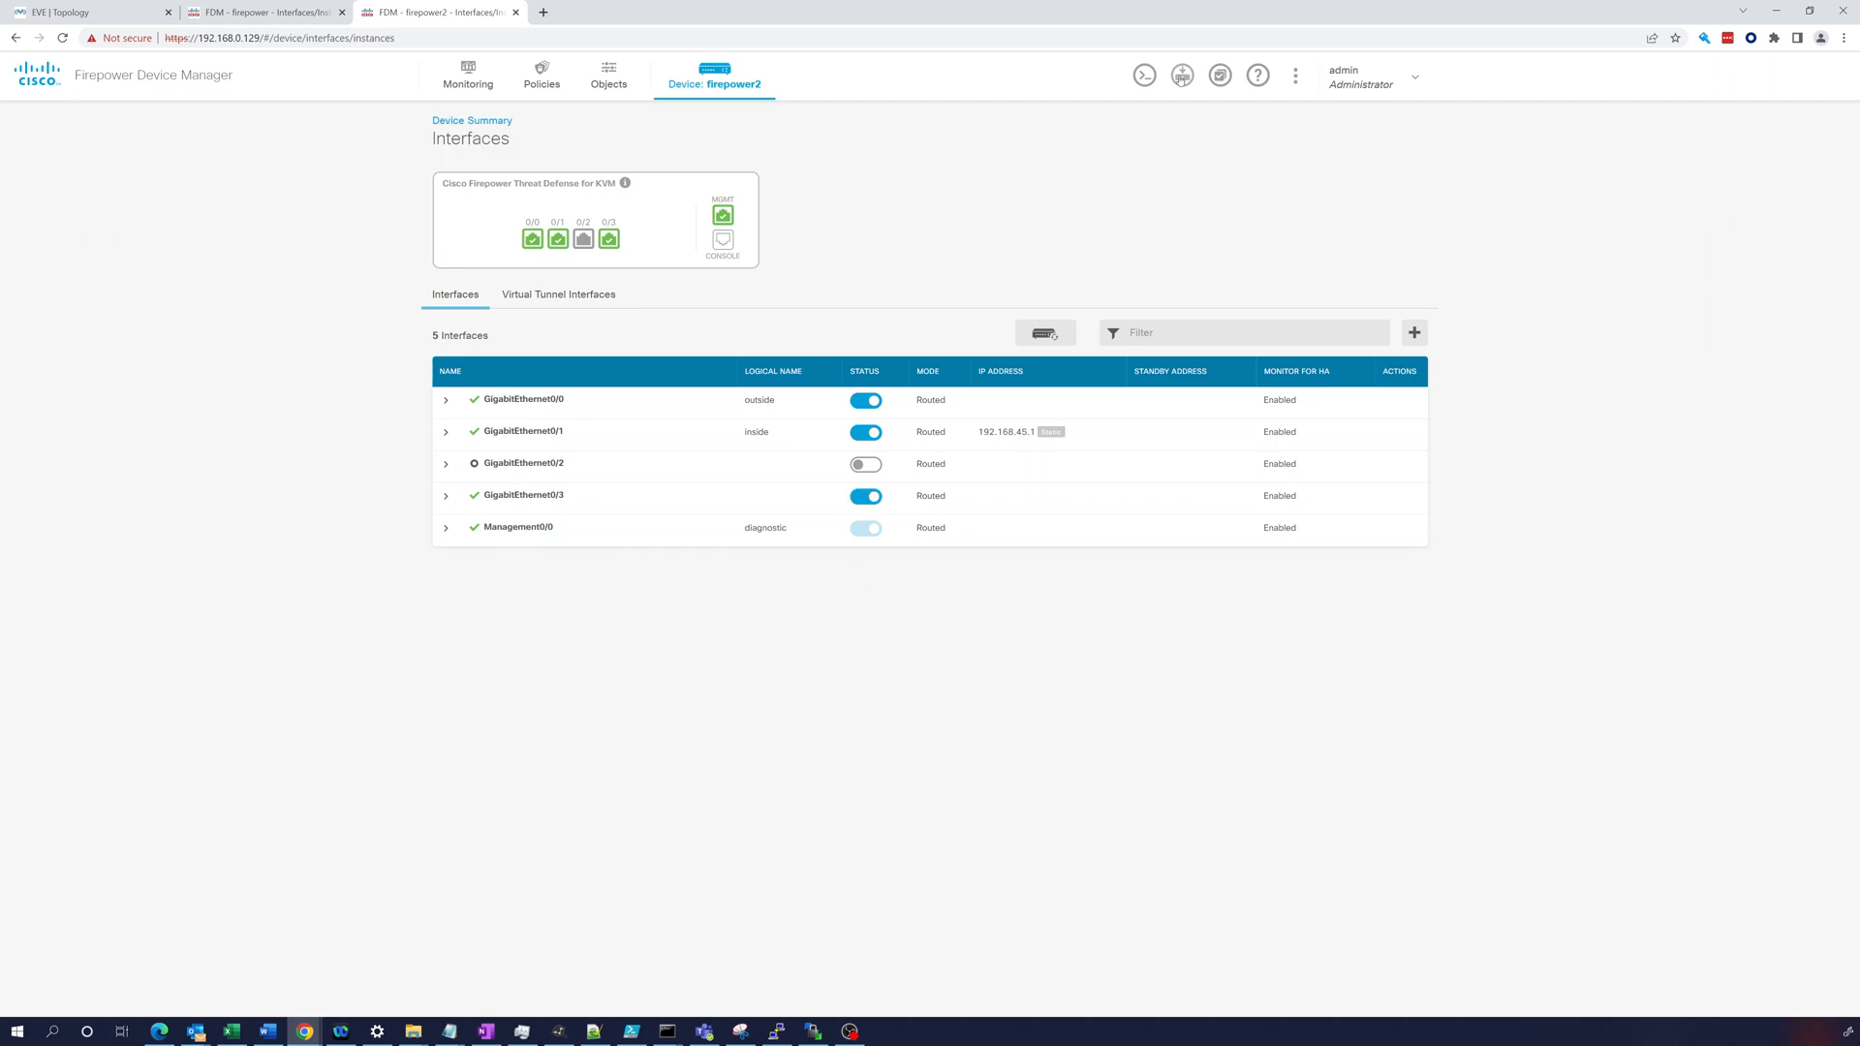
{"action": "left_click", "coordinate": [1181, 76]}
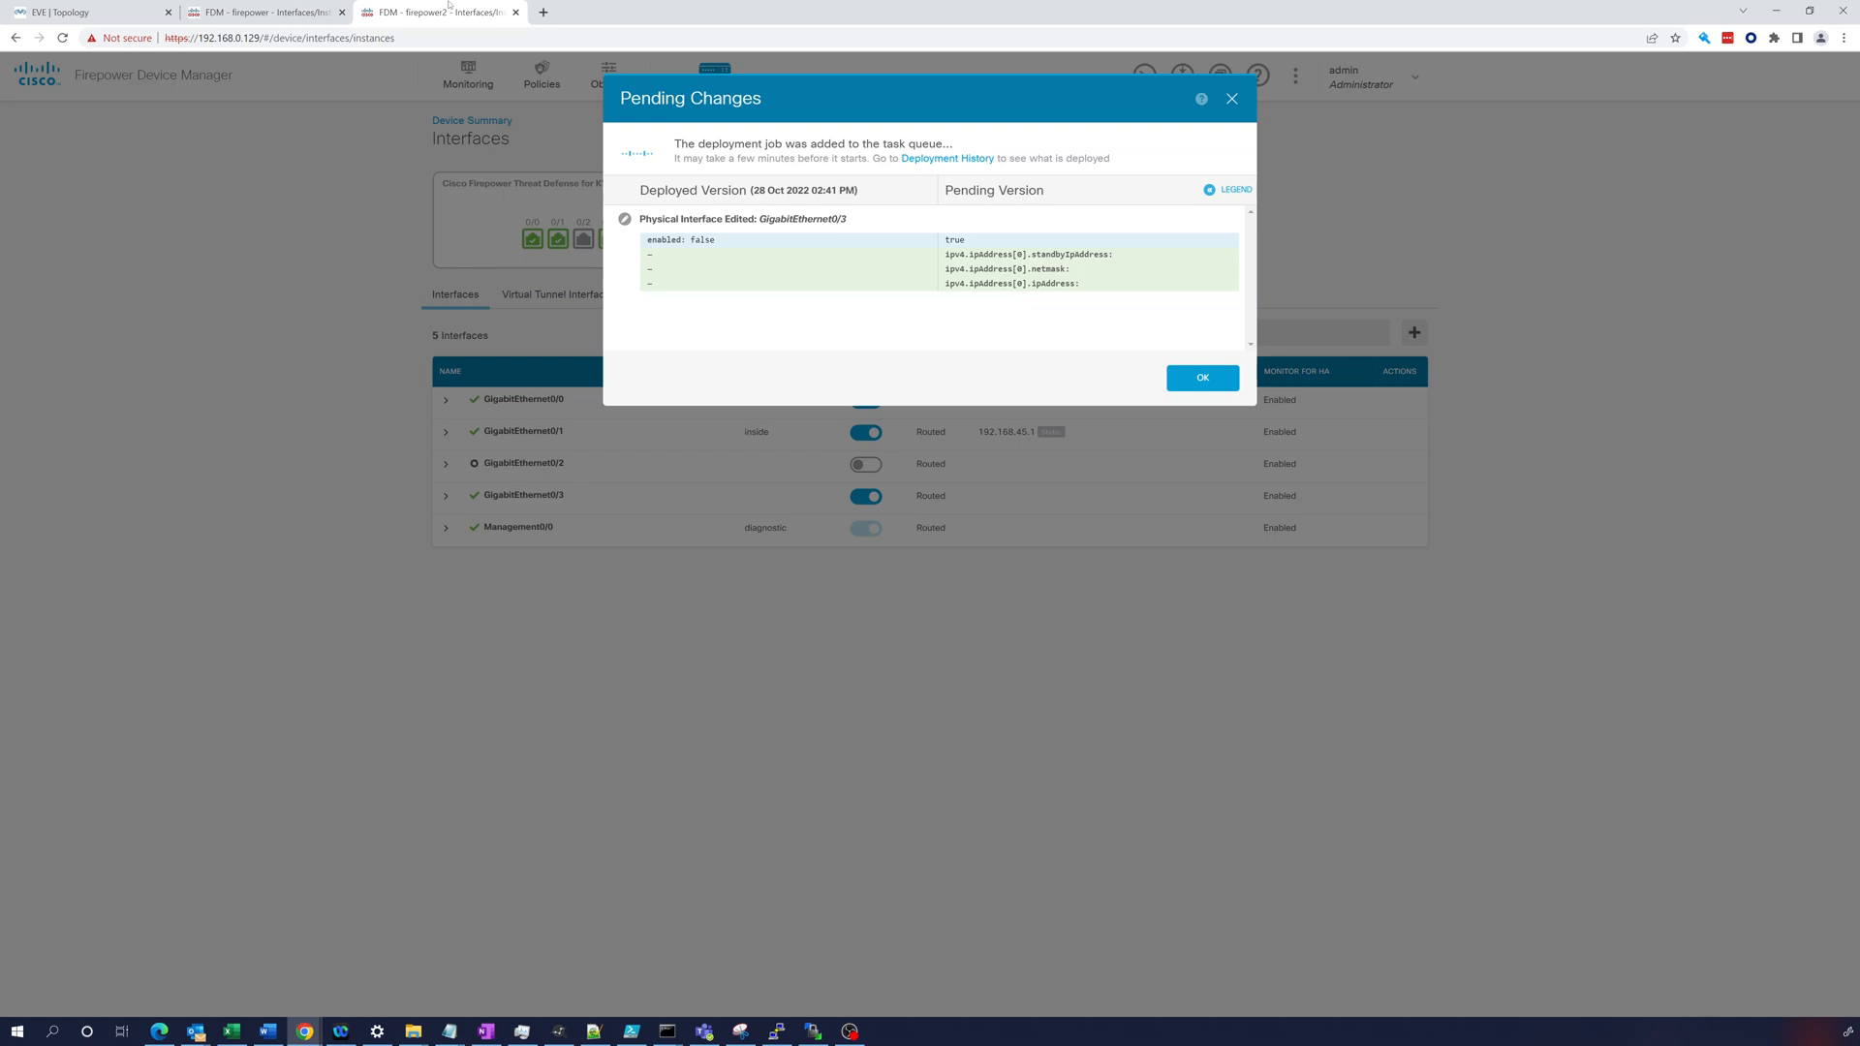
{"action": "left_click", "coordinate": [66, 11]}
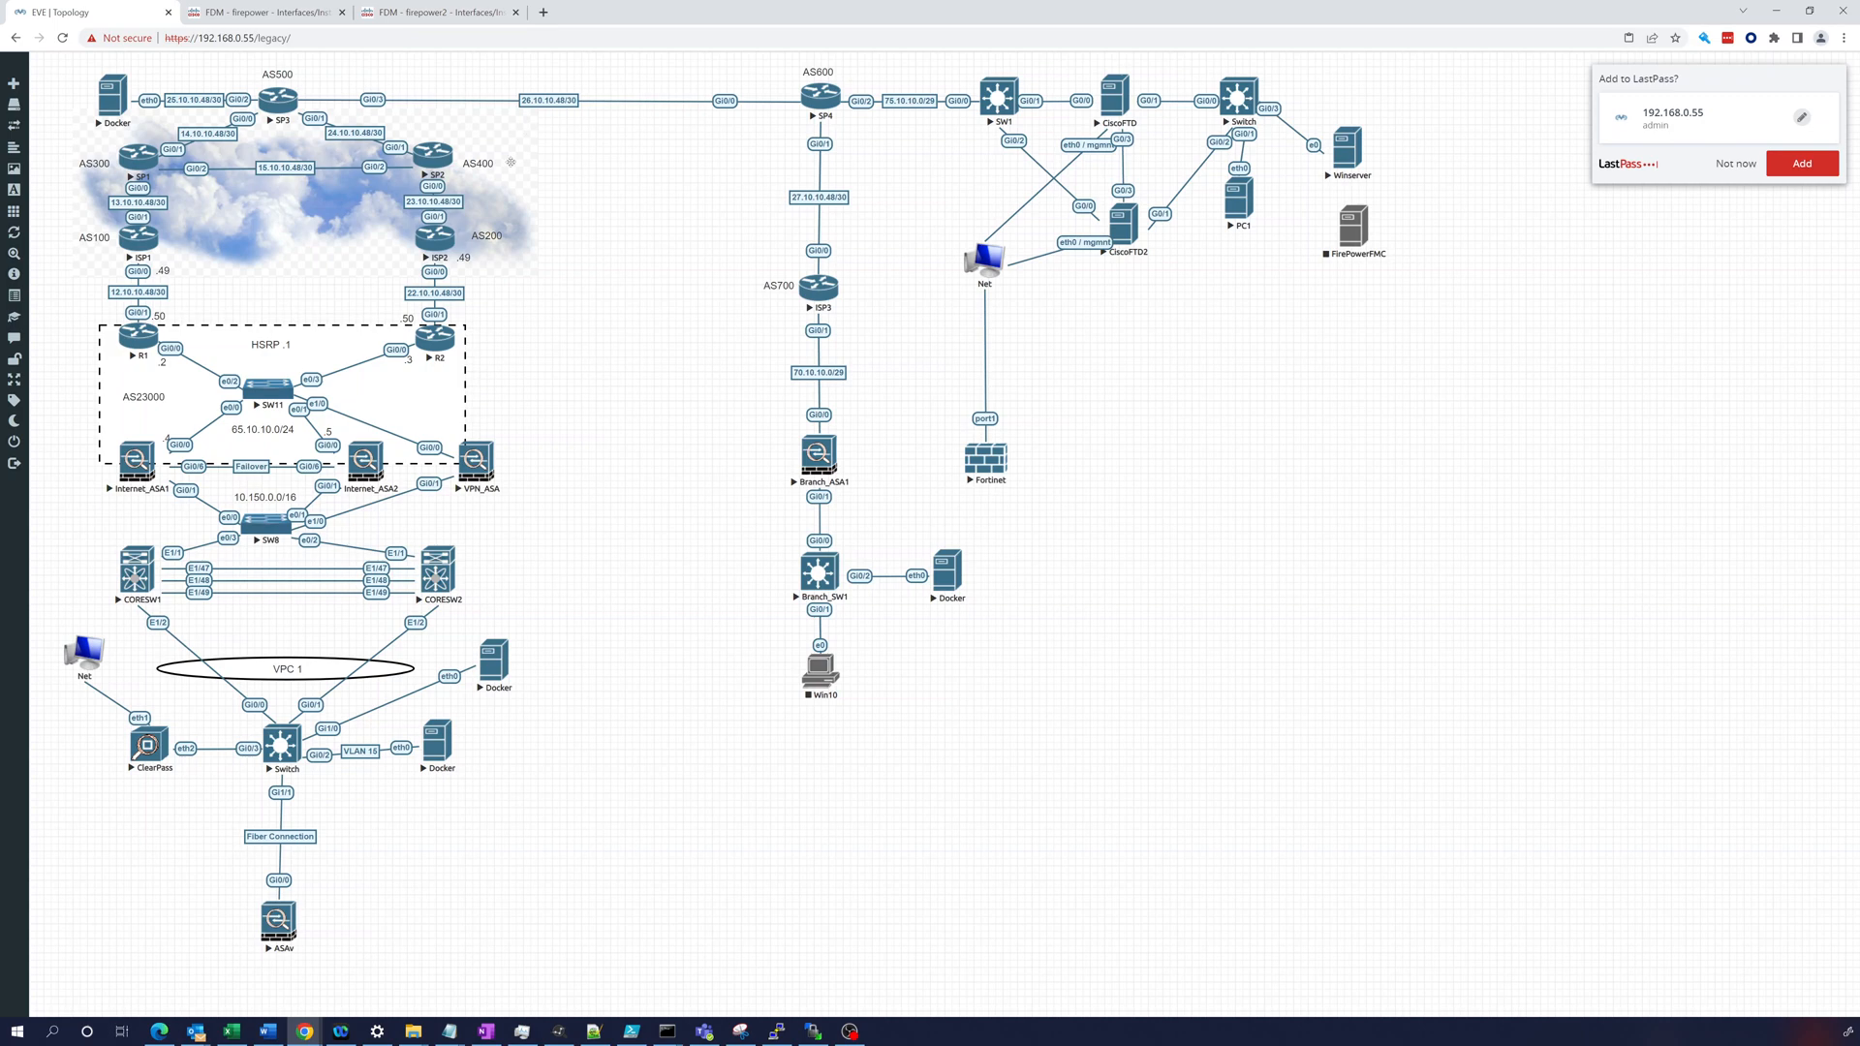
Confirm neither firewall has pending changes and return to the first firewall
{"action": "left_click", "coordinate": [269, 12]}
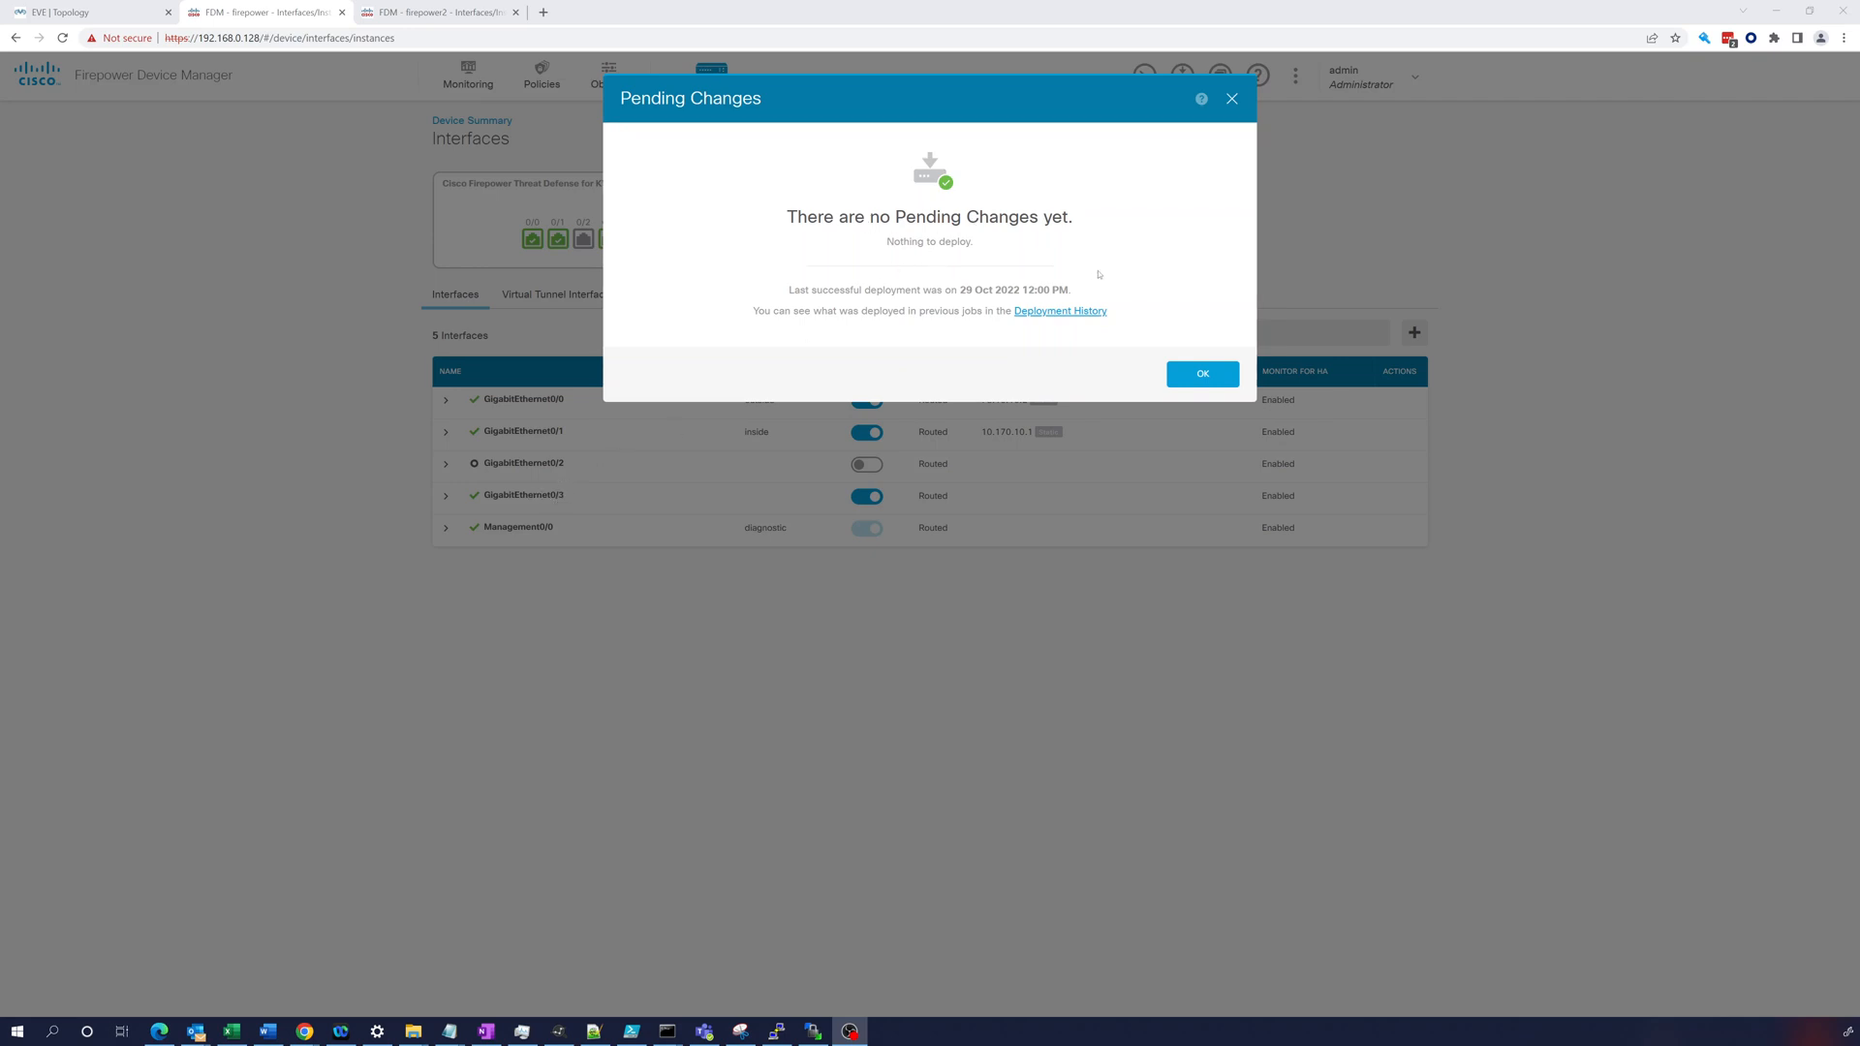
{"action": "left_click", "coordinate": [305, 1032]}
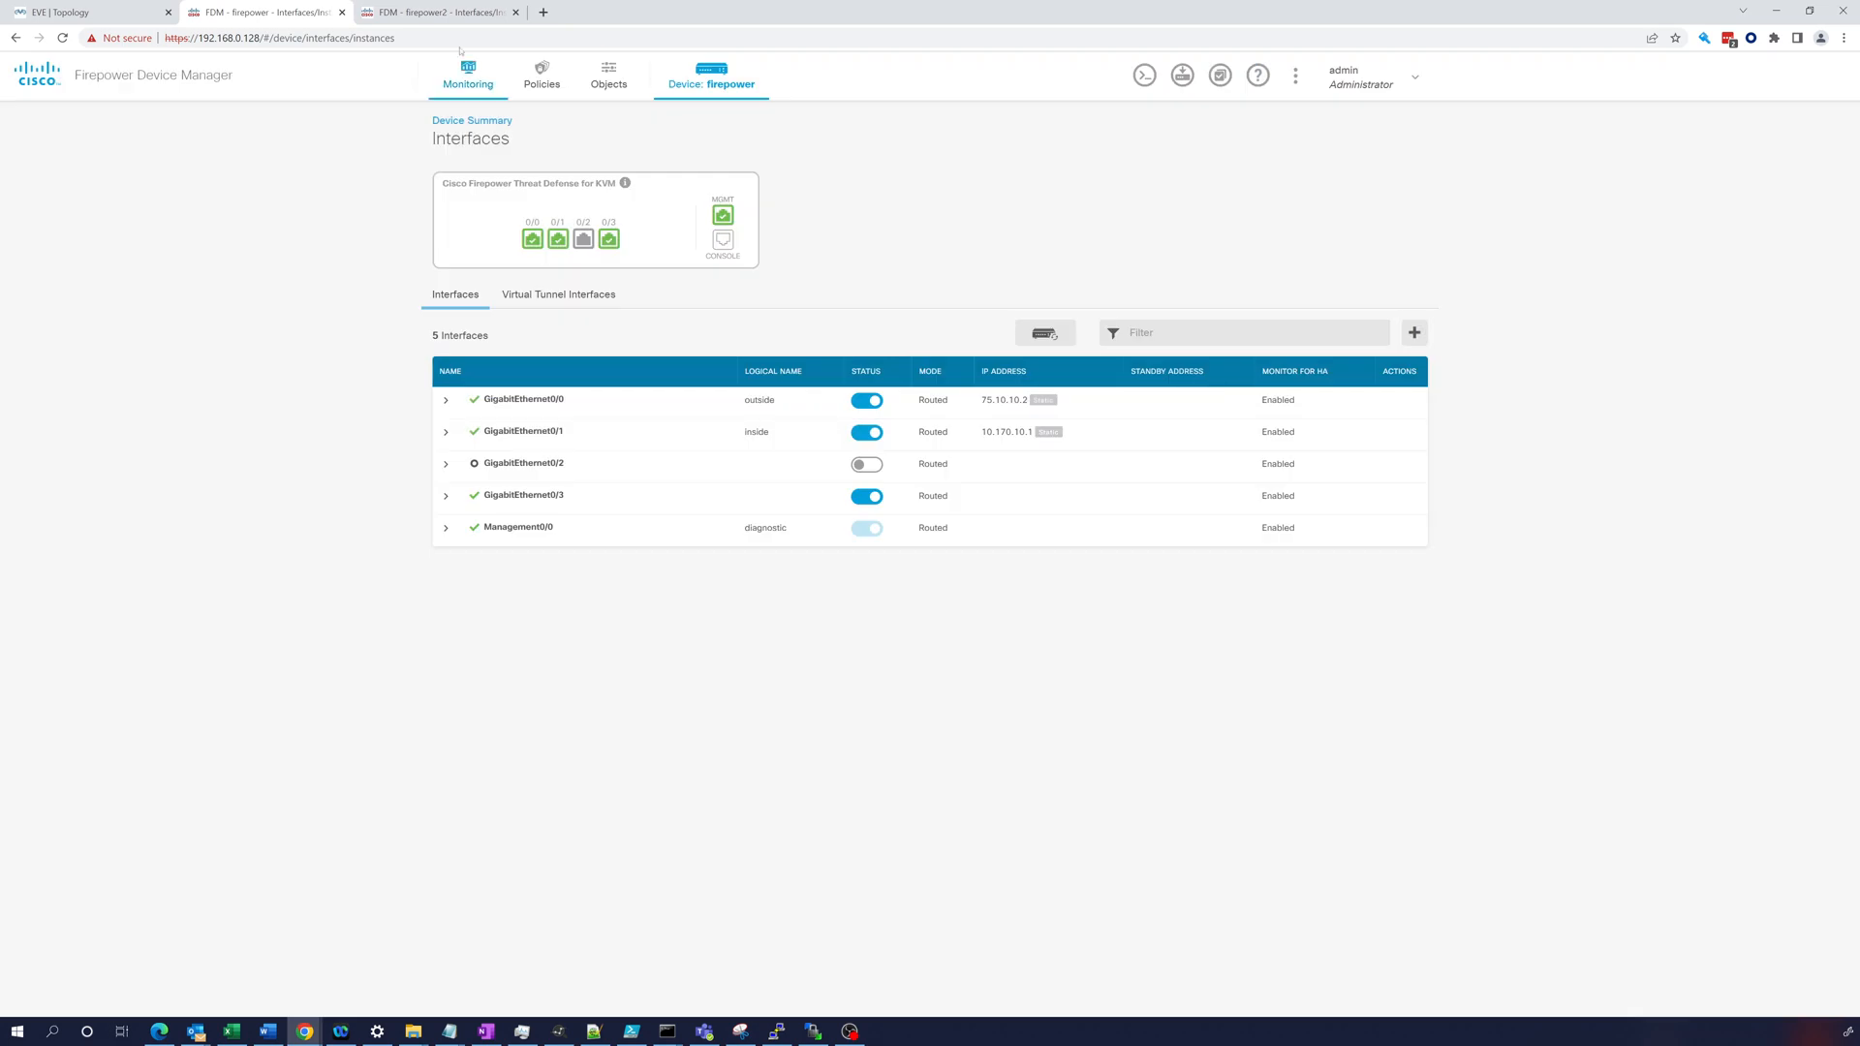
{"action": "left_click", "coordinate": [436, 12]}
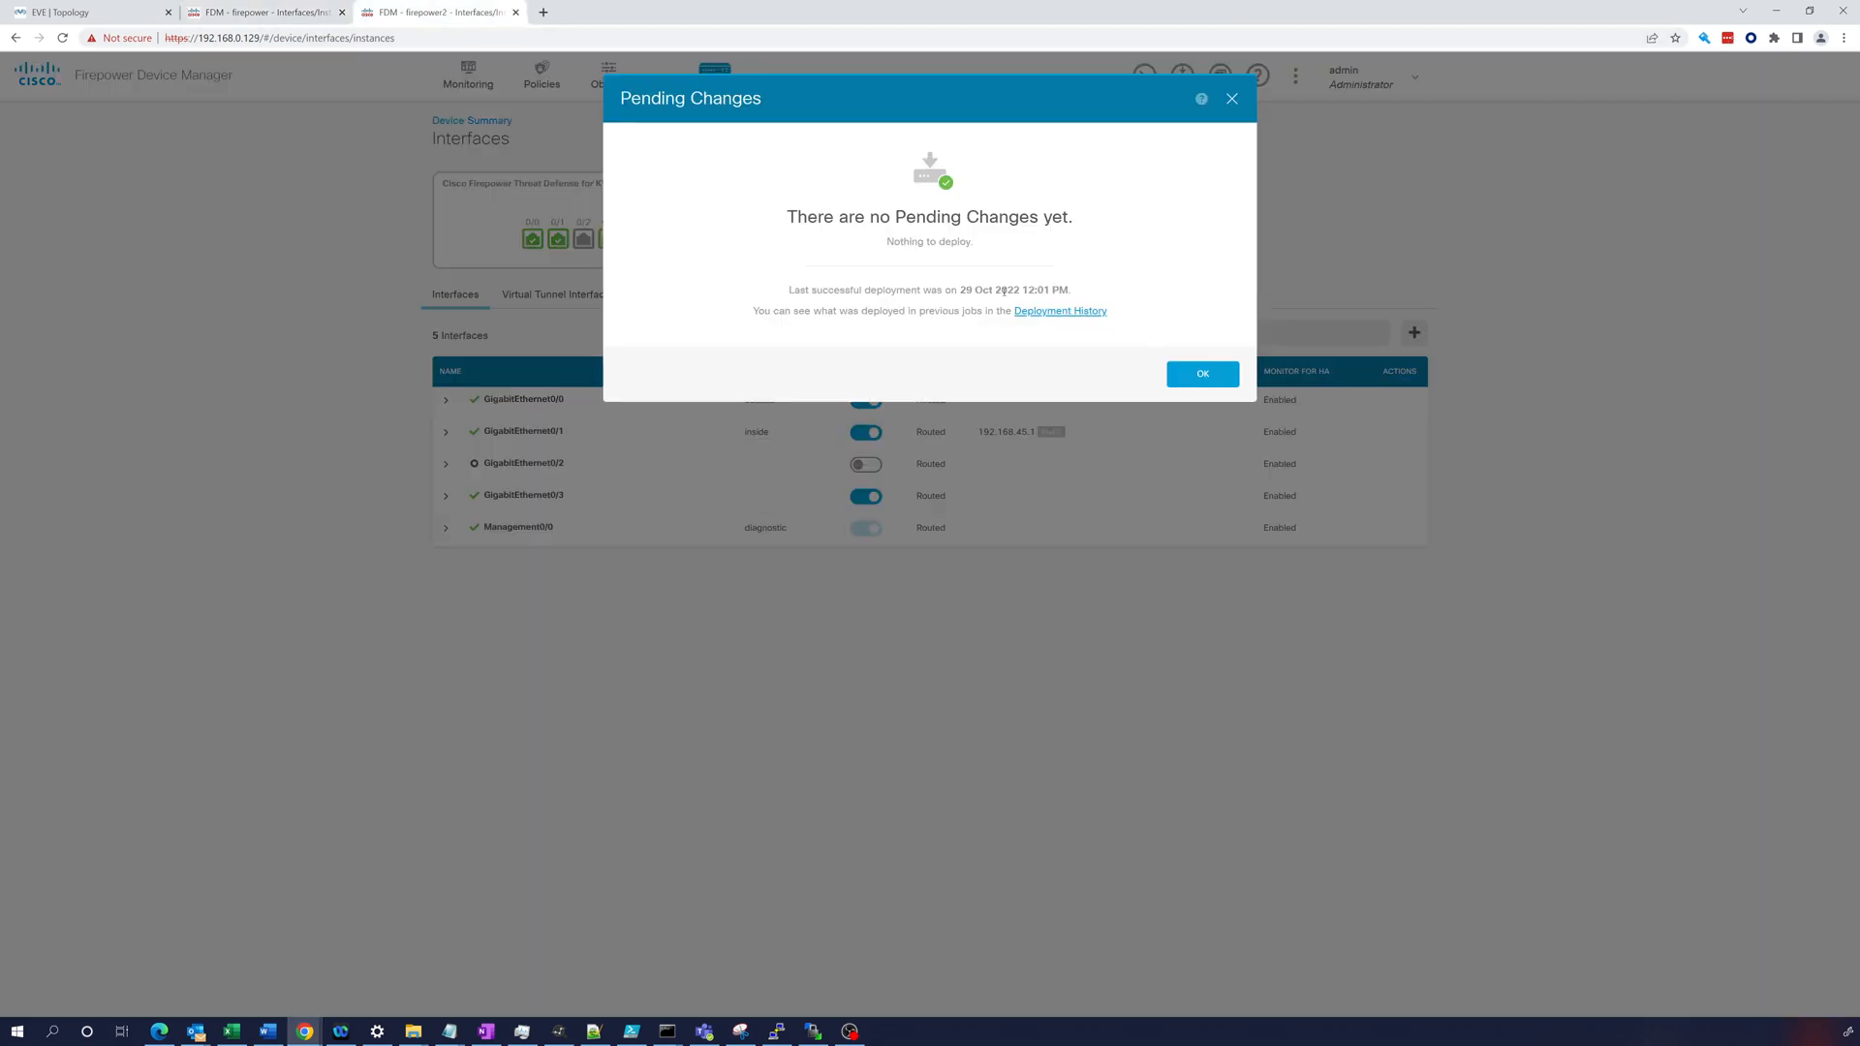
{"action": "left_click", "coordinate": [1201, 374]}
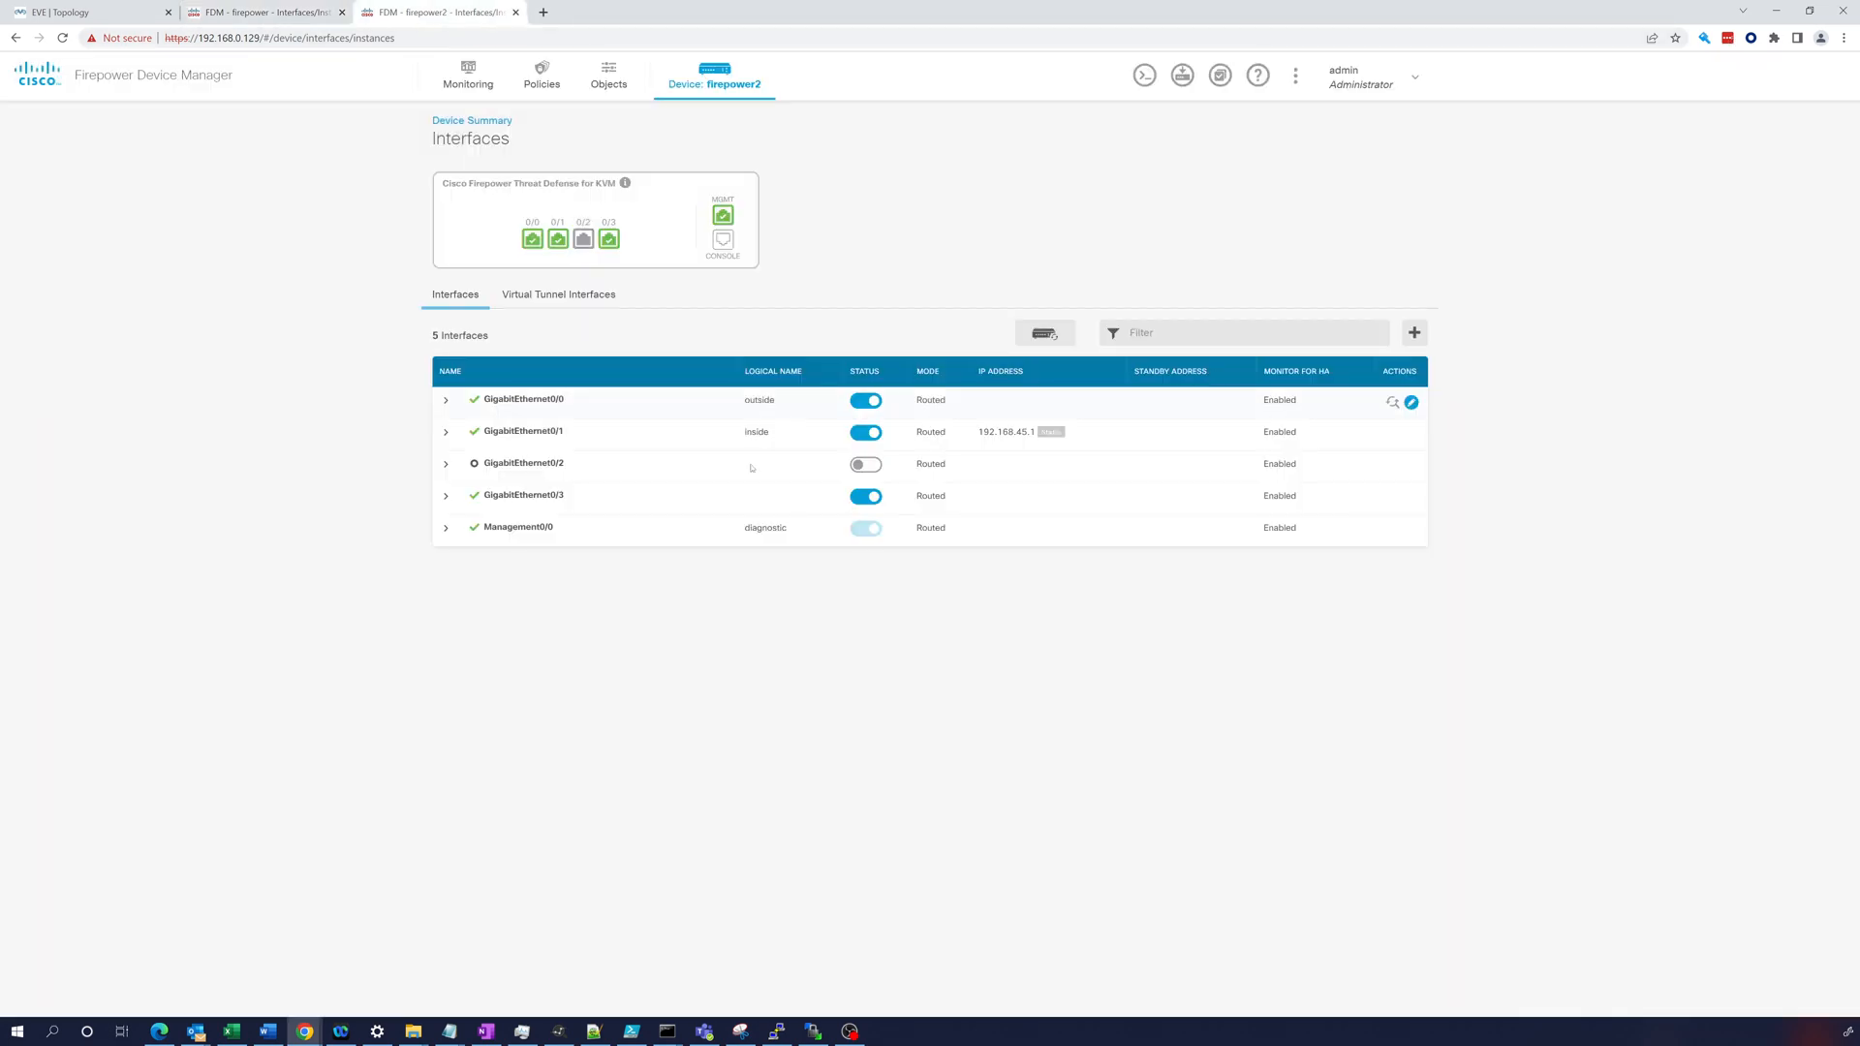
{"action": "key", "text": "ctrl+shift+Tab"}
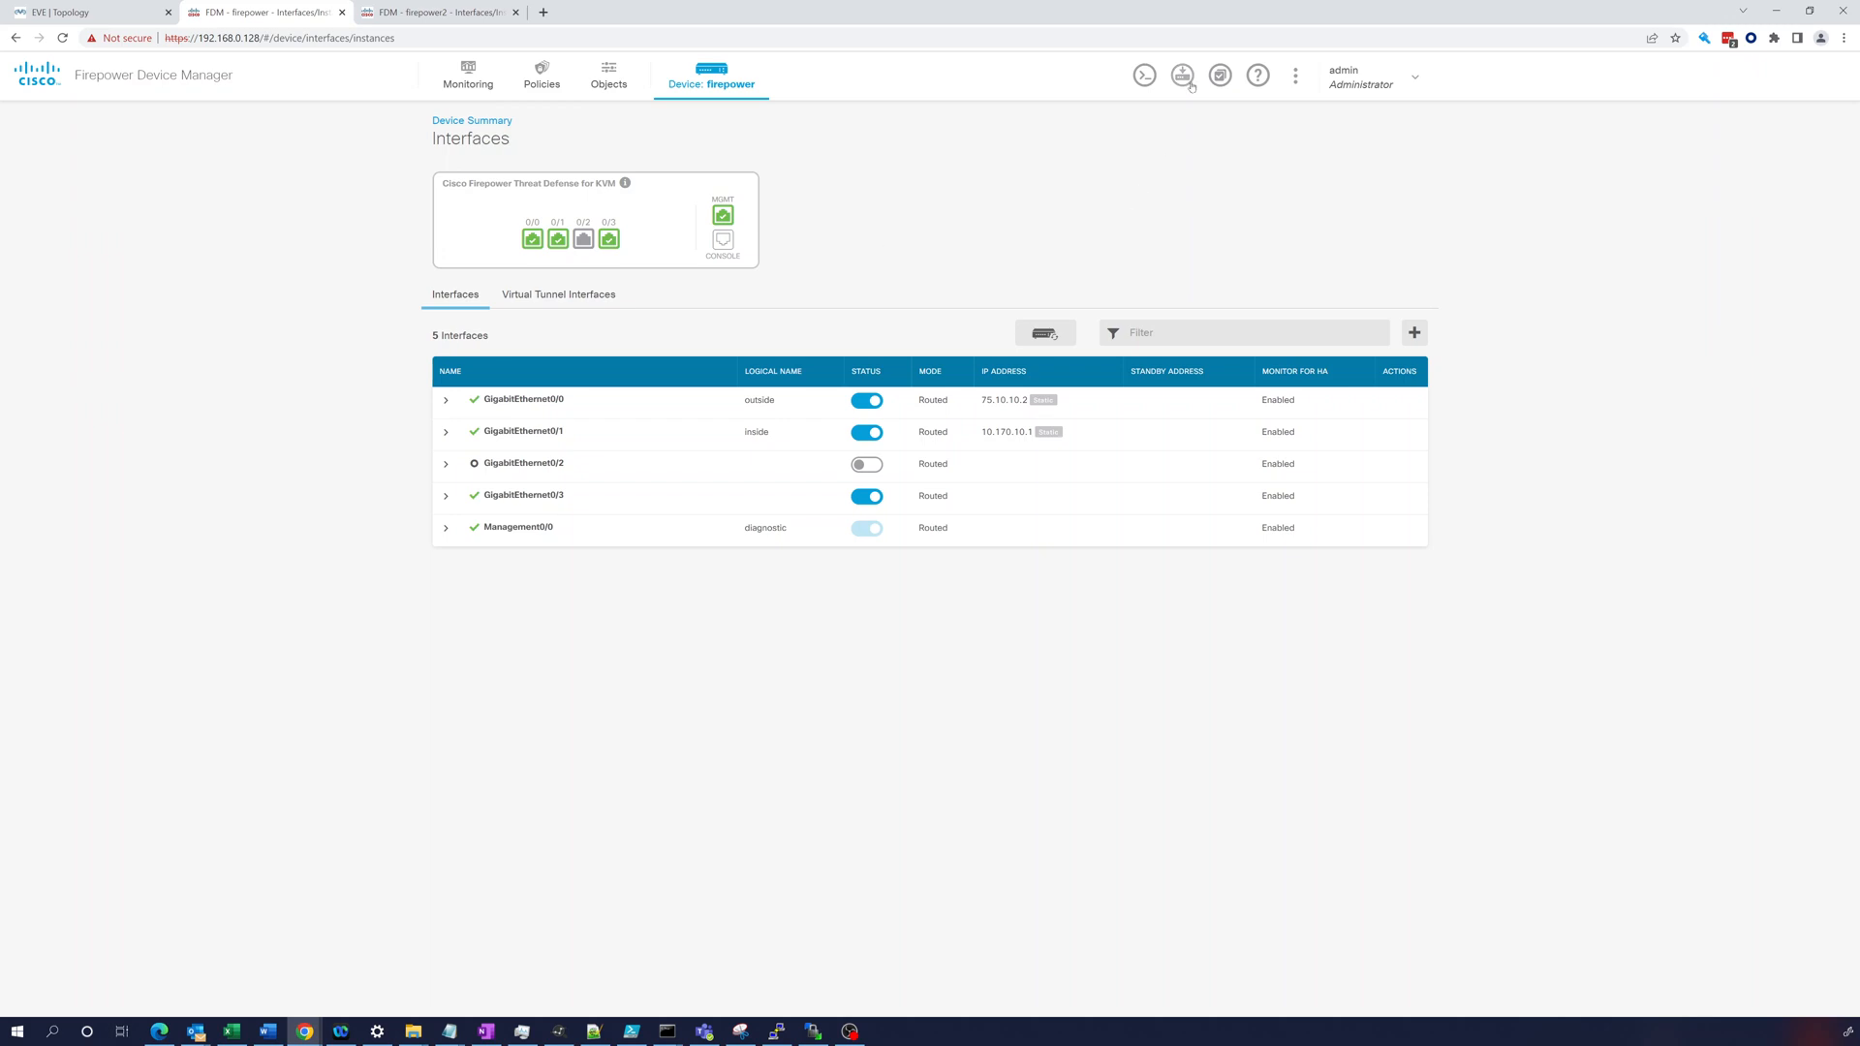
Start high availability configuration from the first firewall's device summary
{"action": "left_click", "coordinate": [715, 83]}
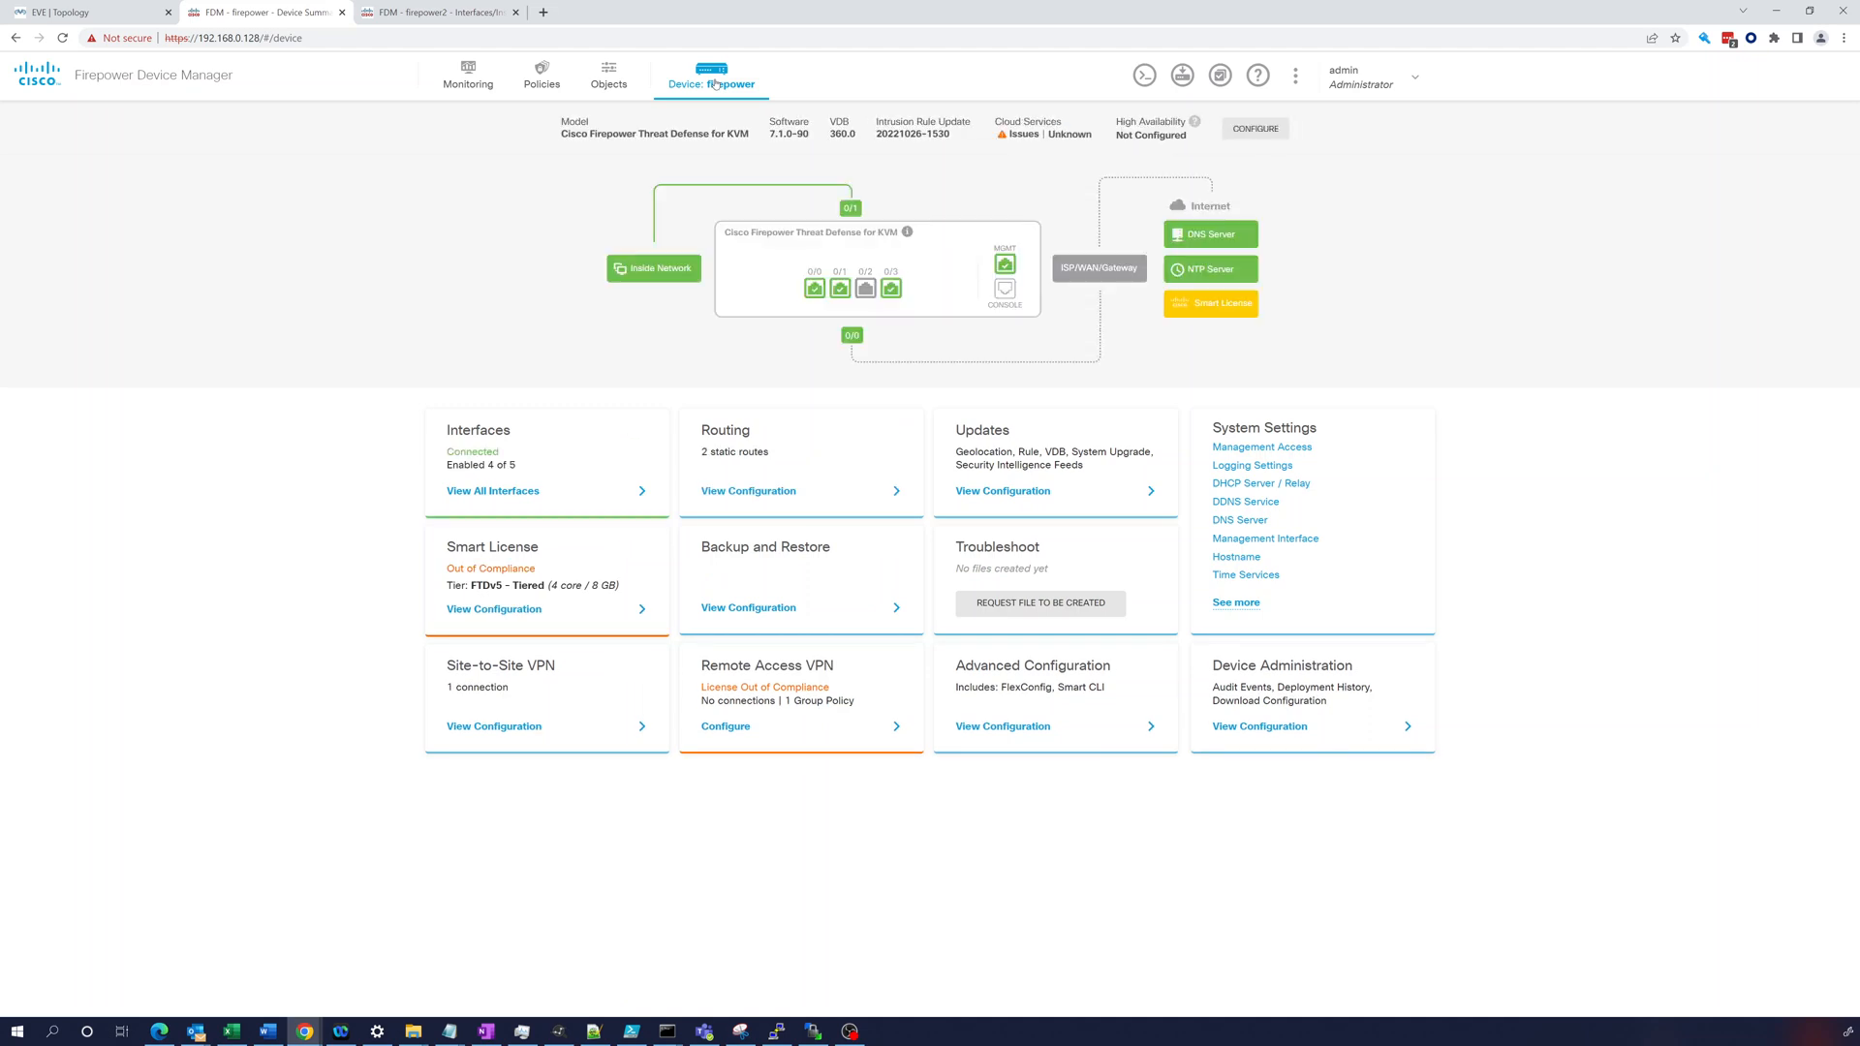
{"action": "left_click", "coordinate": [1255, 129]}
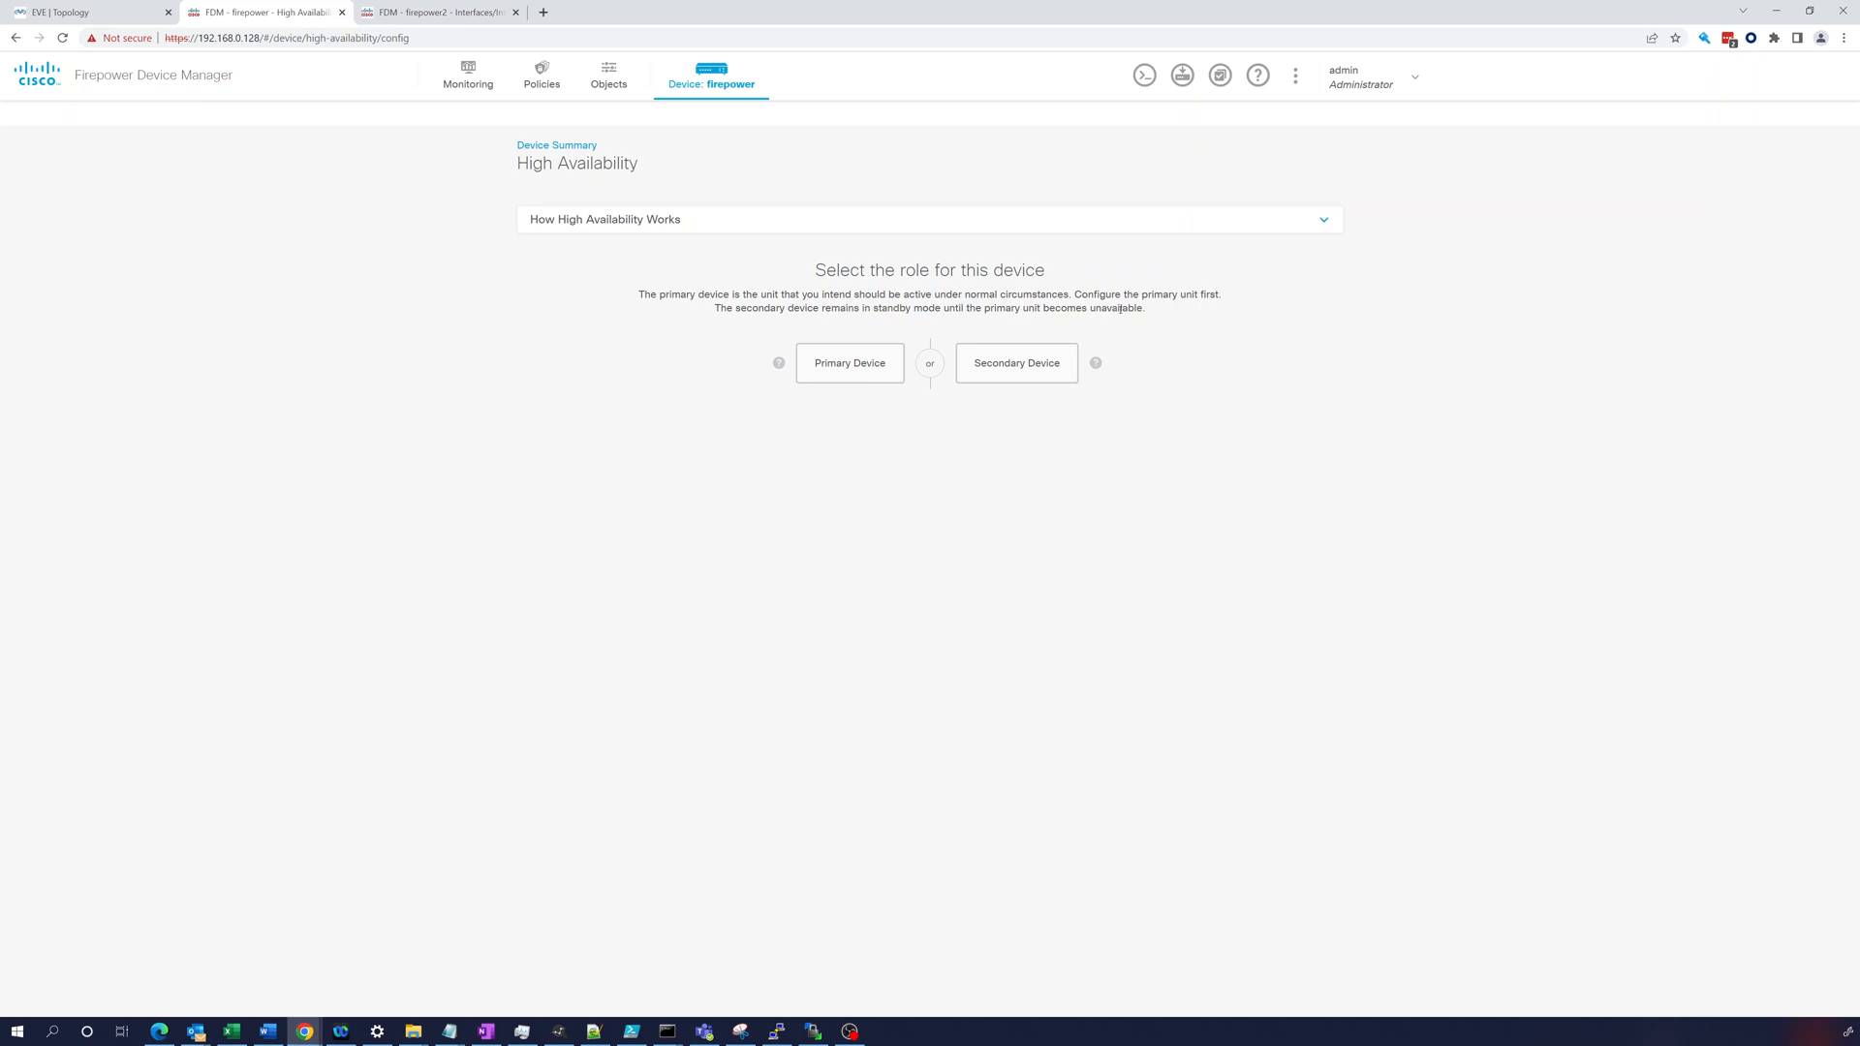
{"action": "left_click", "coordinate": [666, 222]}
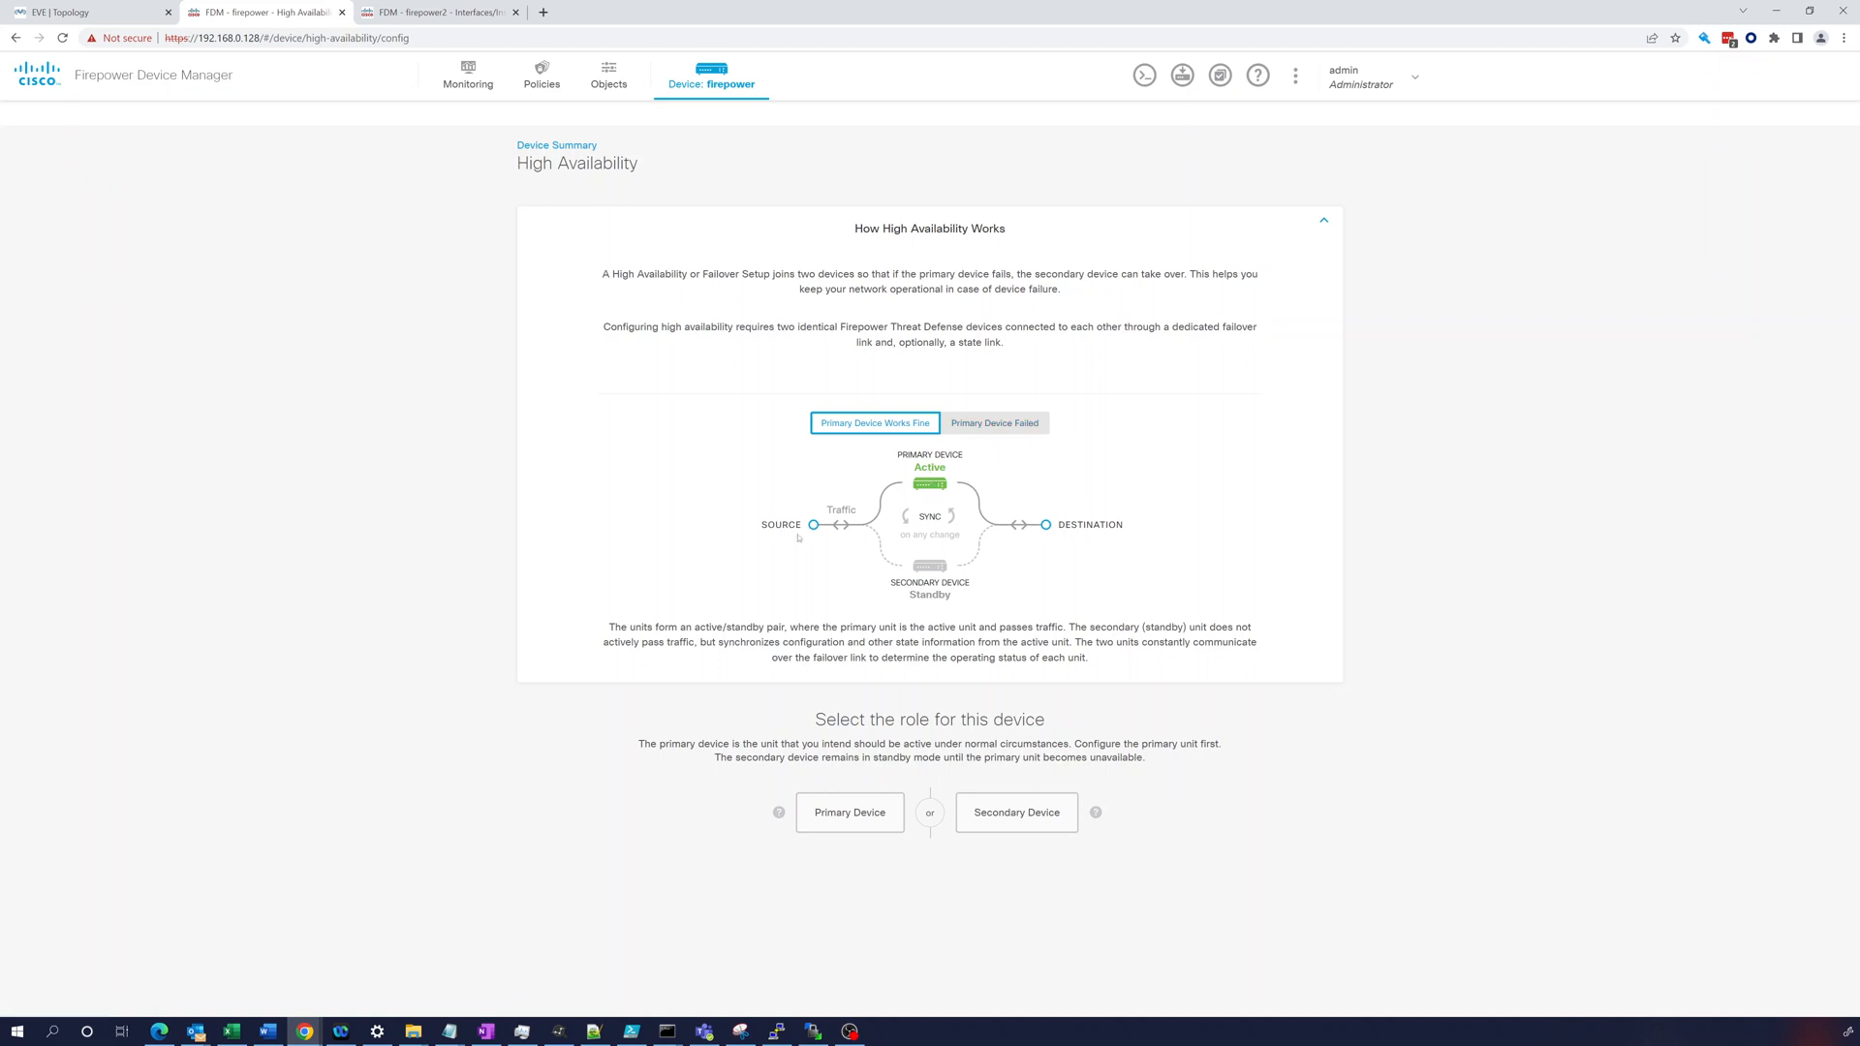
Review the failed-primary and normal active/standby failover scenarios, then collapse the explanation
{"action": "left_click", "coordinate": [1003, 422]}
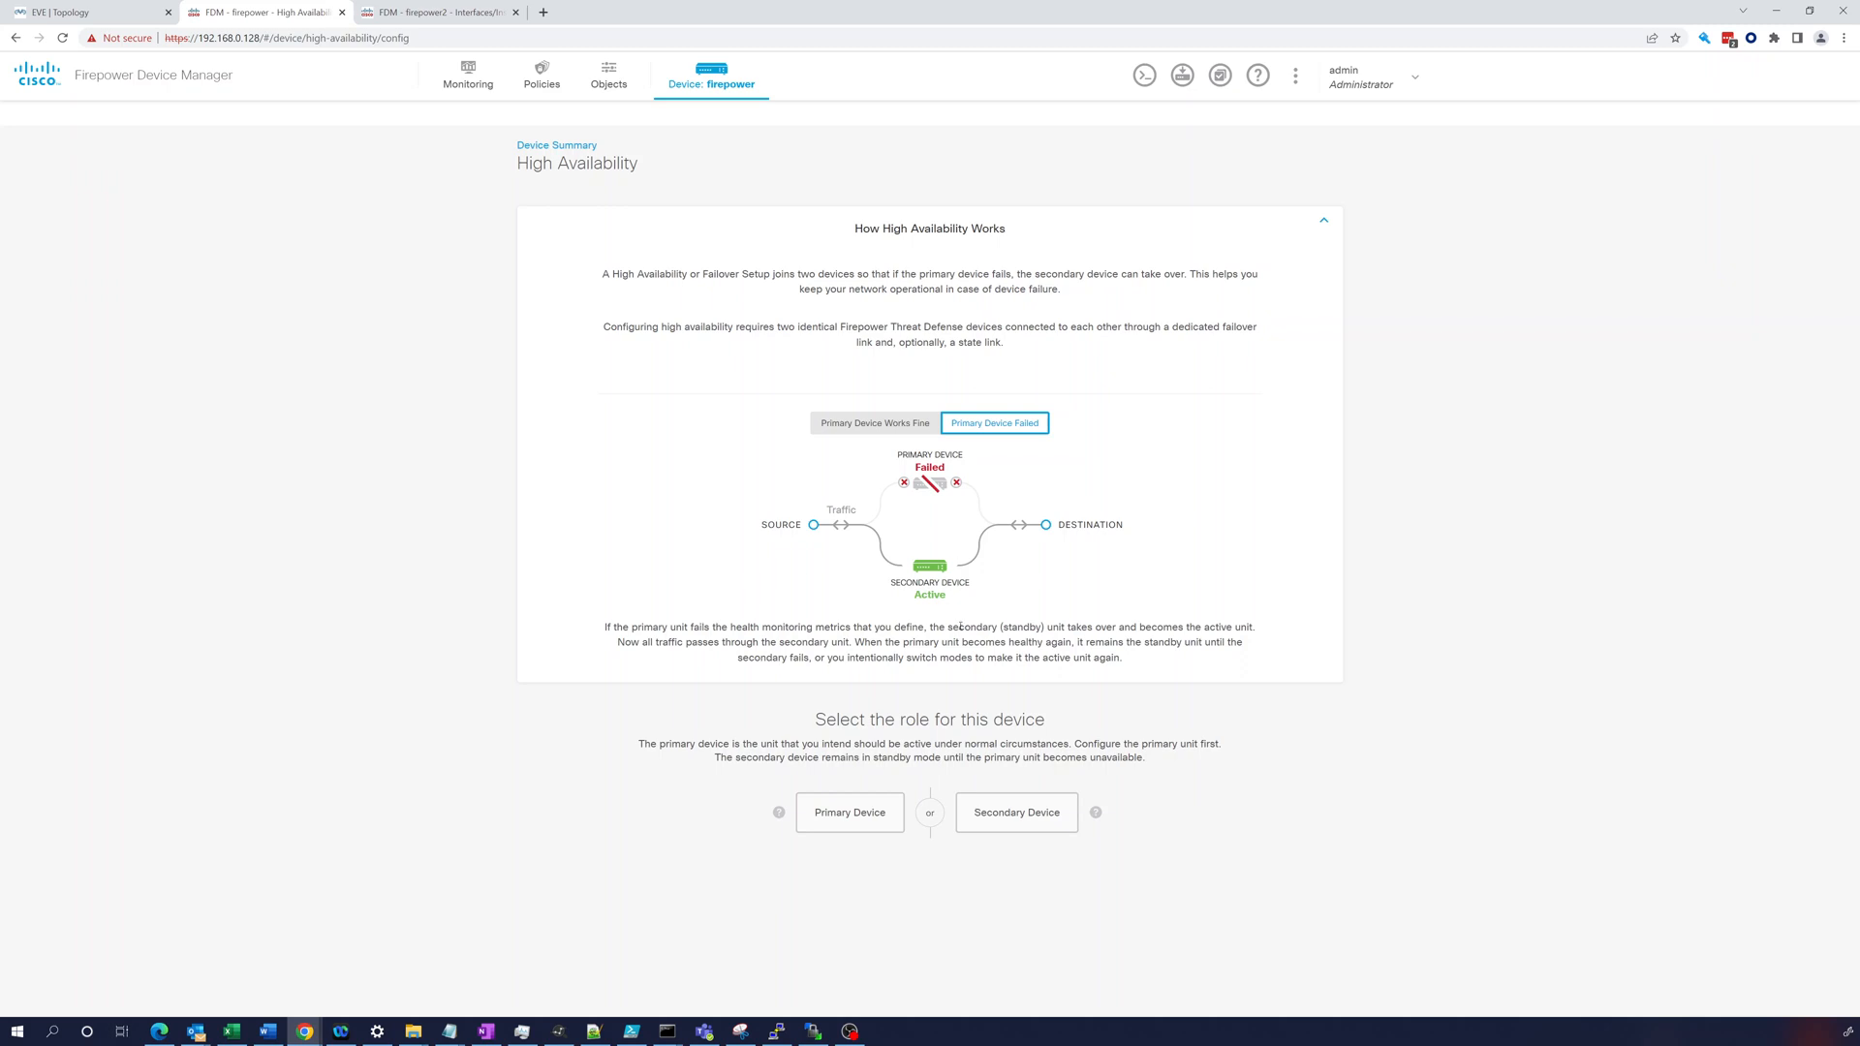
{"action": "left_click", "coordinate": [884, 423]}
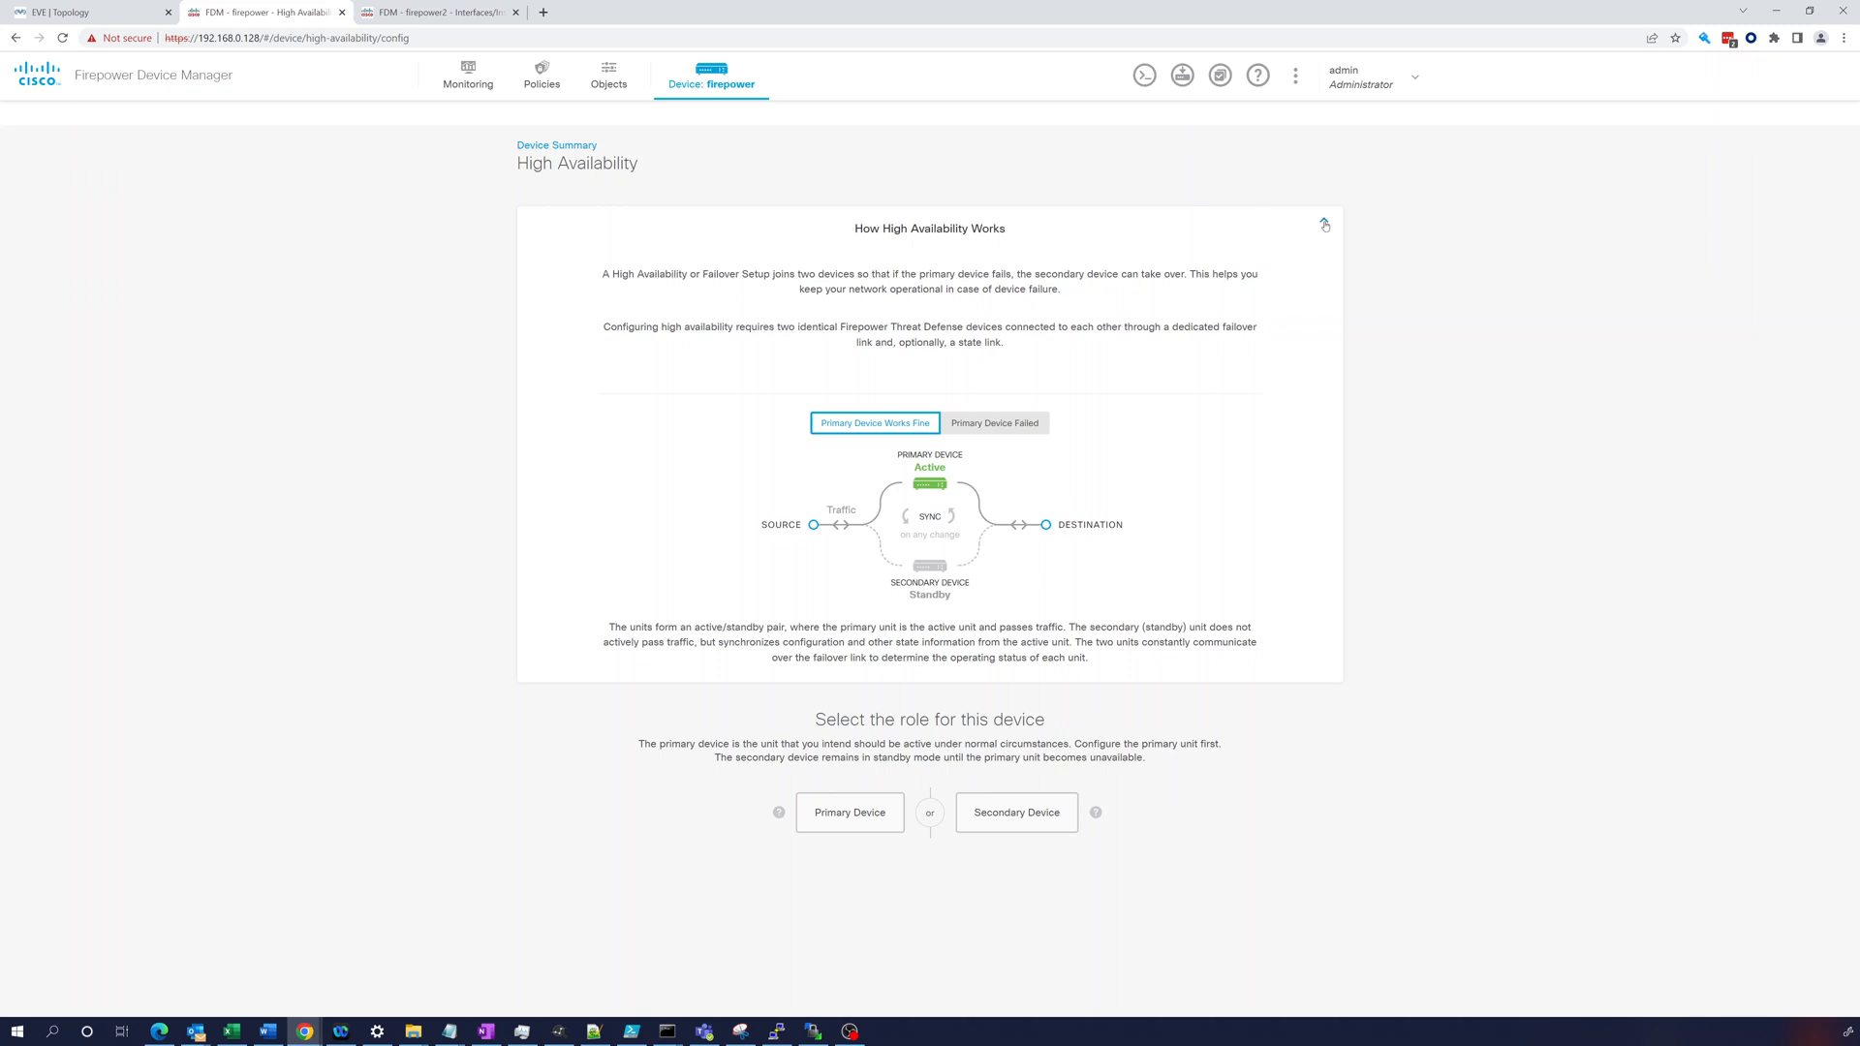
{"action": "left_click", "coordinate": [1325, 225]}
Make this firewall primary with failover link GigabitEthernet0/3, IPs 1.1.1.1/1.1.1.2, netmask 255.255.255.252
{"action": "left_click", "coordinate": [851, 362]}
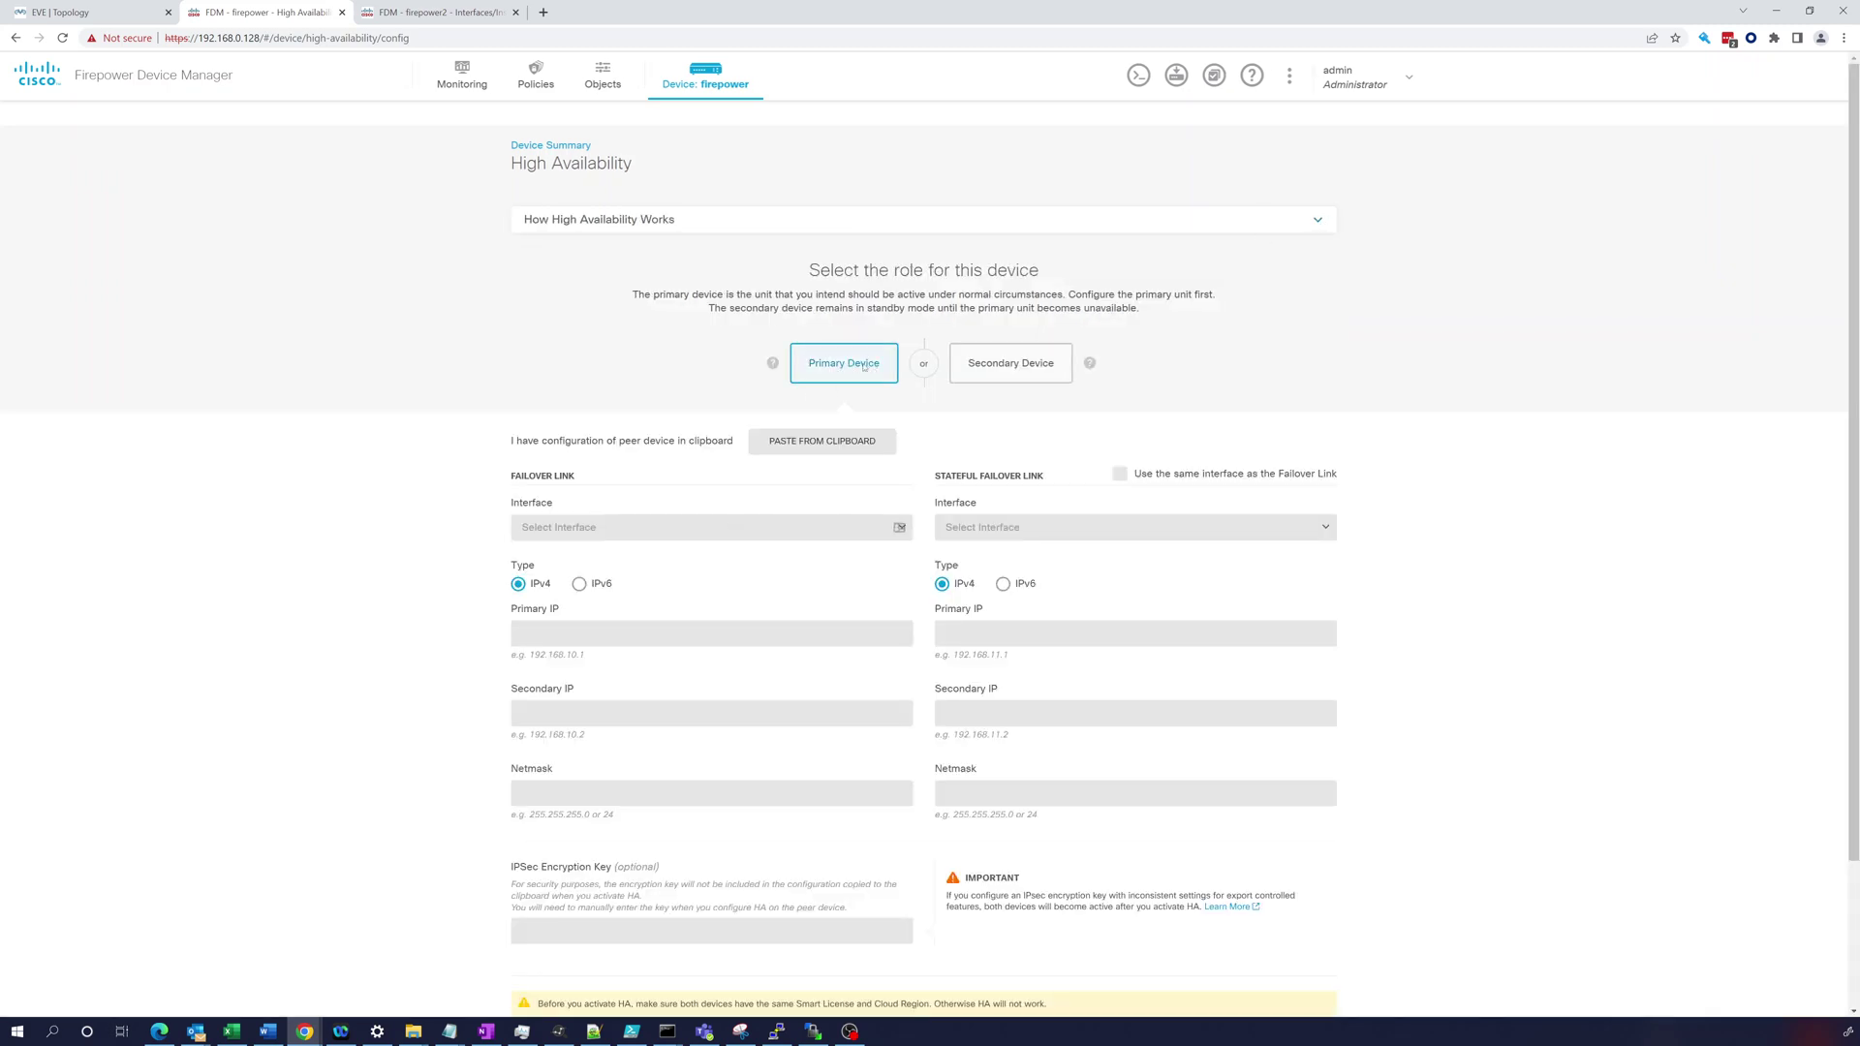
{"action": "left_click", "coordinate": [596, 526]}
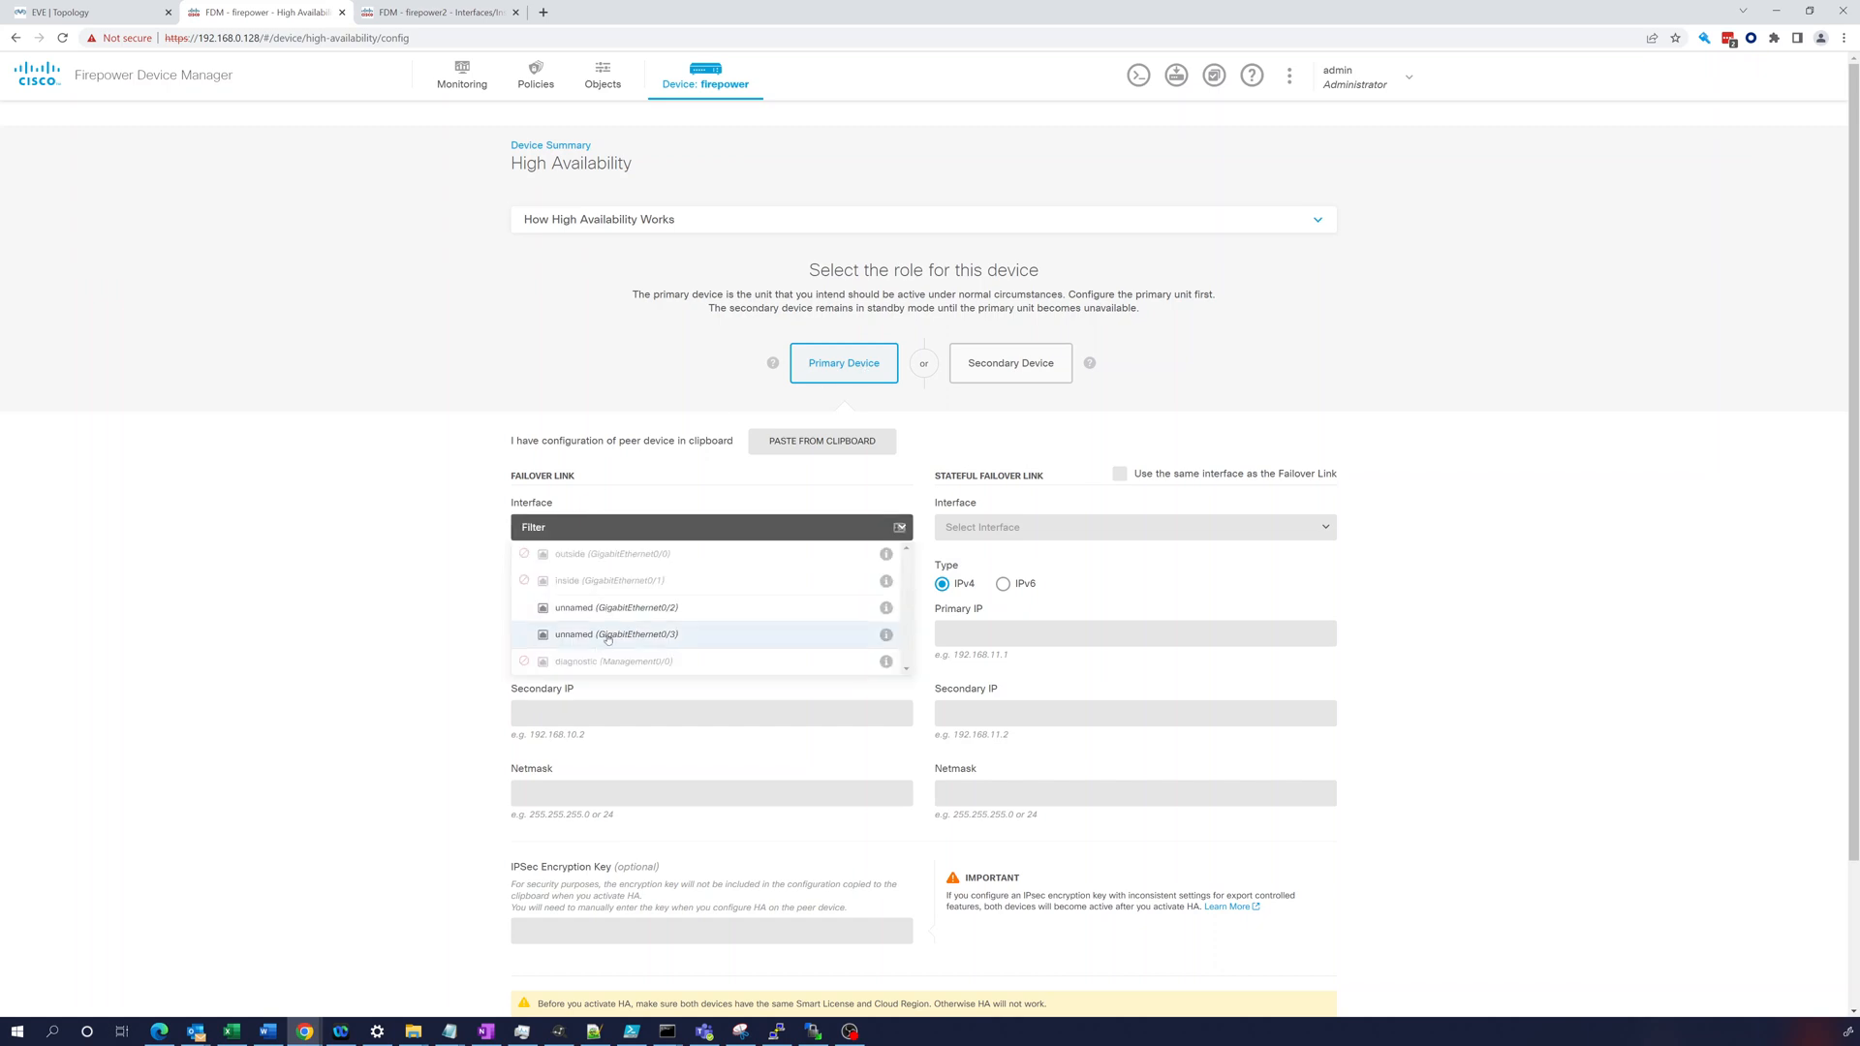
{"action": "left_click", "coordinate": [610, 636]}
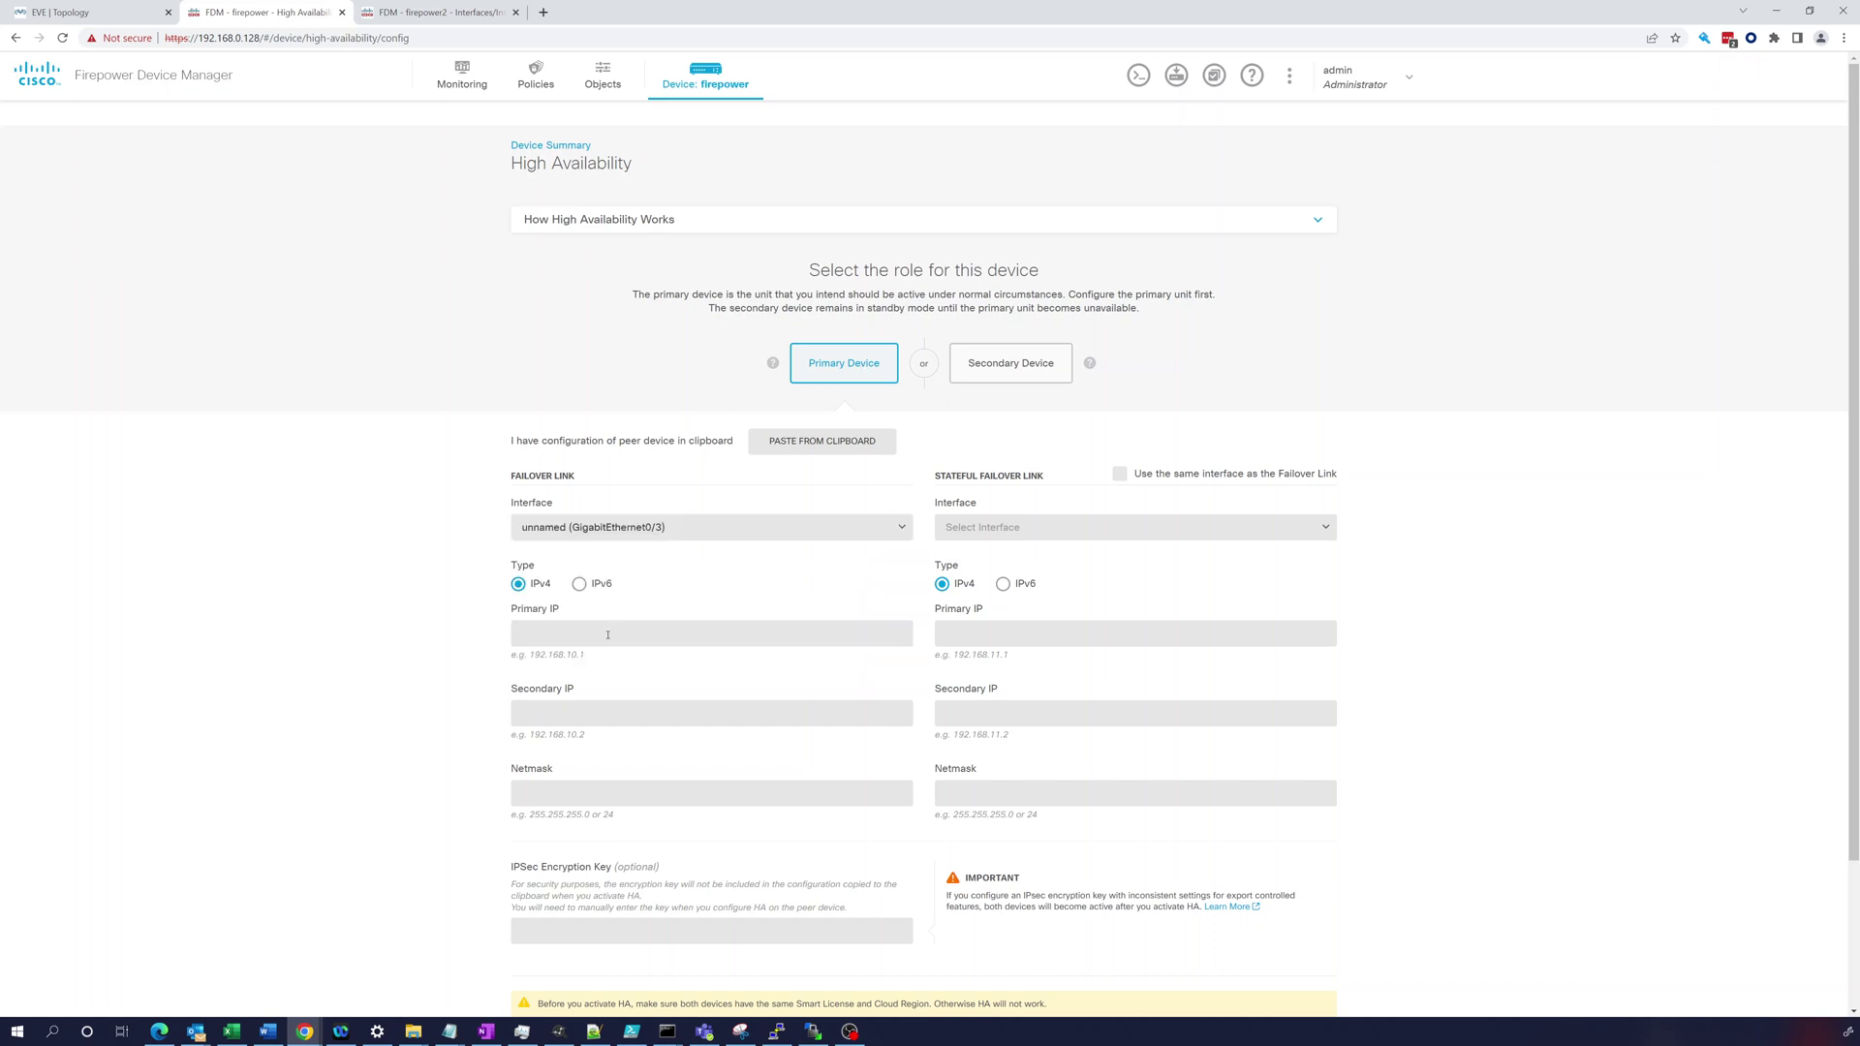
{"action": "left_click", "coordinate": [550, 635]}
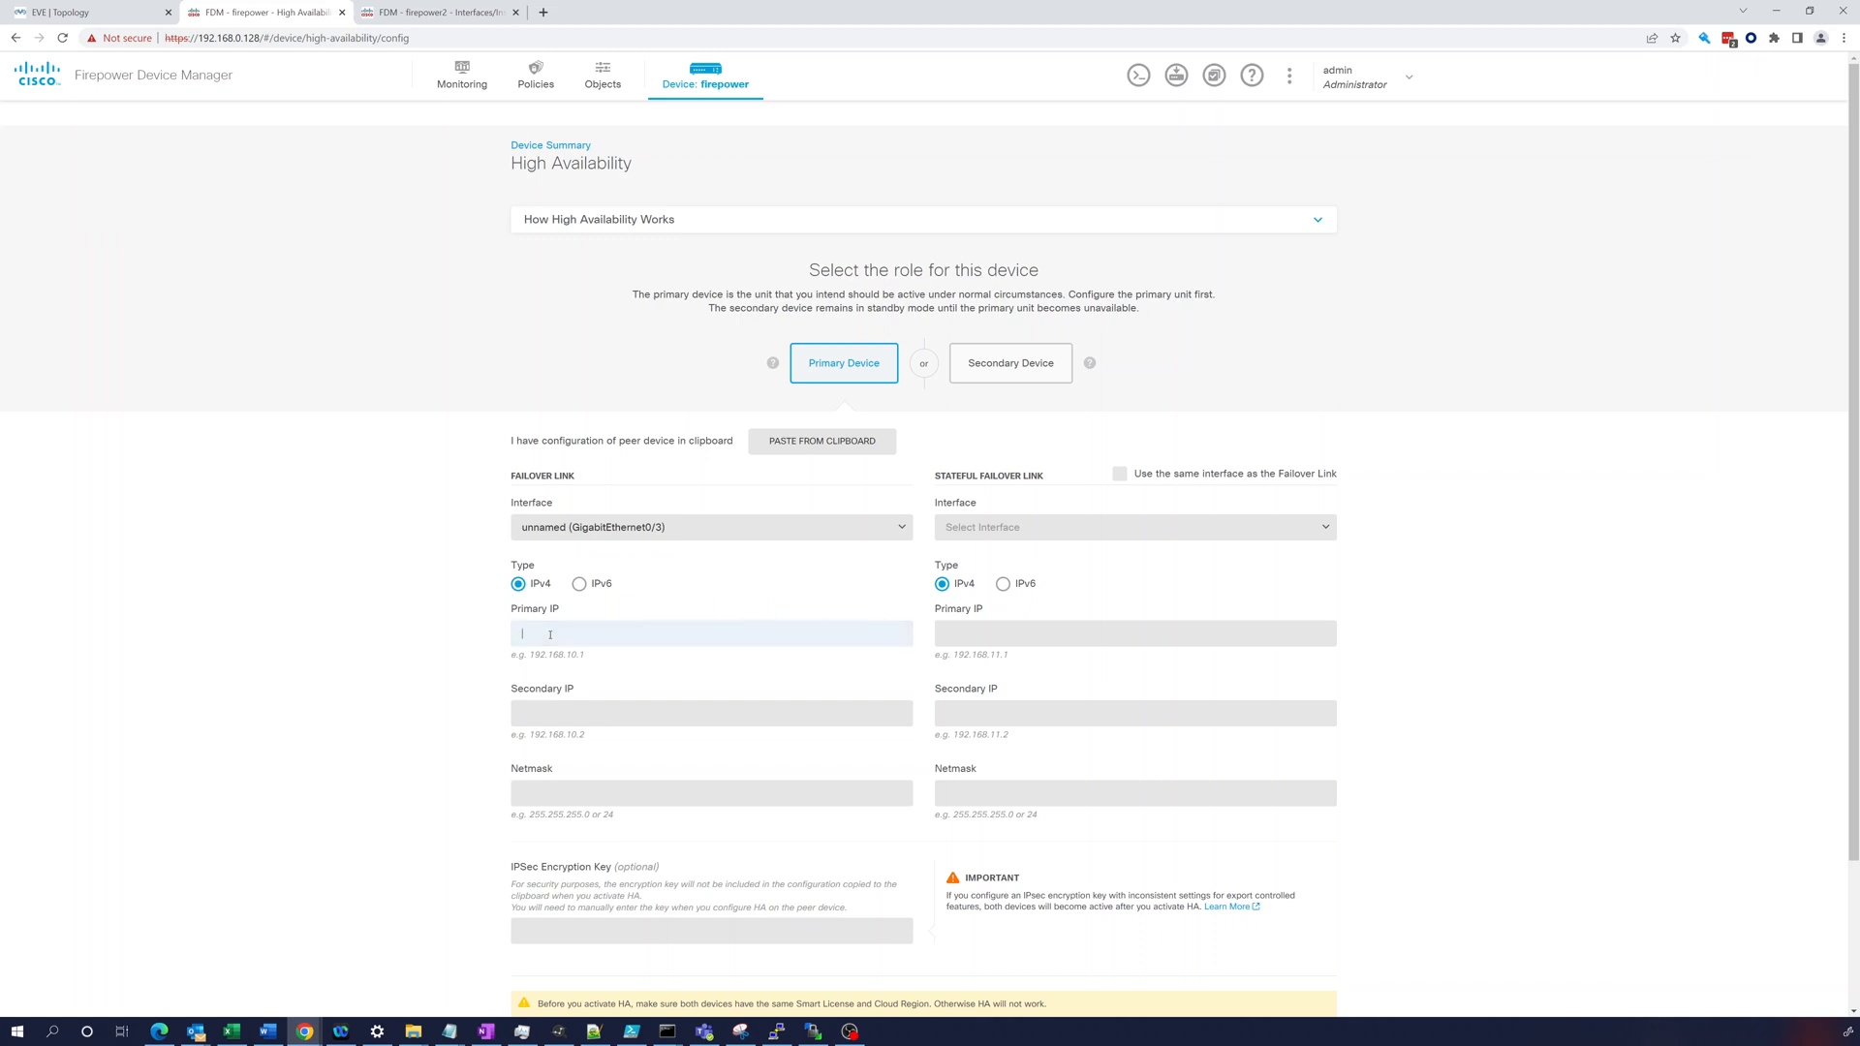
{"action": "type", "text": "1."}
{"action": "type", "text": "1.1.1"}
{"action": "key", "text": "Tab"}
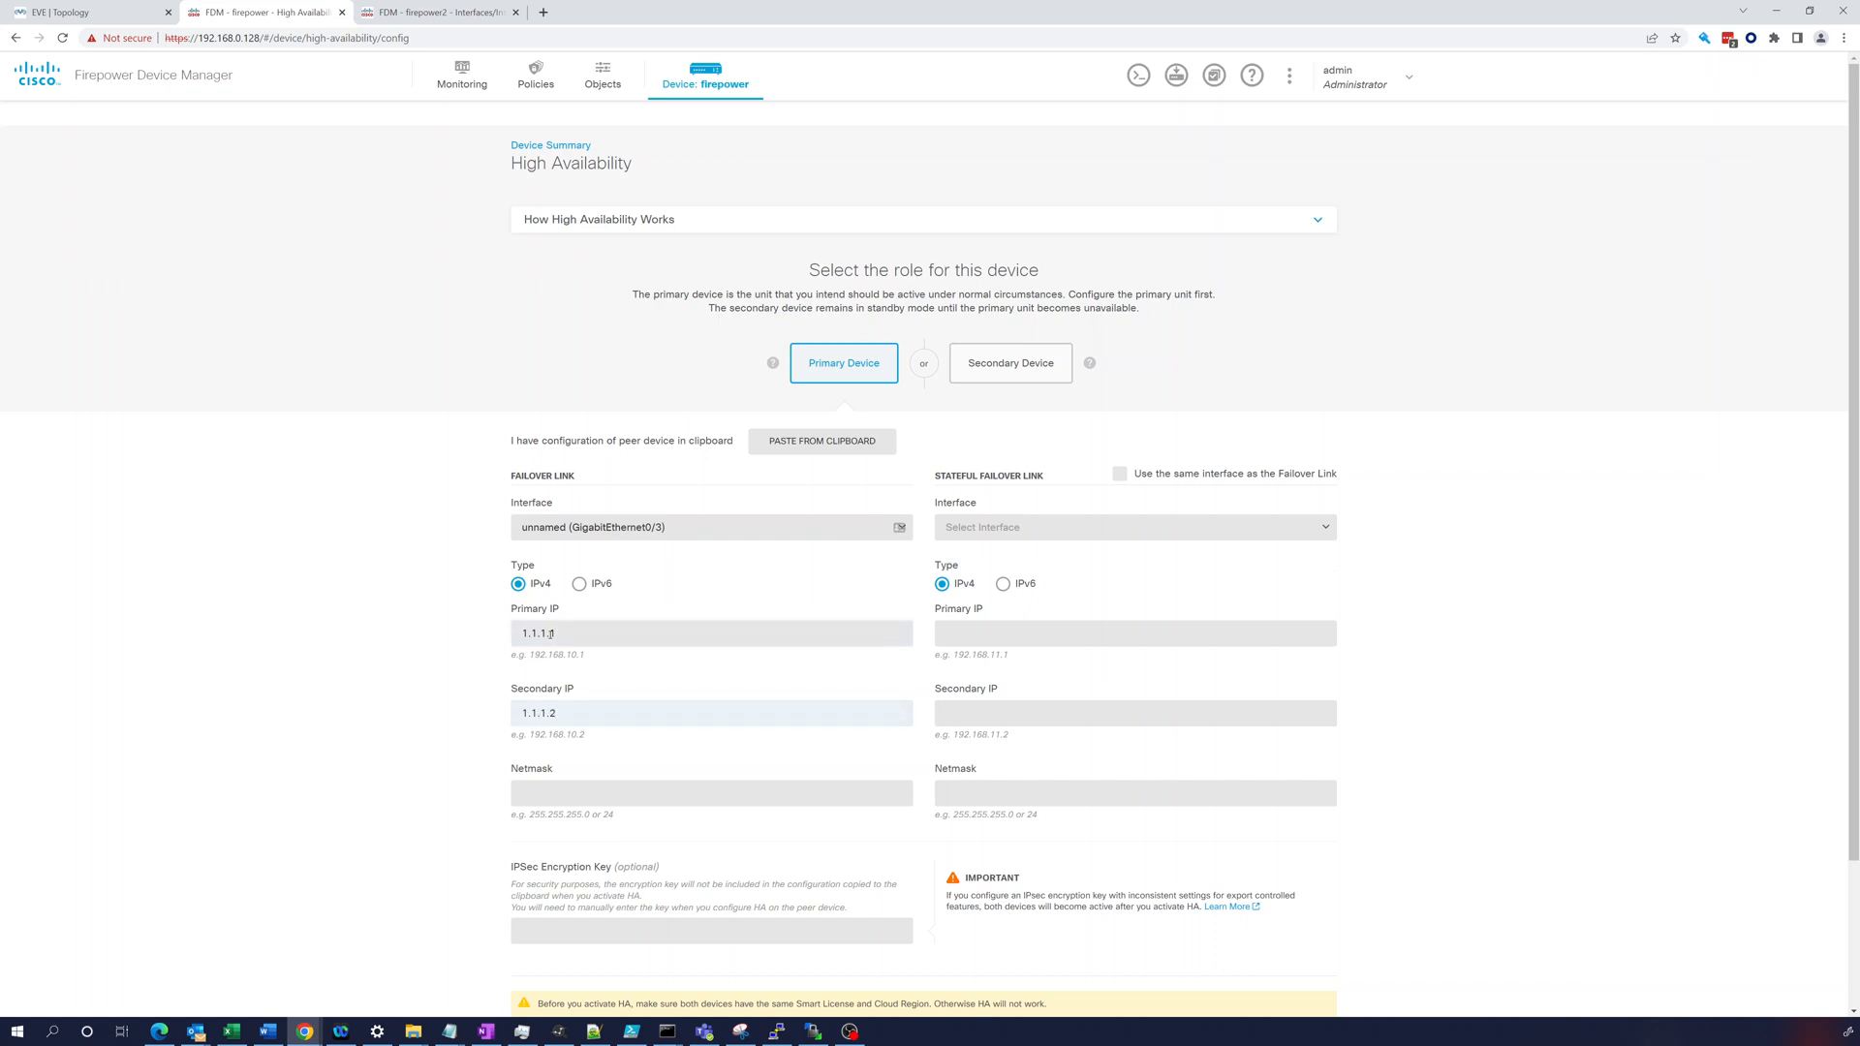
{"action": "key", "text": "Tab"}
{"action": "type", "text": ".255.255.252"}
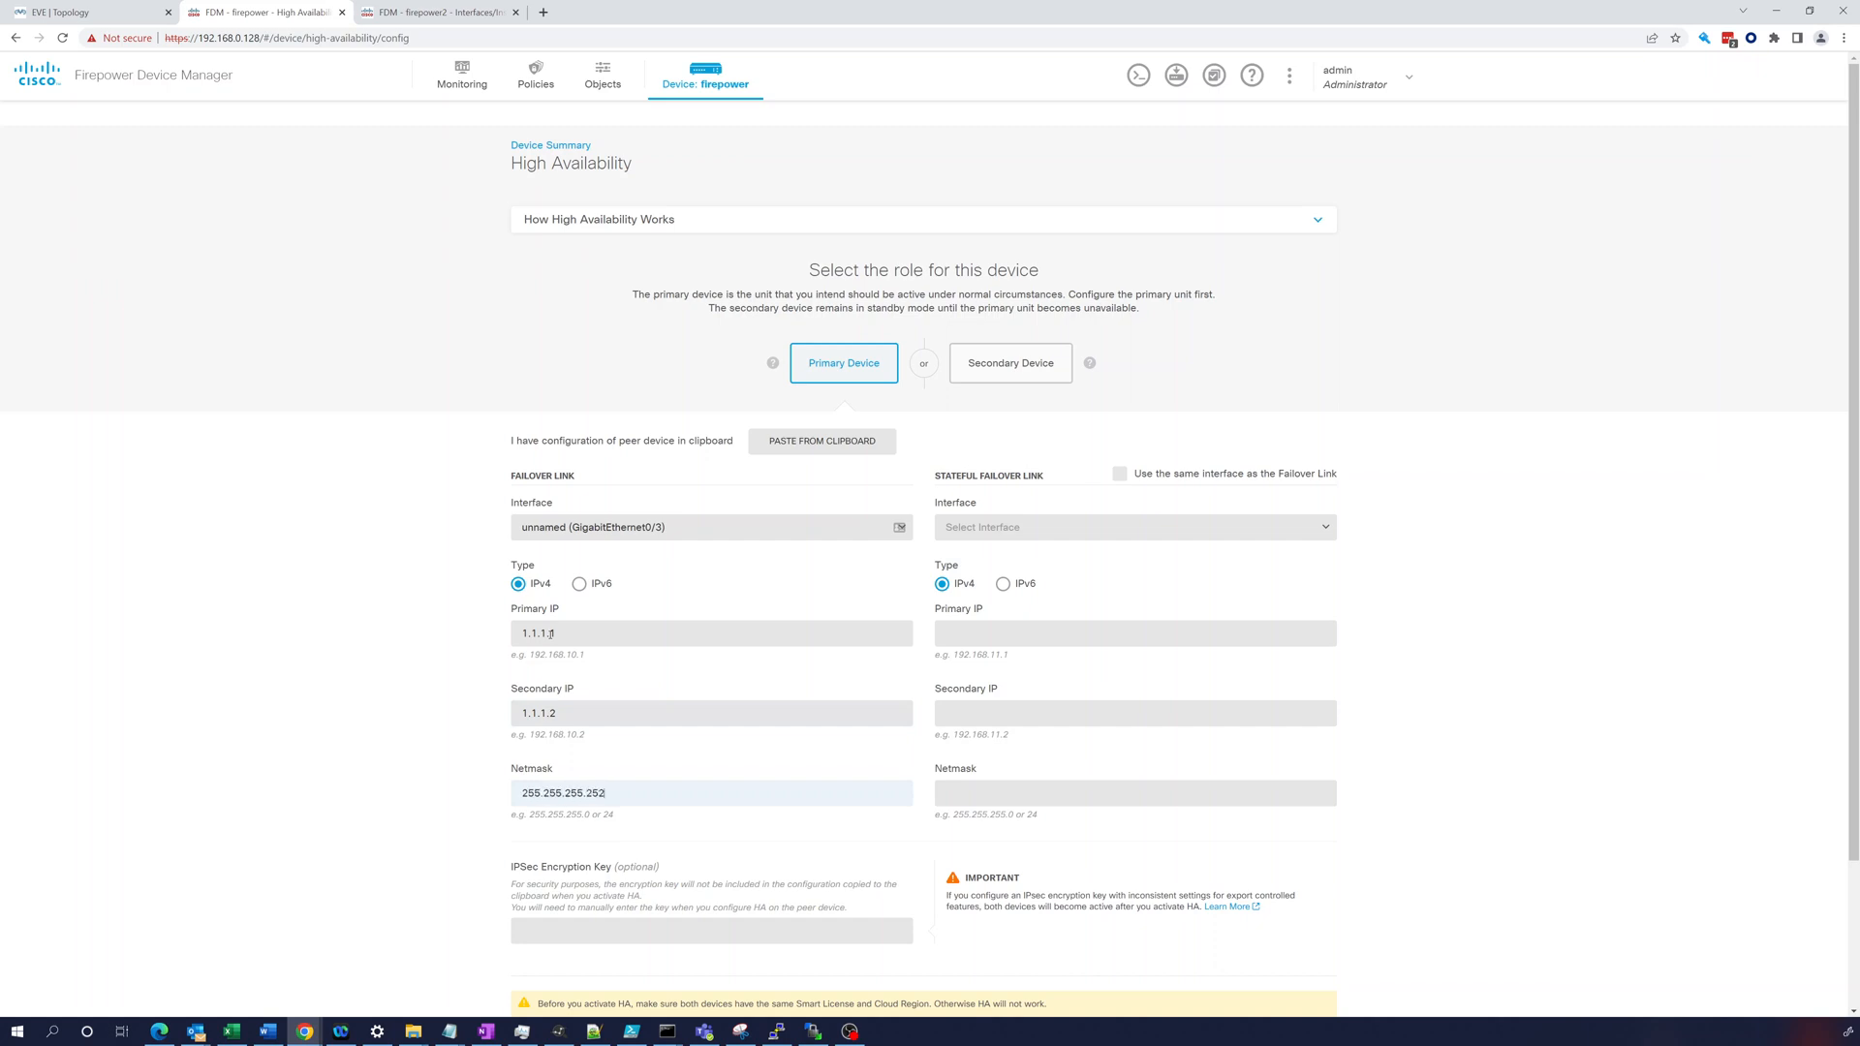
{"action": "scroll", "coordinate": [578, 712], "scroll_direction": "down", "scroll_amount": 3}
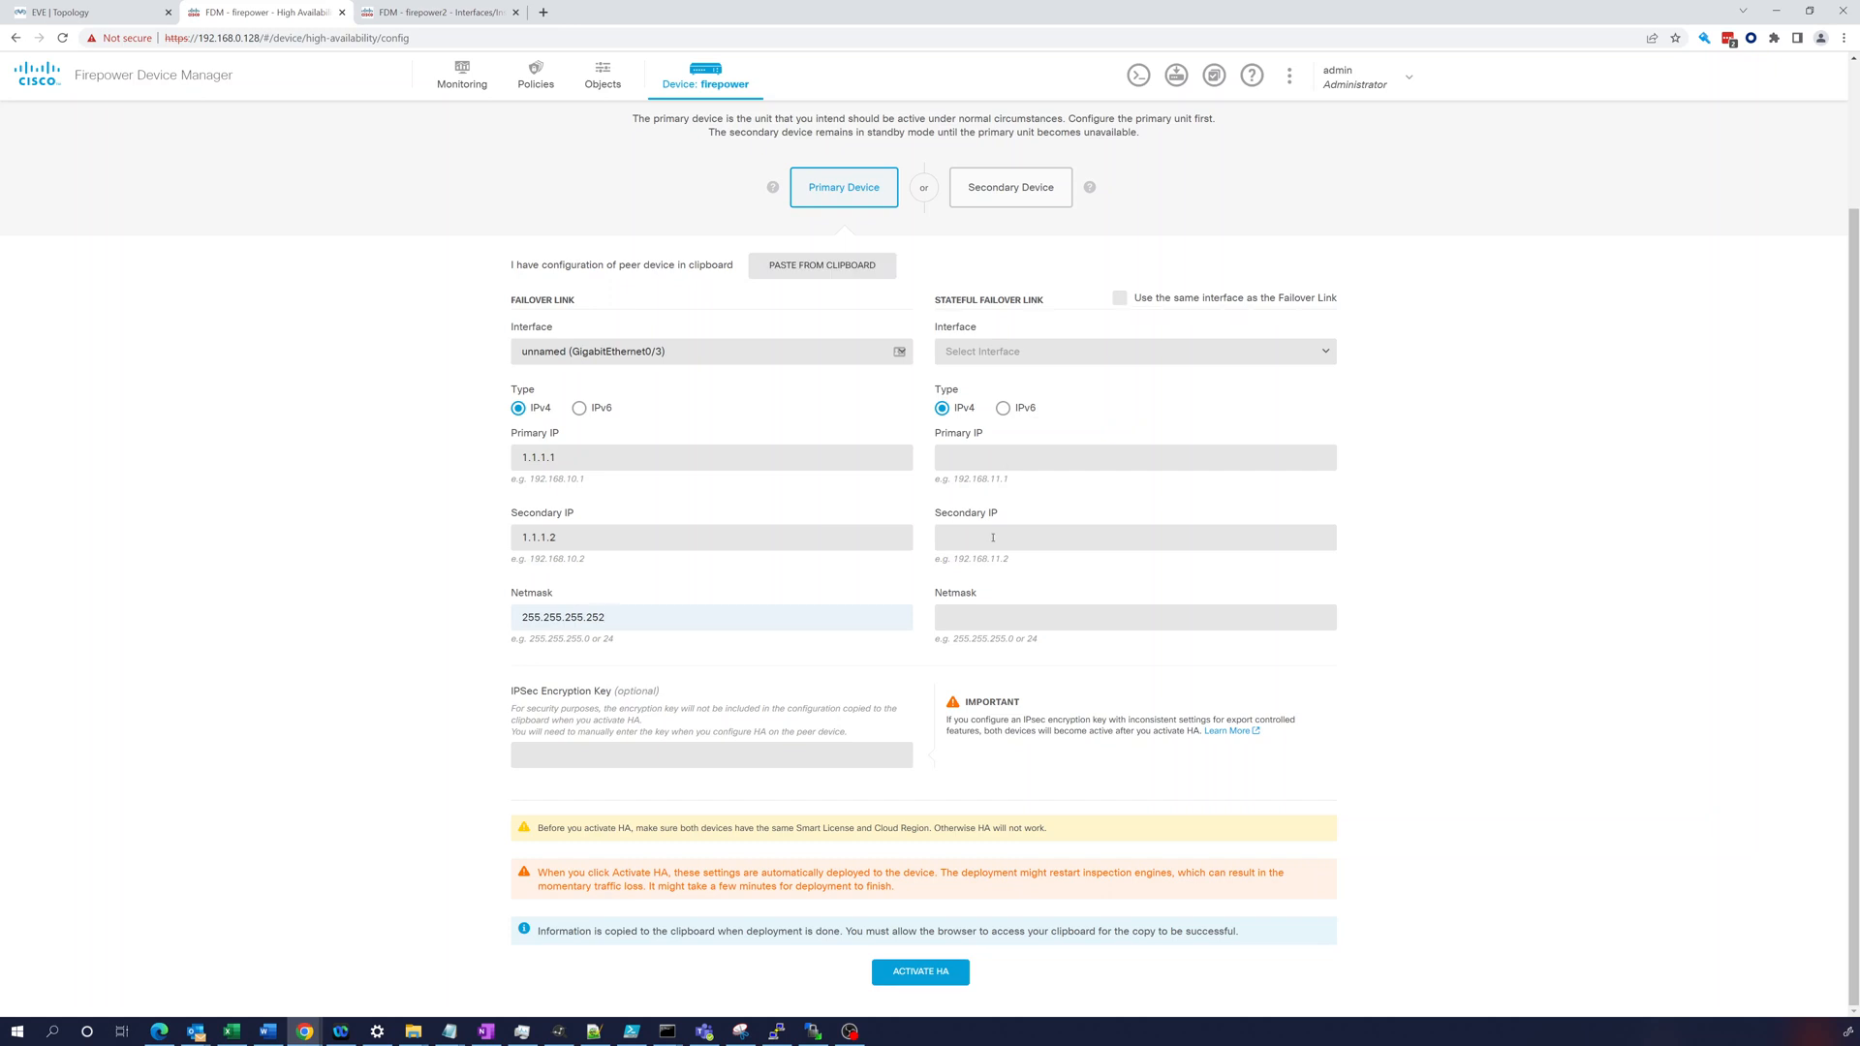
Use the same interface for stateful failover, activate HA, and review the copied configuration details
{"action": "left_click", "coordinate": [1123, 301]}
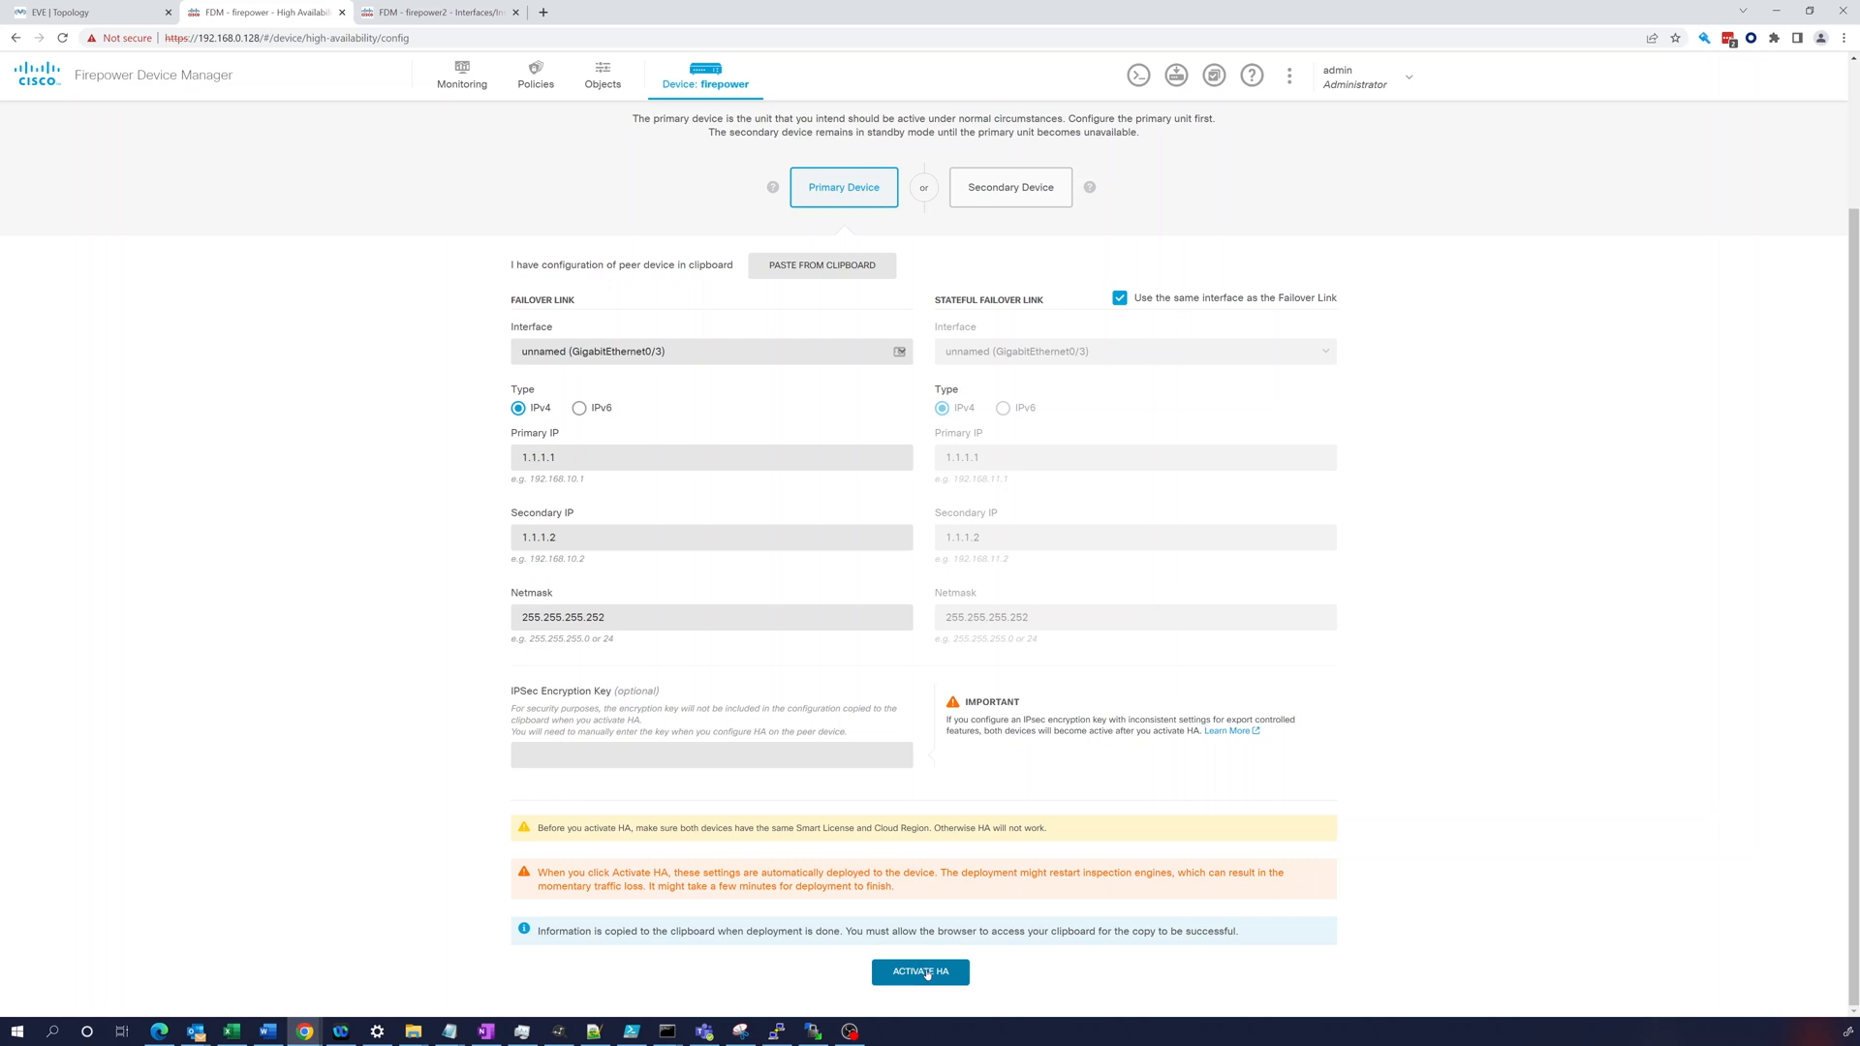
{"action": "left_click", "coordinate": [926, 974]}
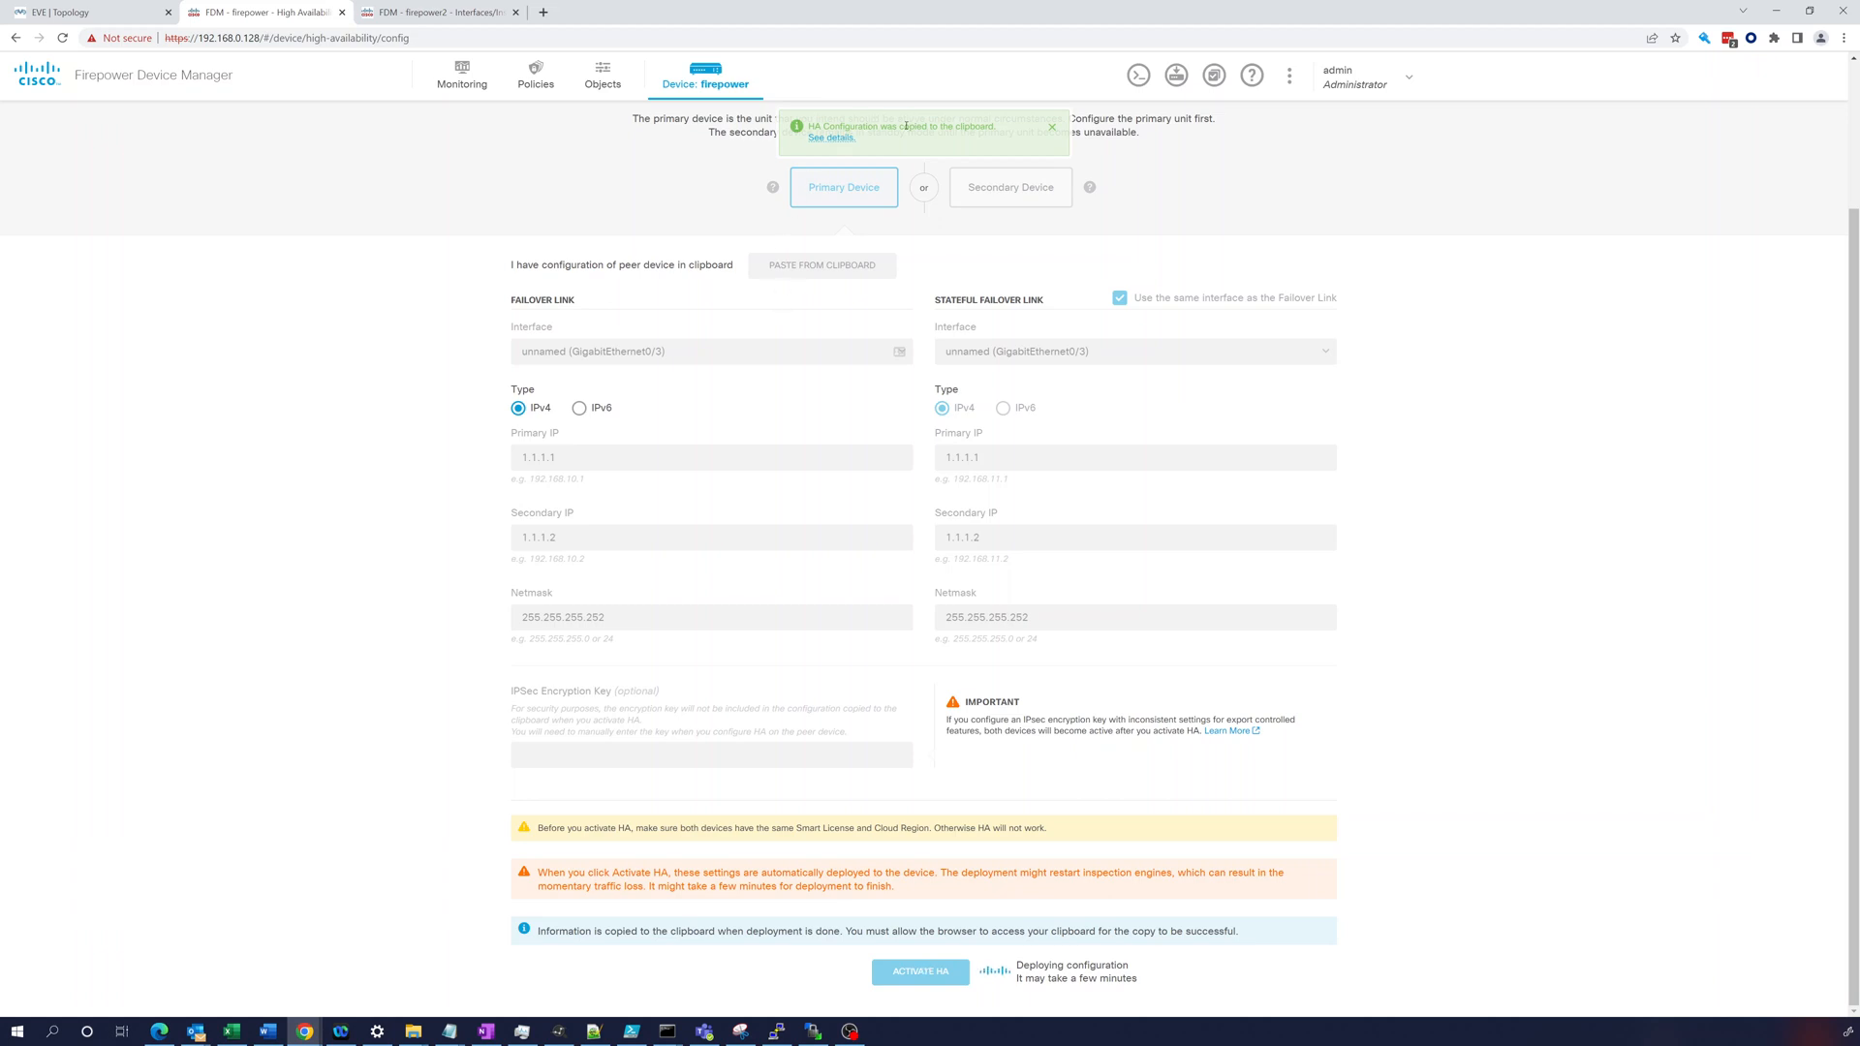
{"action": "left_click", "coordinate": [831, 140]}
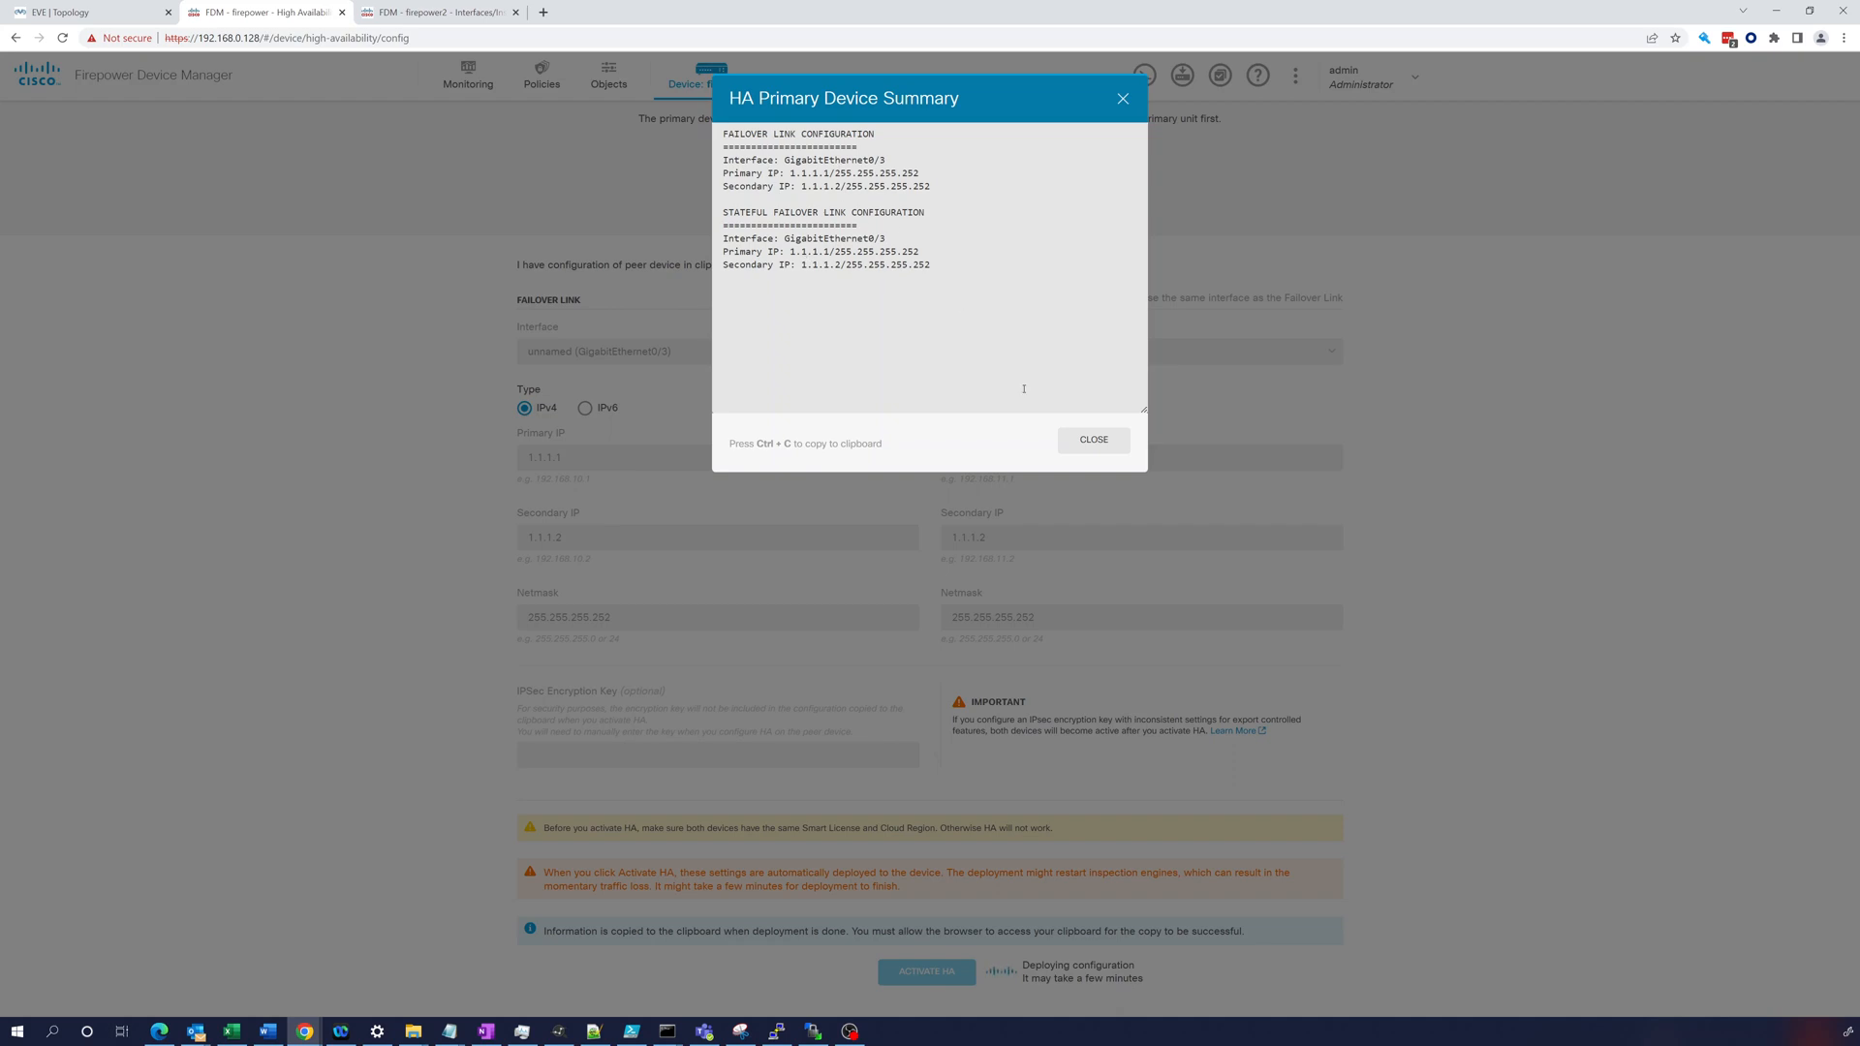
{"action": "left_click", "coordinate": [1093, 439]}
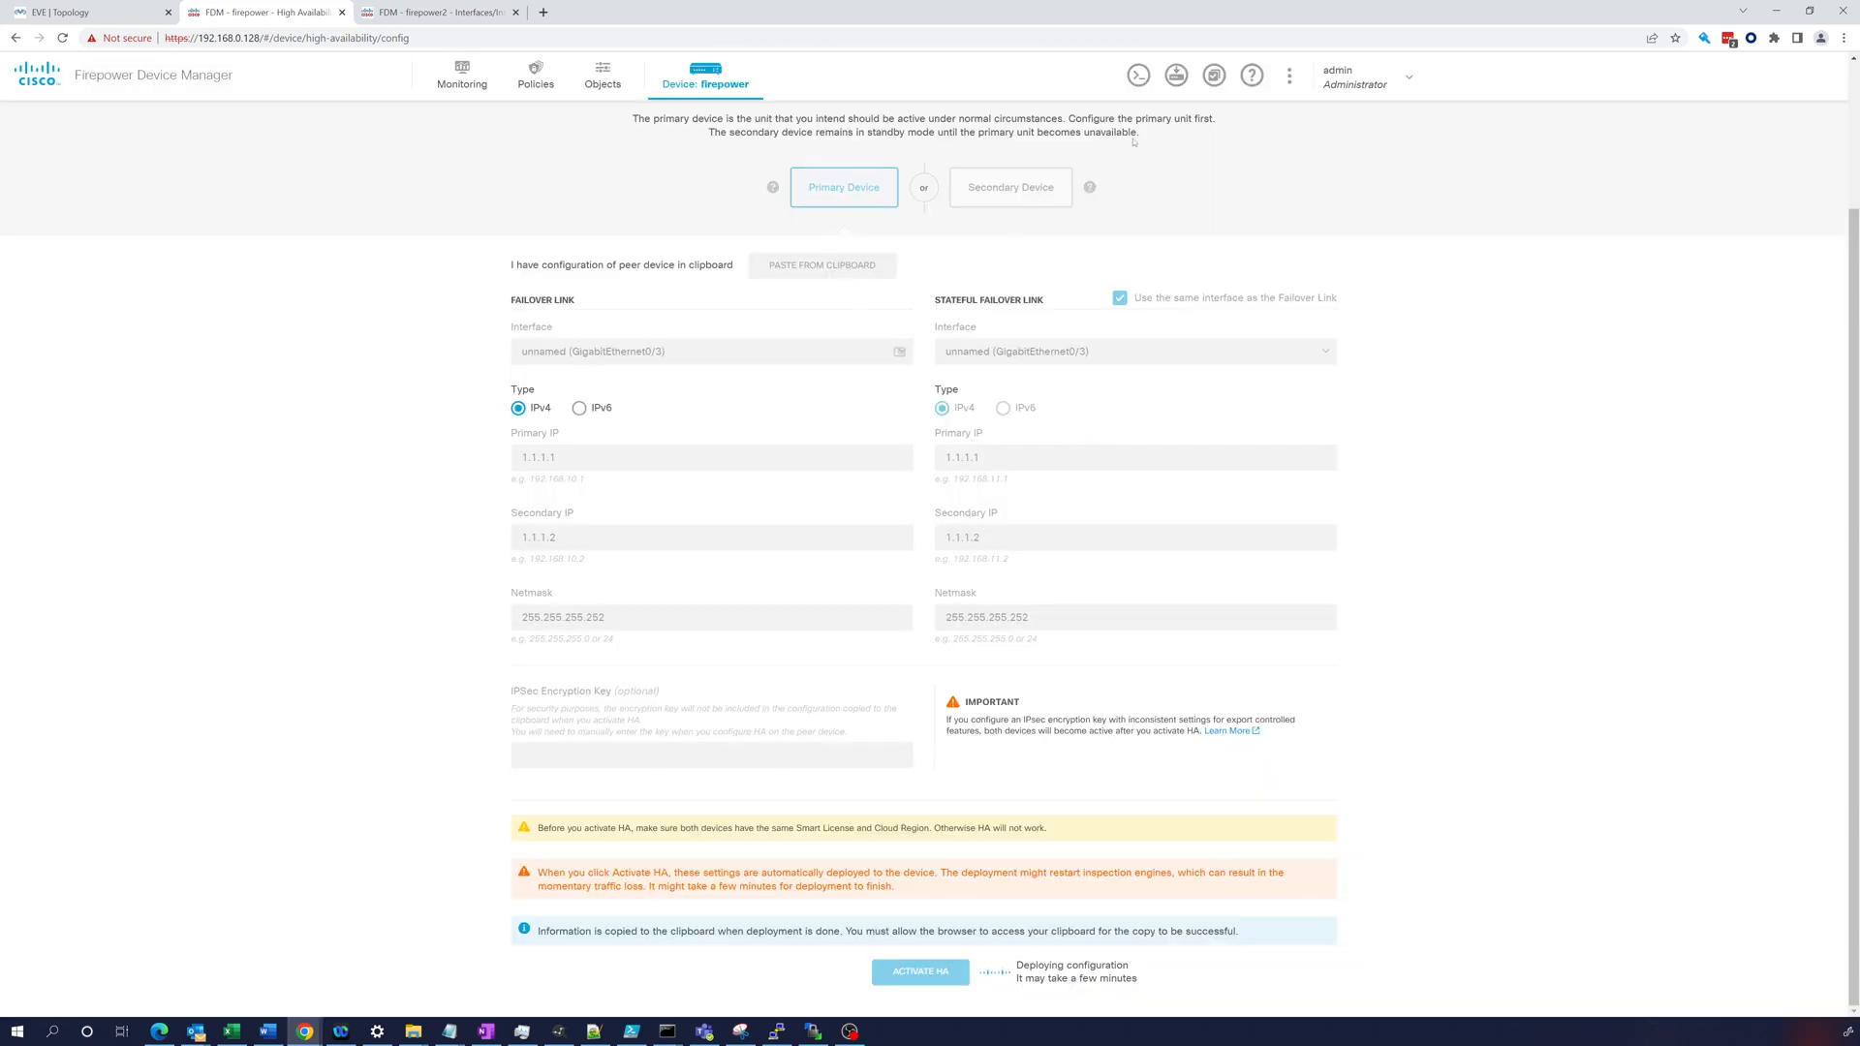
Check the HA deployment progress, then move to the second device's interfaces page
{"action": "left_click", "coordinate": [1177, 76]}
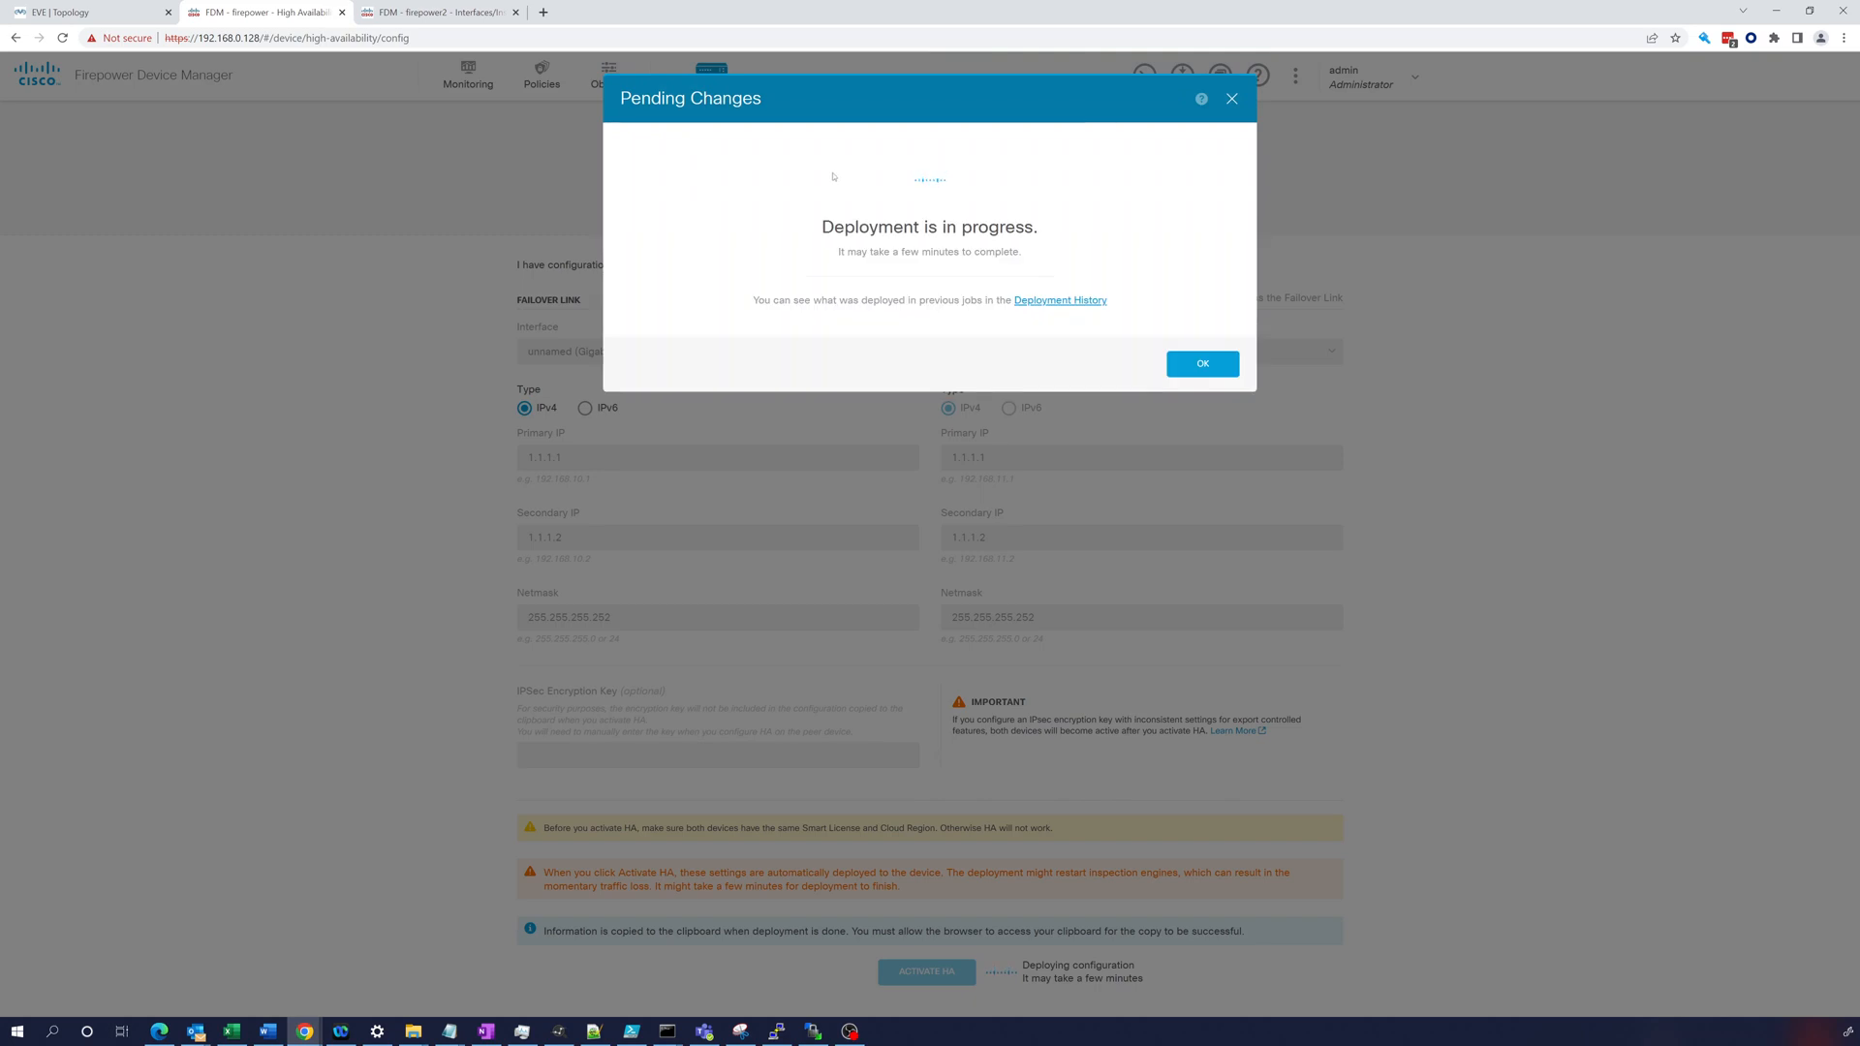
{"action": "left_click", "coordinate": [429, 12]}
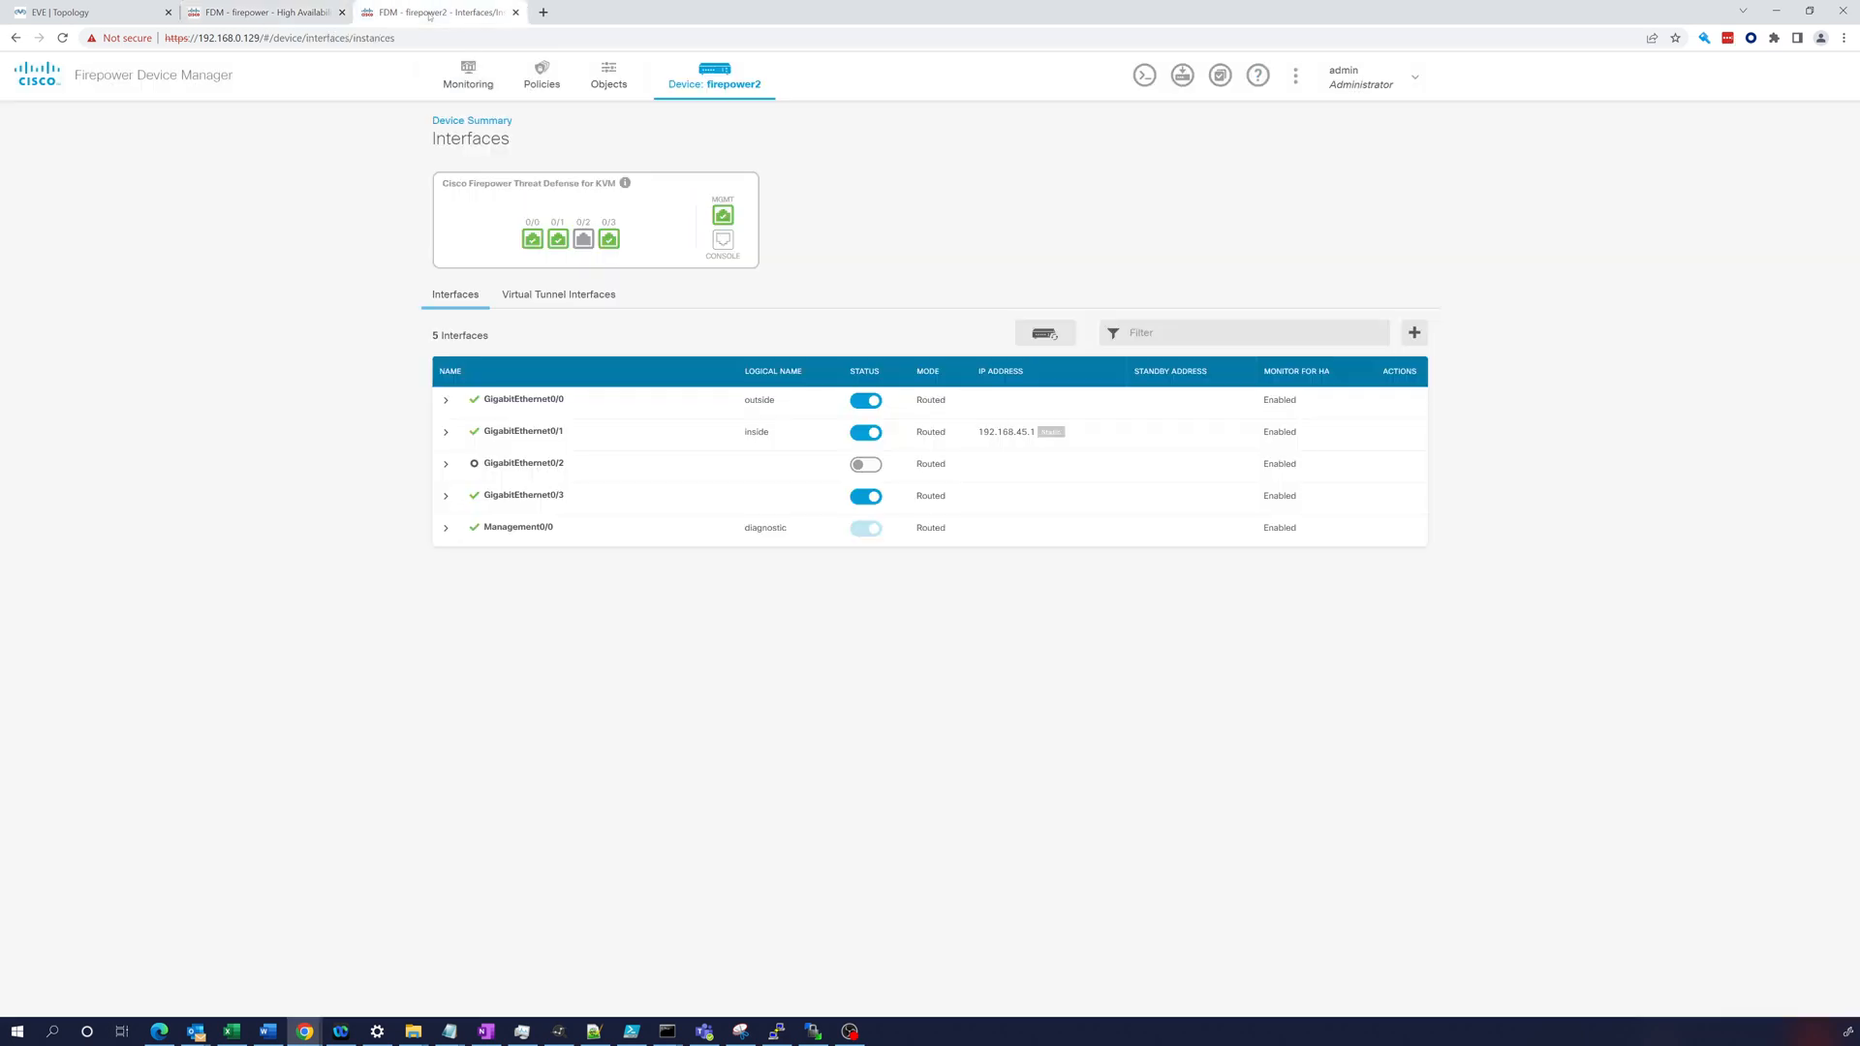
{"action": "left_click", "coordinate": [262, 13]}
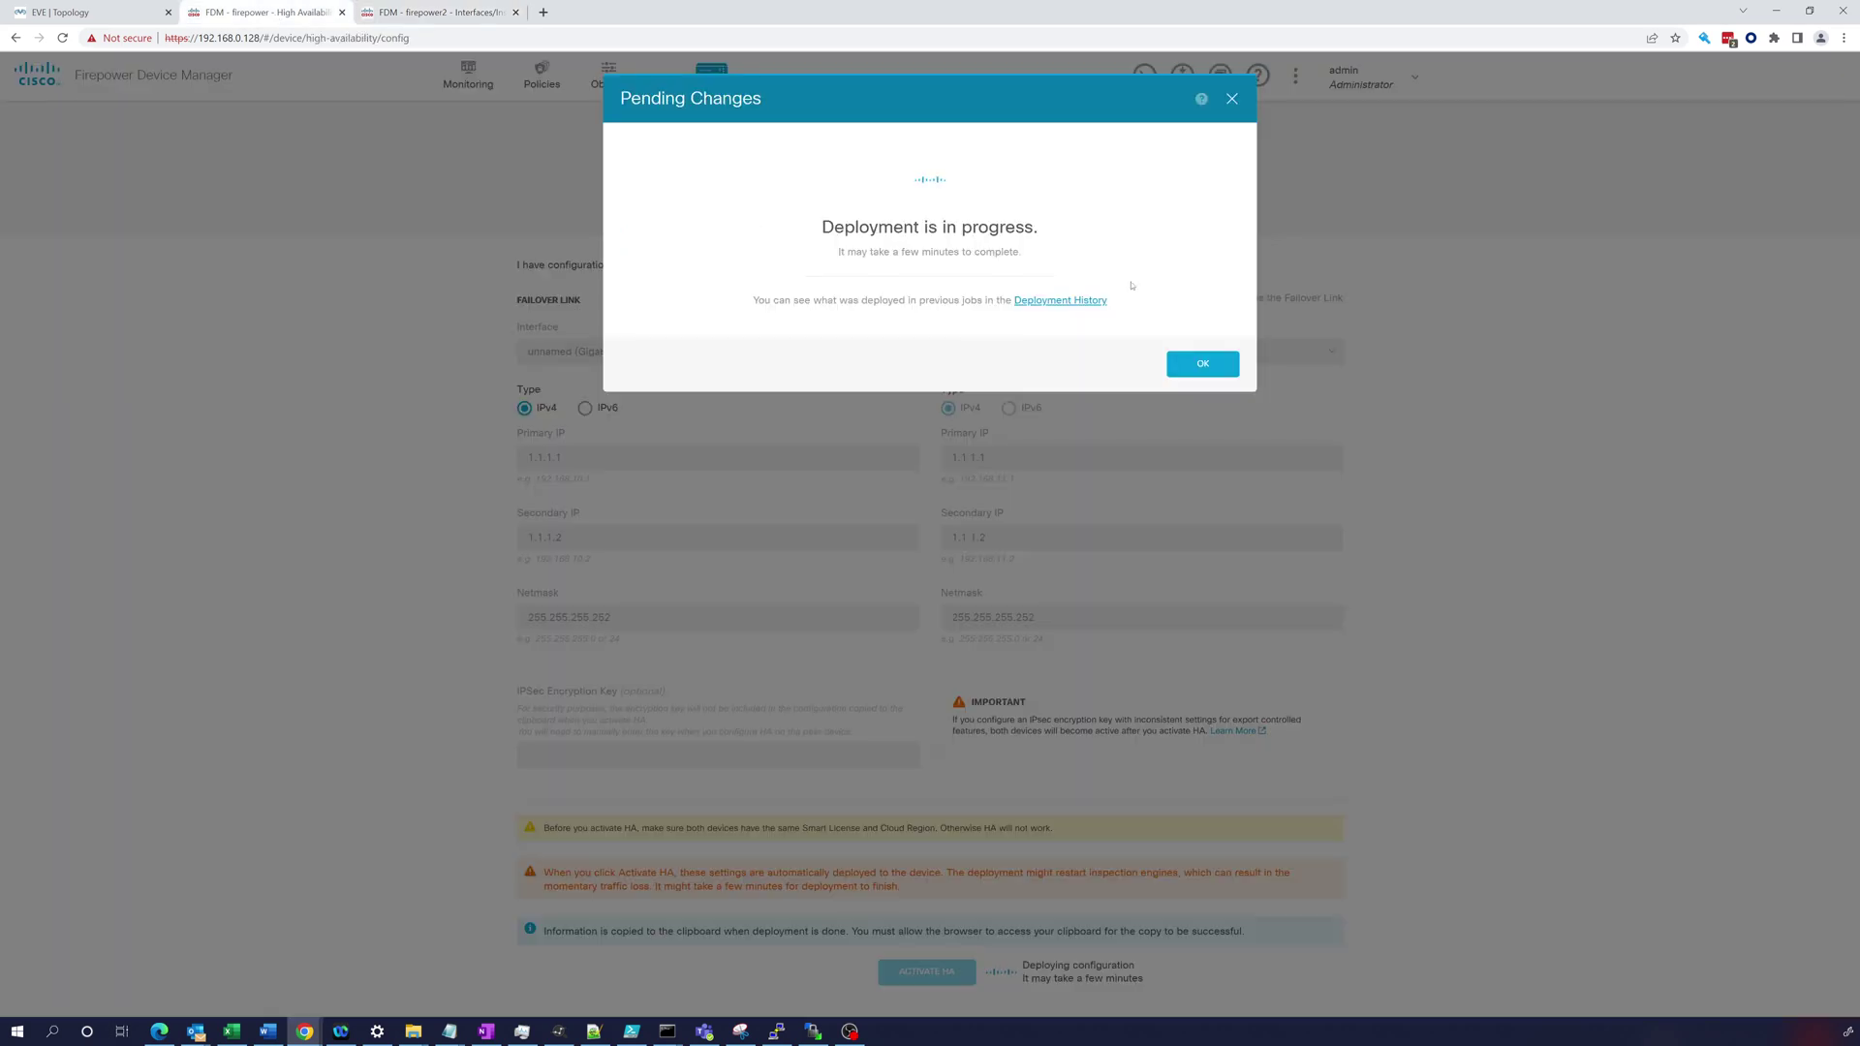
{"action": "left_click", "coordinate": [1233, 98]}
{"action": "left_click", "coordinate": [437, 13]}
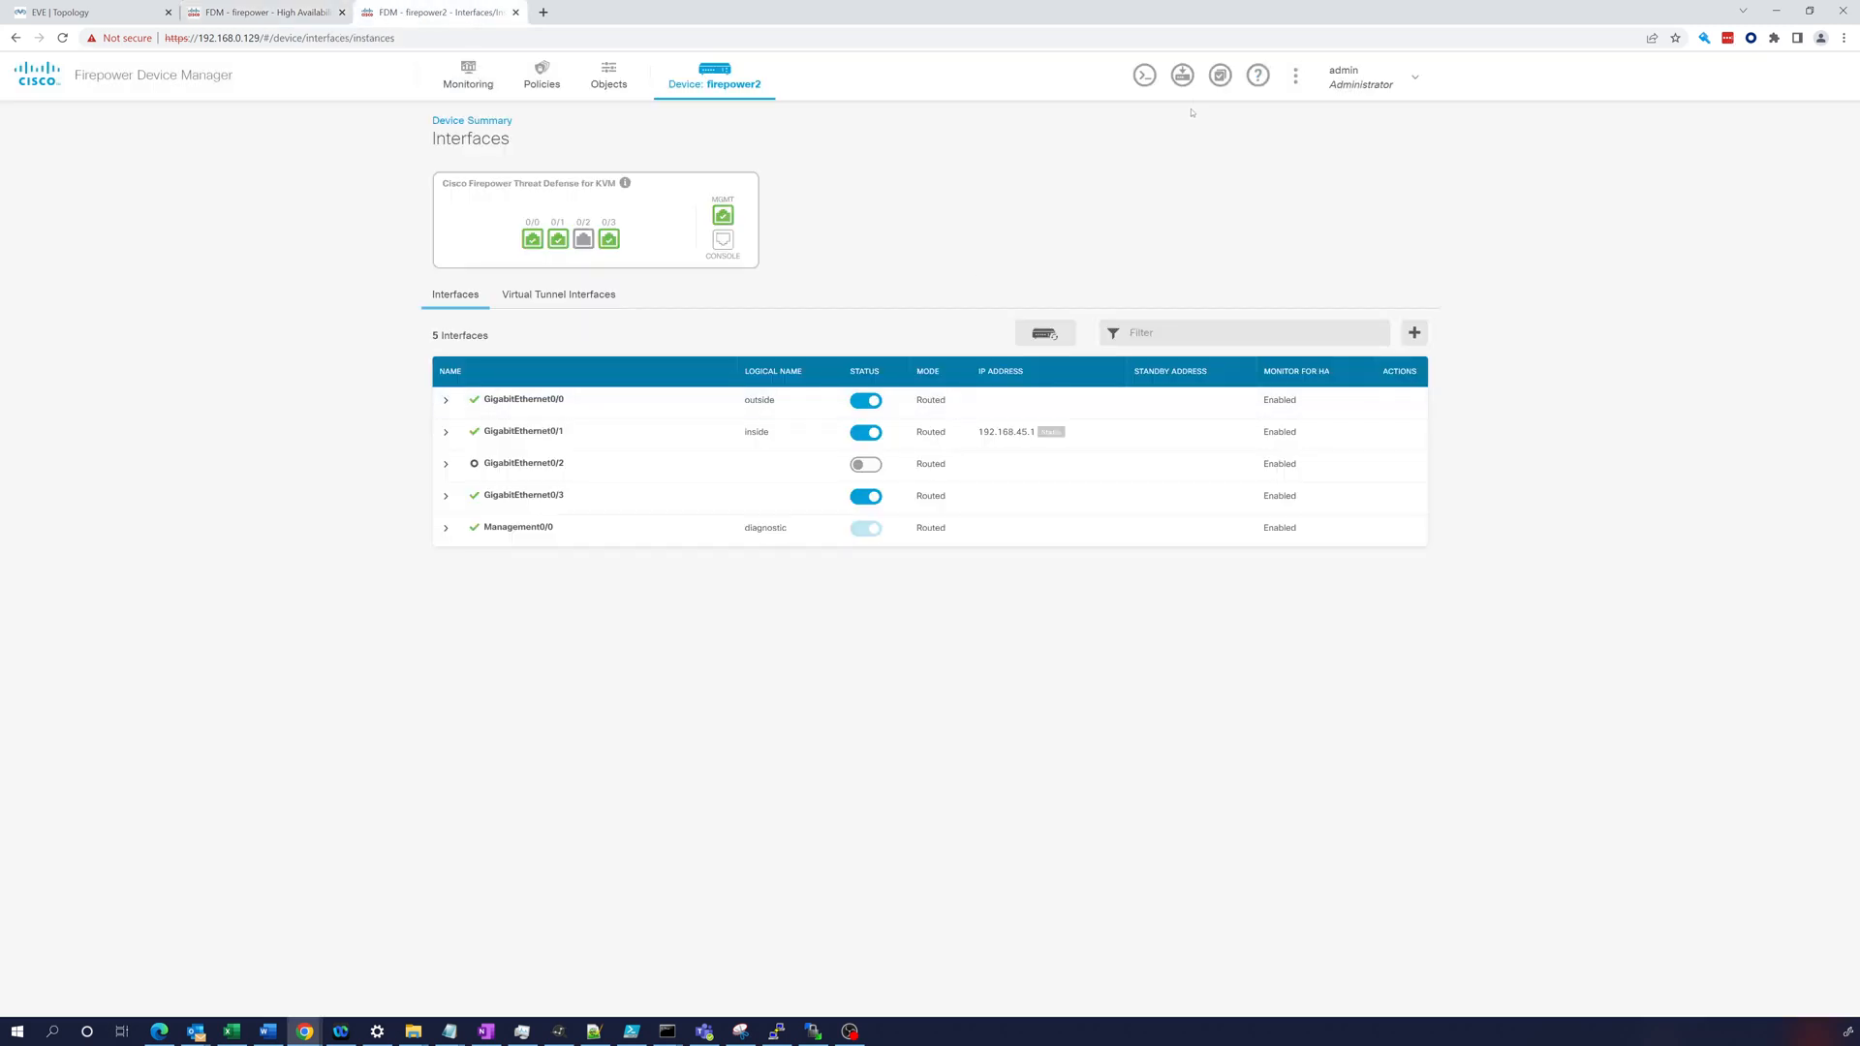
Set firepower2's outside interface GigabitEthernet0/0 to static IPv4 addressing and save it
{"action": "left_click", "coordinate": [727, 76]}
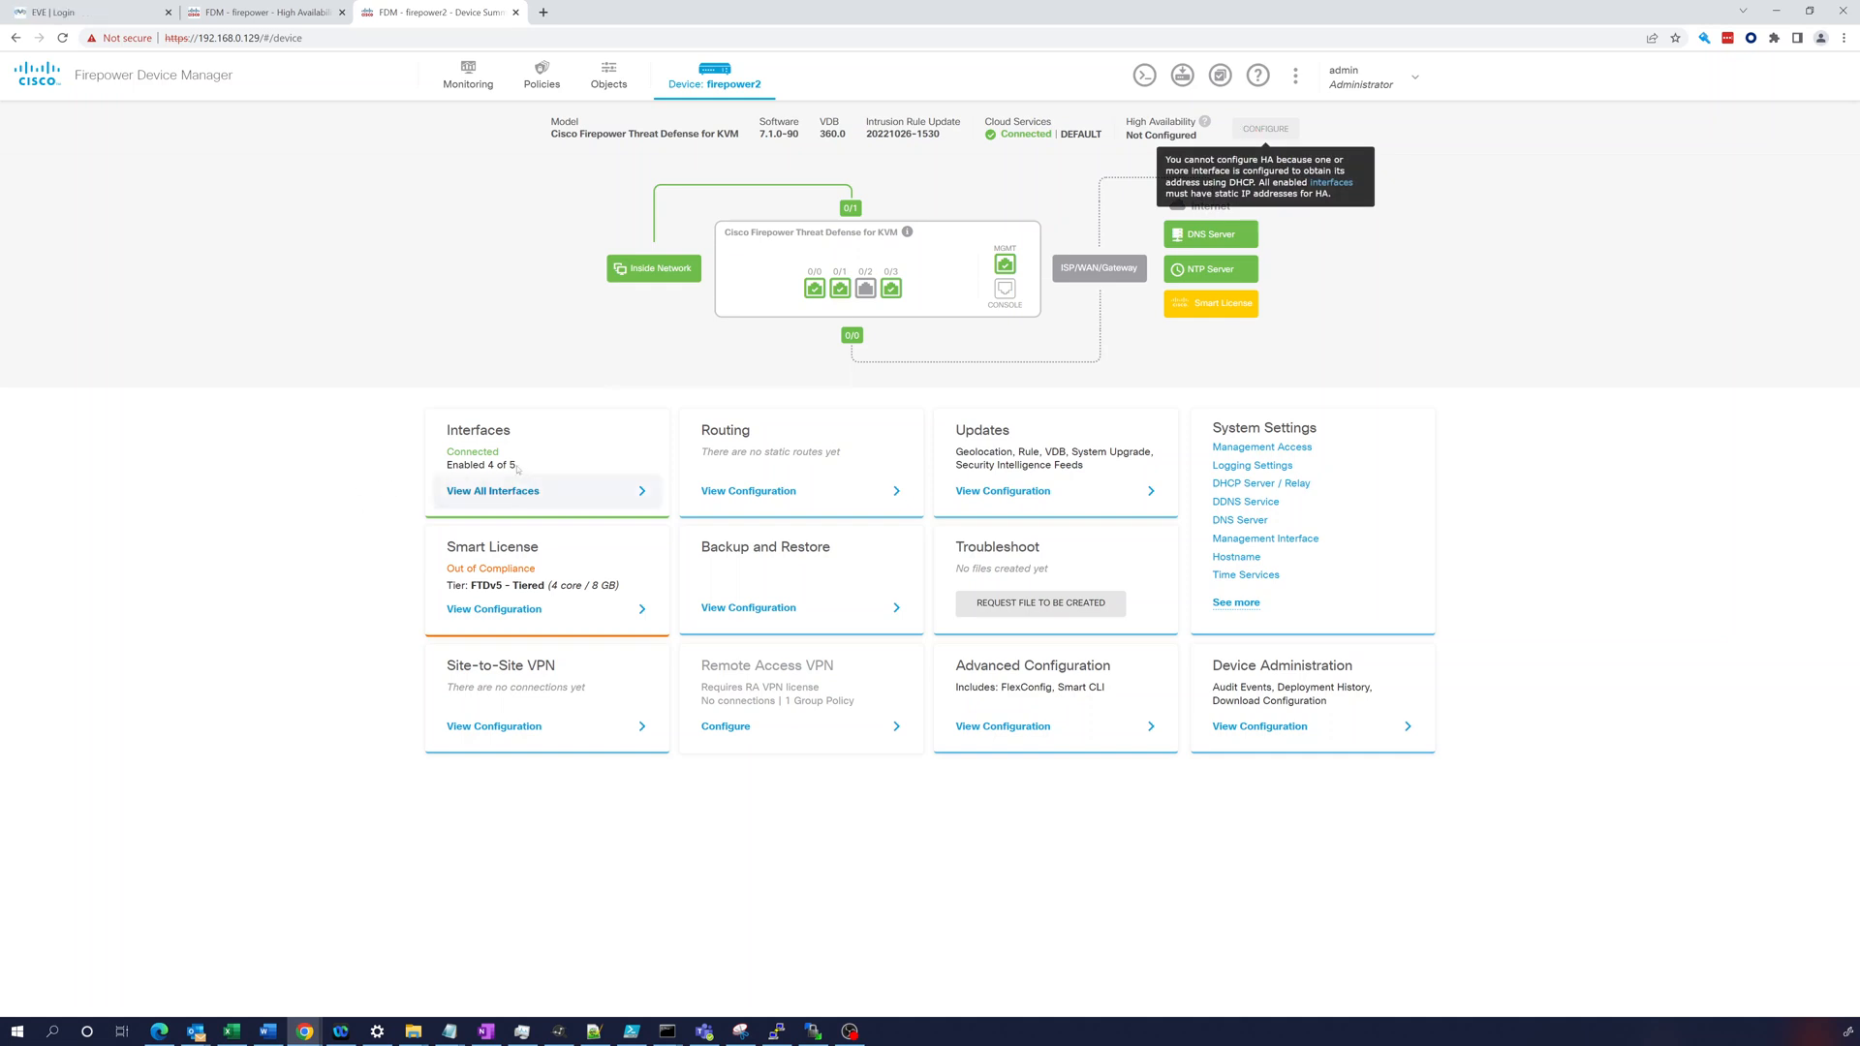
{"action": "left_click", "coordinate": [502, 495]}
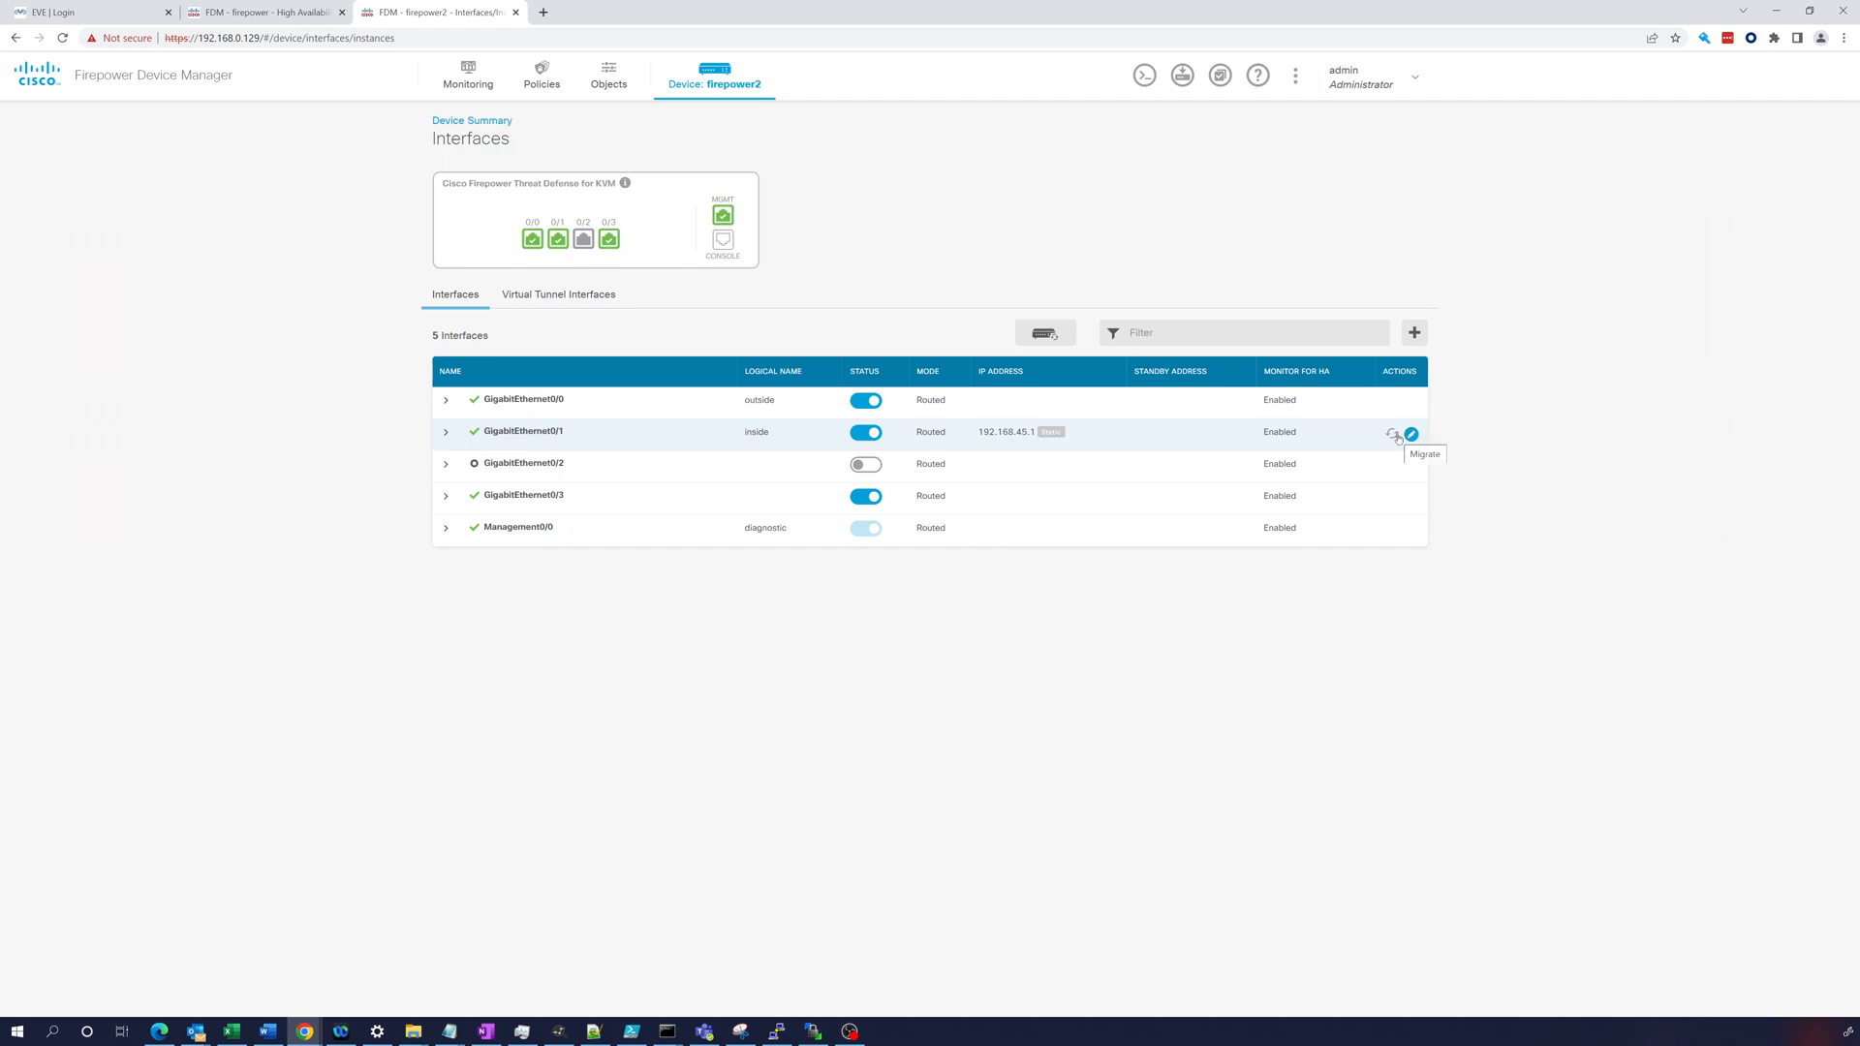
{"action": "left_click", "coordinate": [1412, 399]}
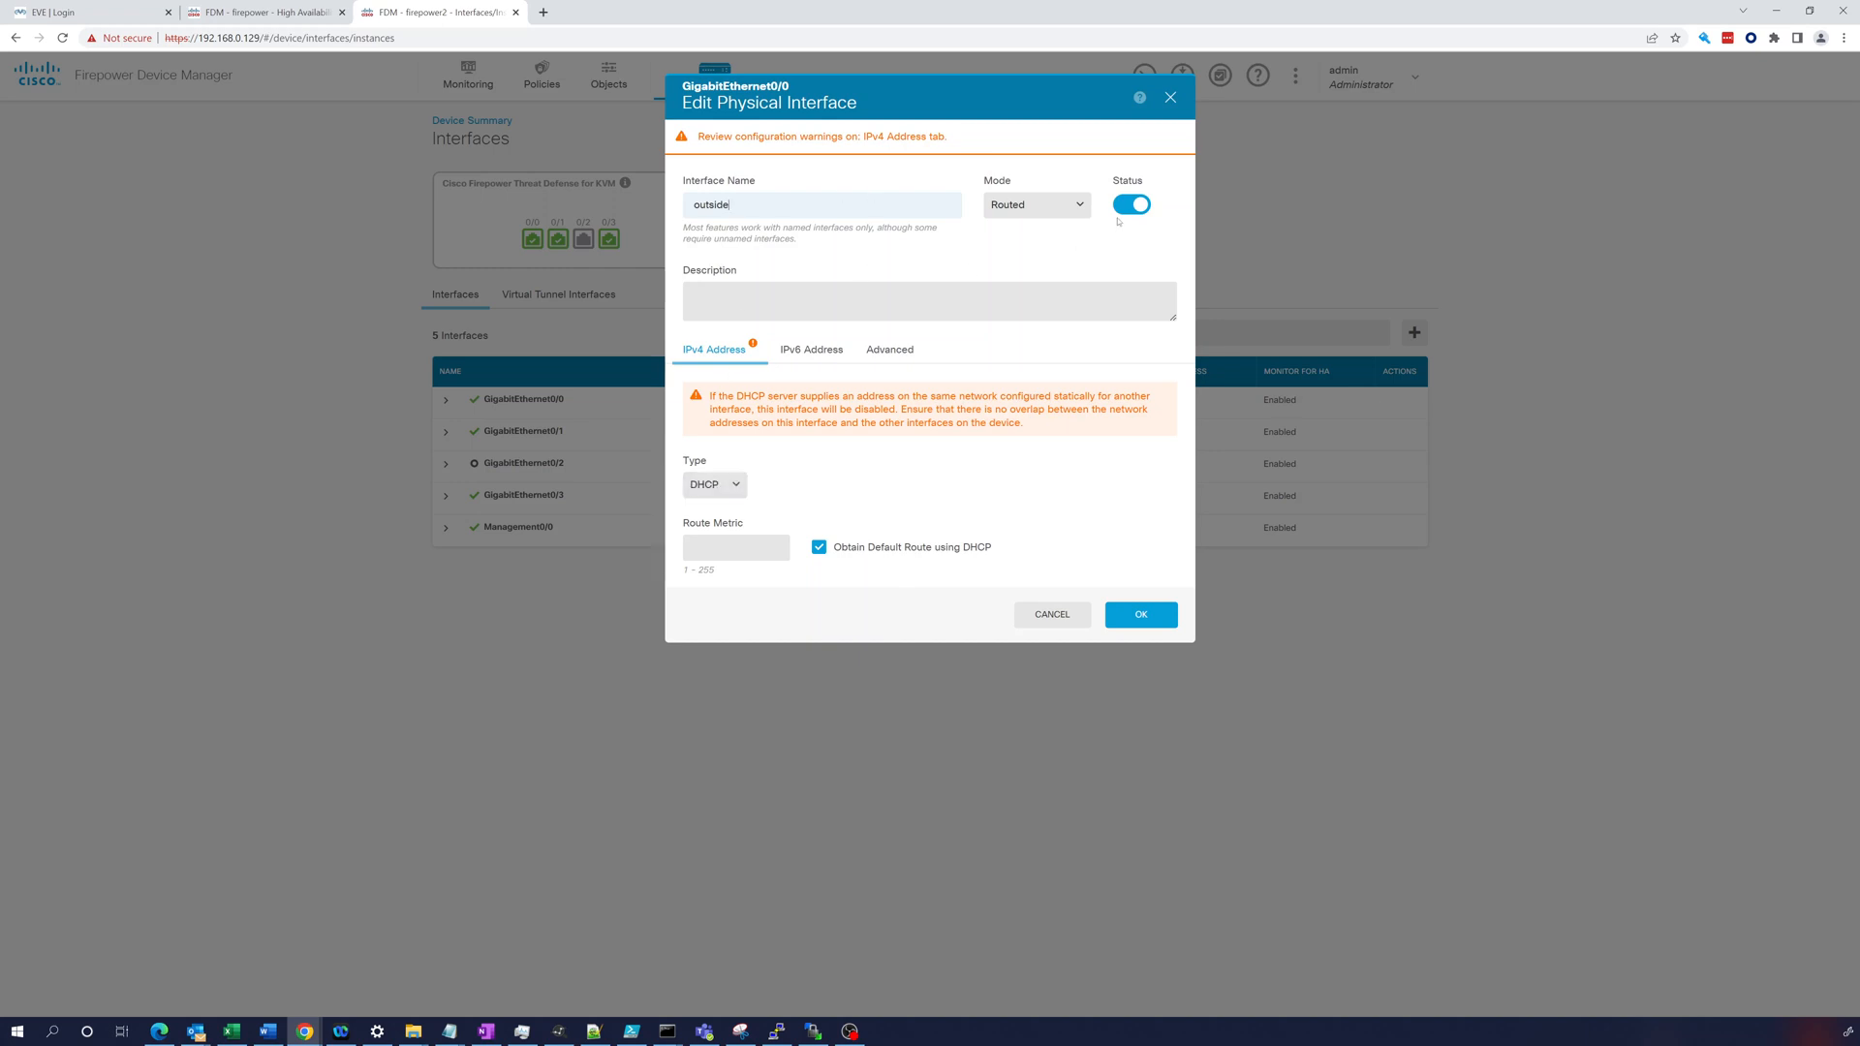
{"action": "left_click", "coordinate": [716, 485]}
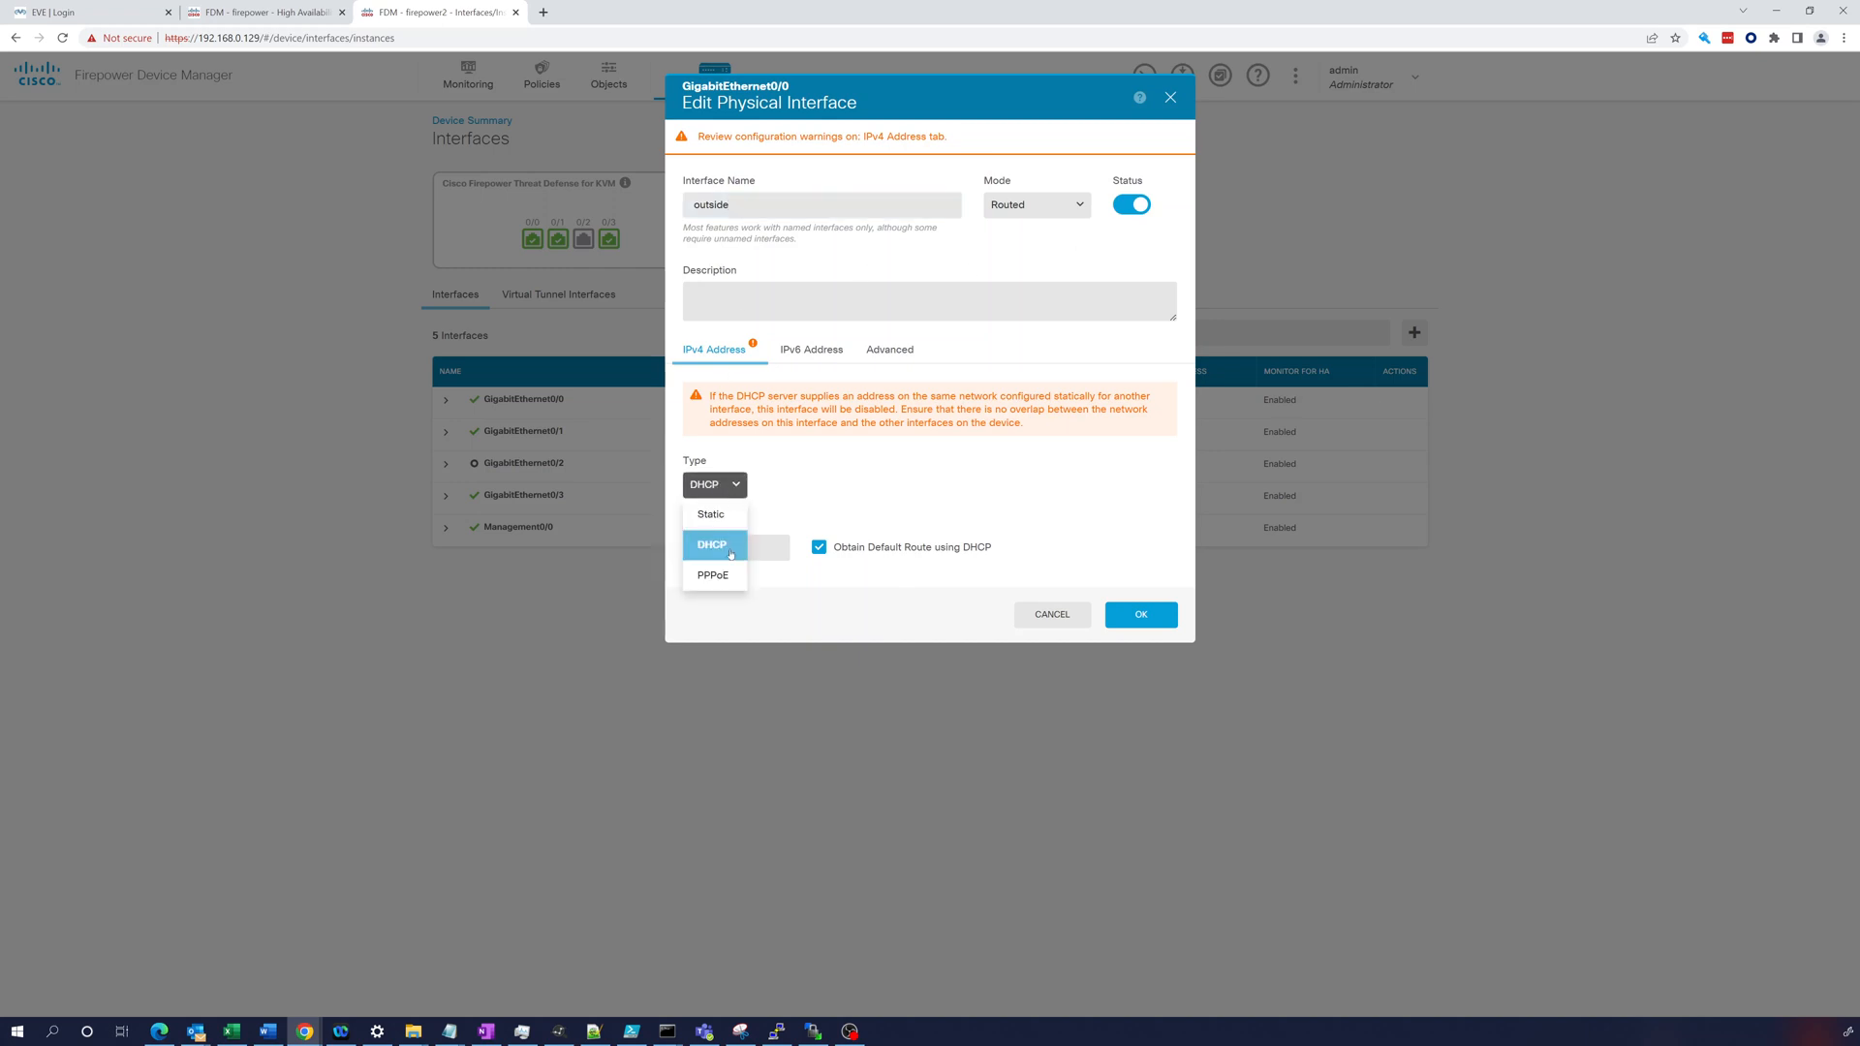
{"action": "left_click", "coordinate": [712, 512]}
{"action": "left_click", "coordinate": [1163, 580]}
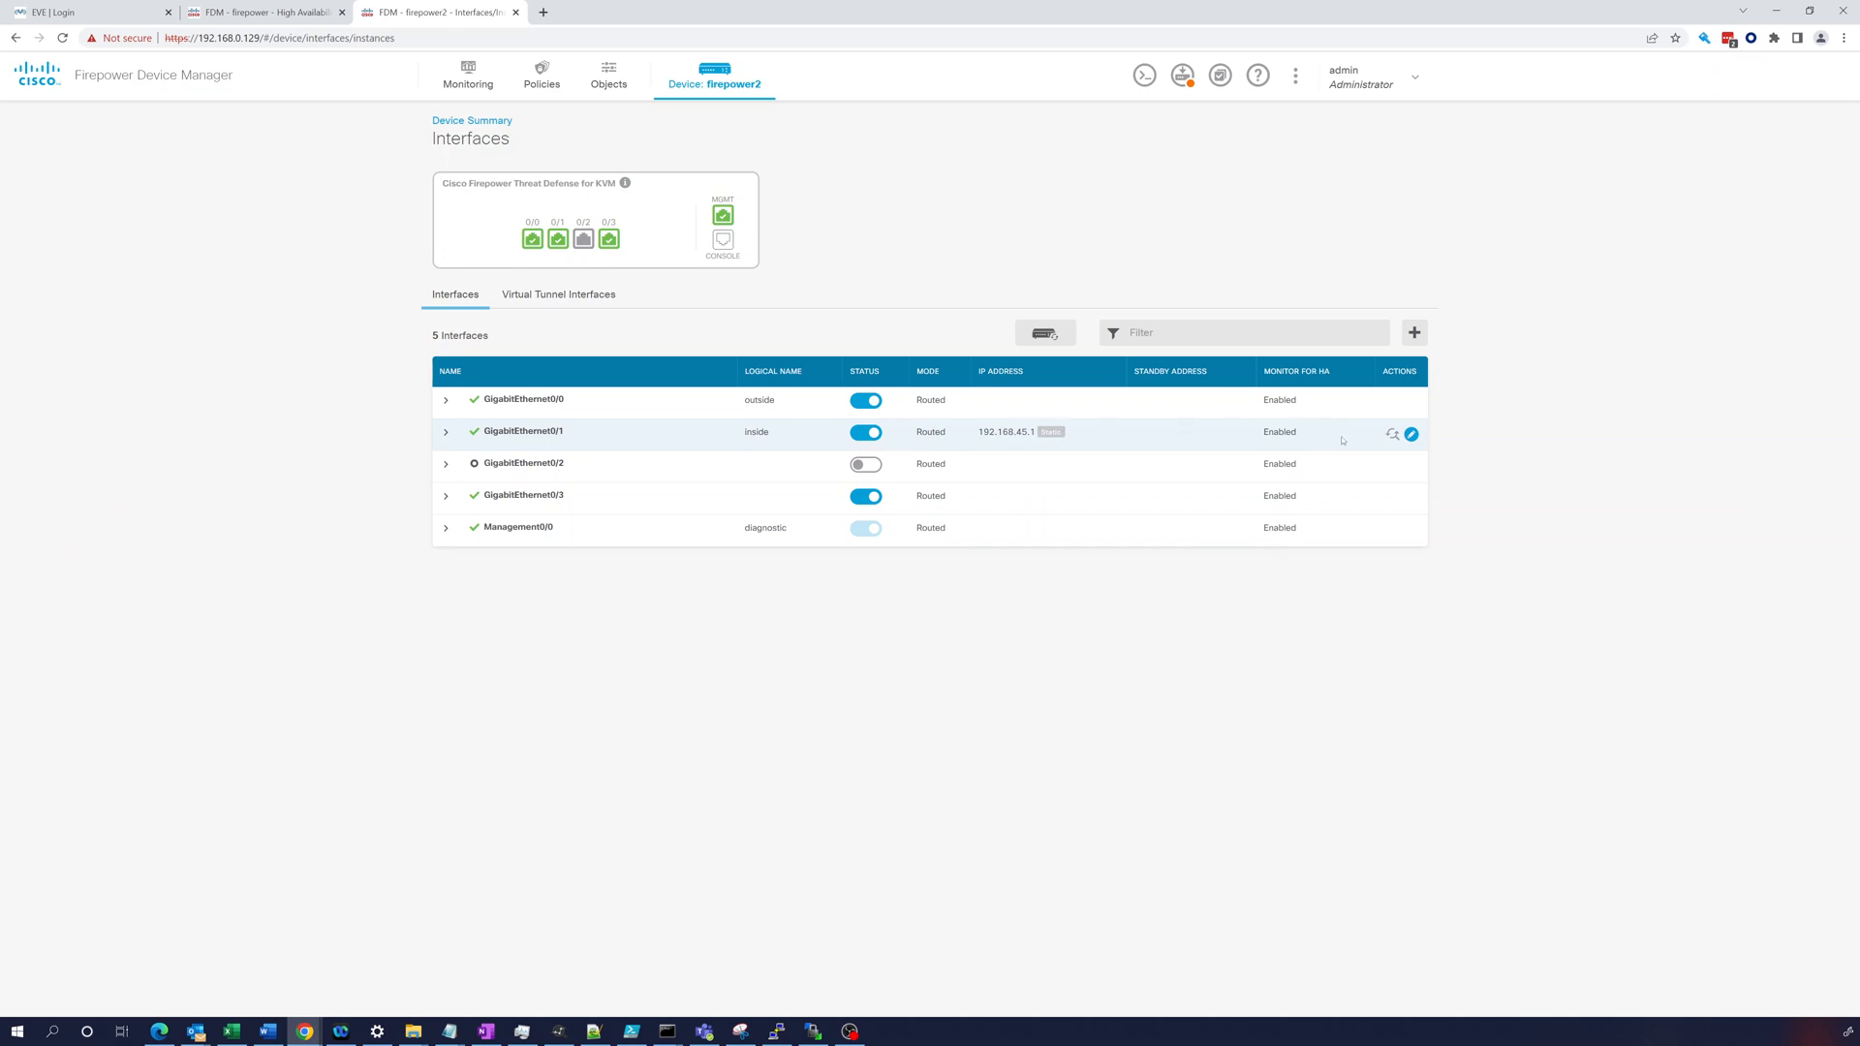
Delete the DHCP server on inside interface GigabitEthernet0/1, save, and review the pending changes
{"action": "left_click", "coordinate": [1409, 433]}
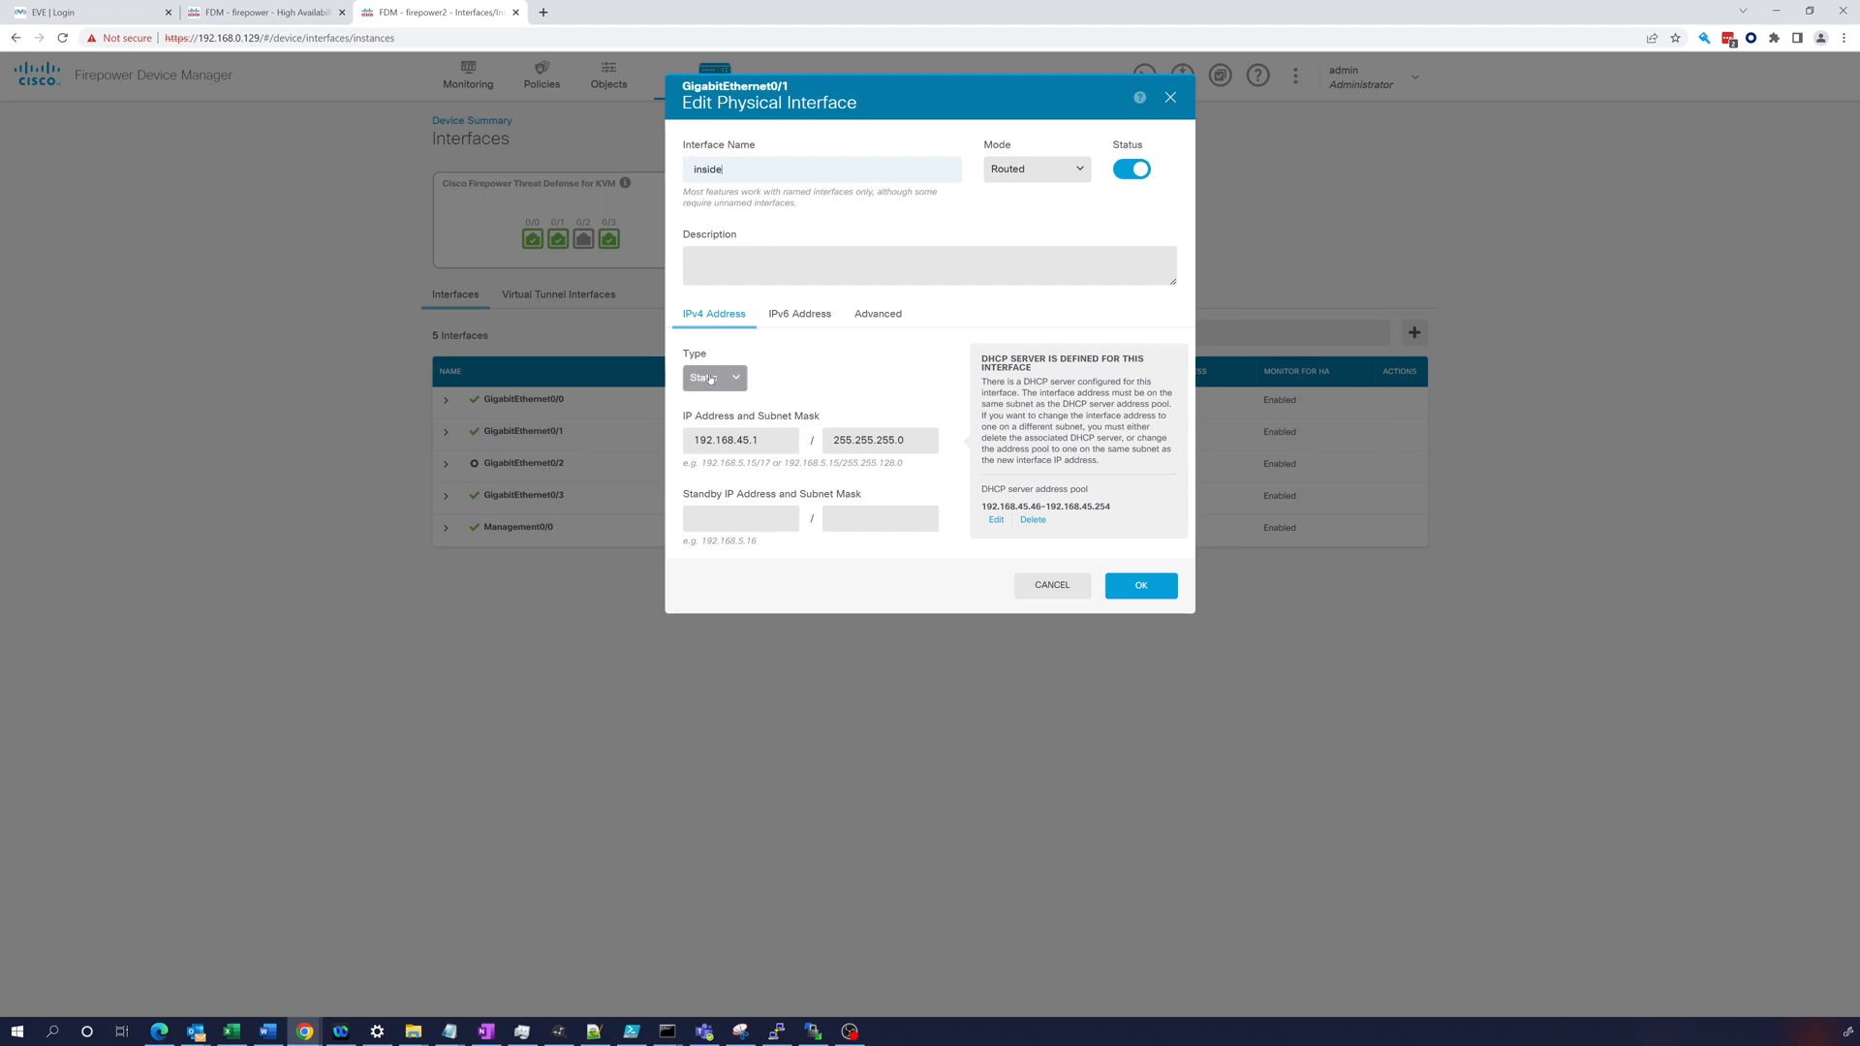
{"action": "left_click", "coordinate": [1134, 582]}
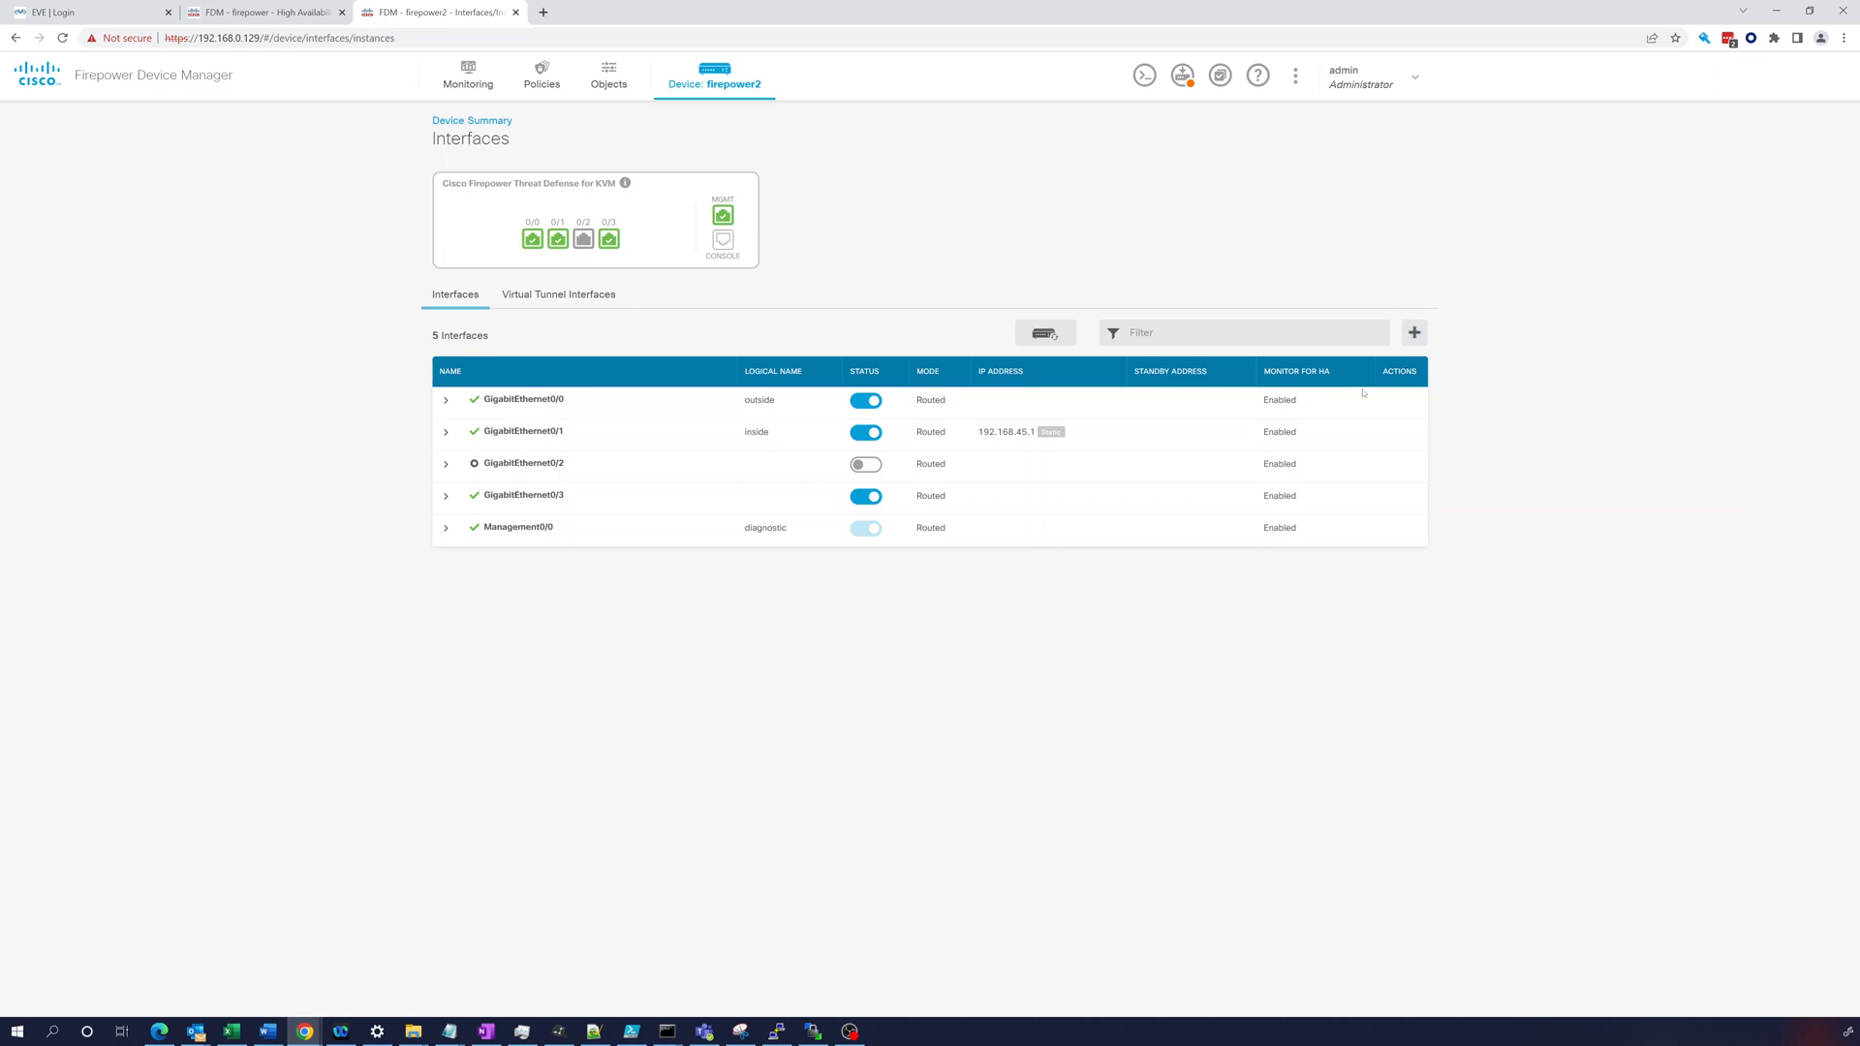
{"action": "left_click", "coordinate": [1393, 434]}
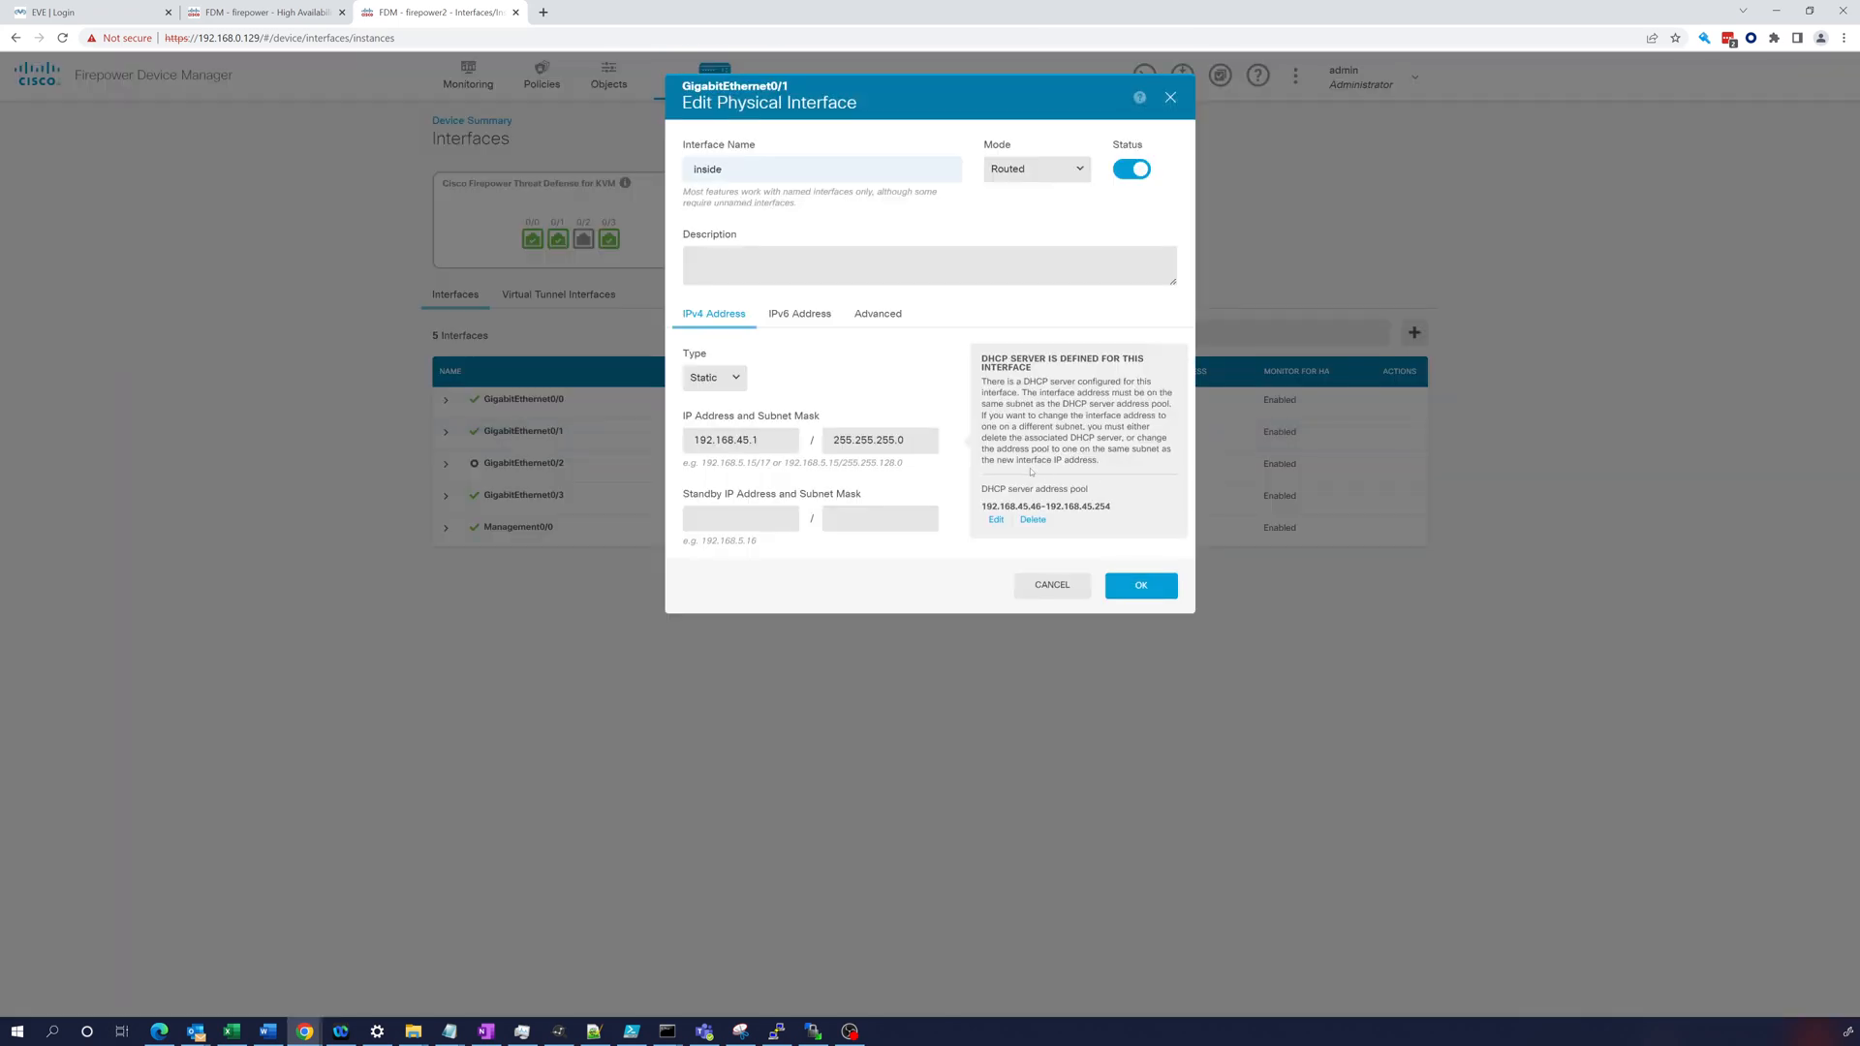
{"action": "left_click", "coordinate": [1033, 521]}
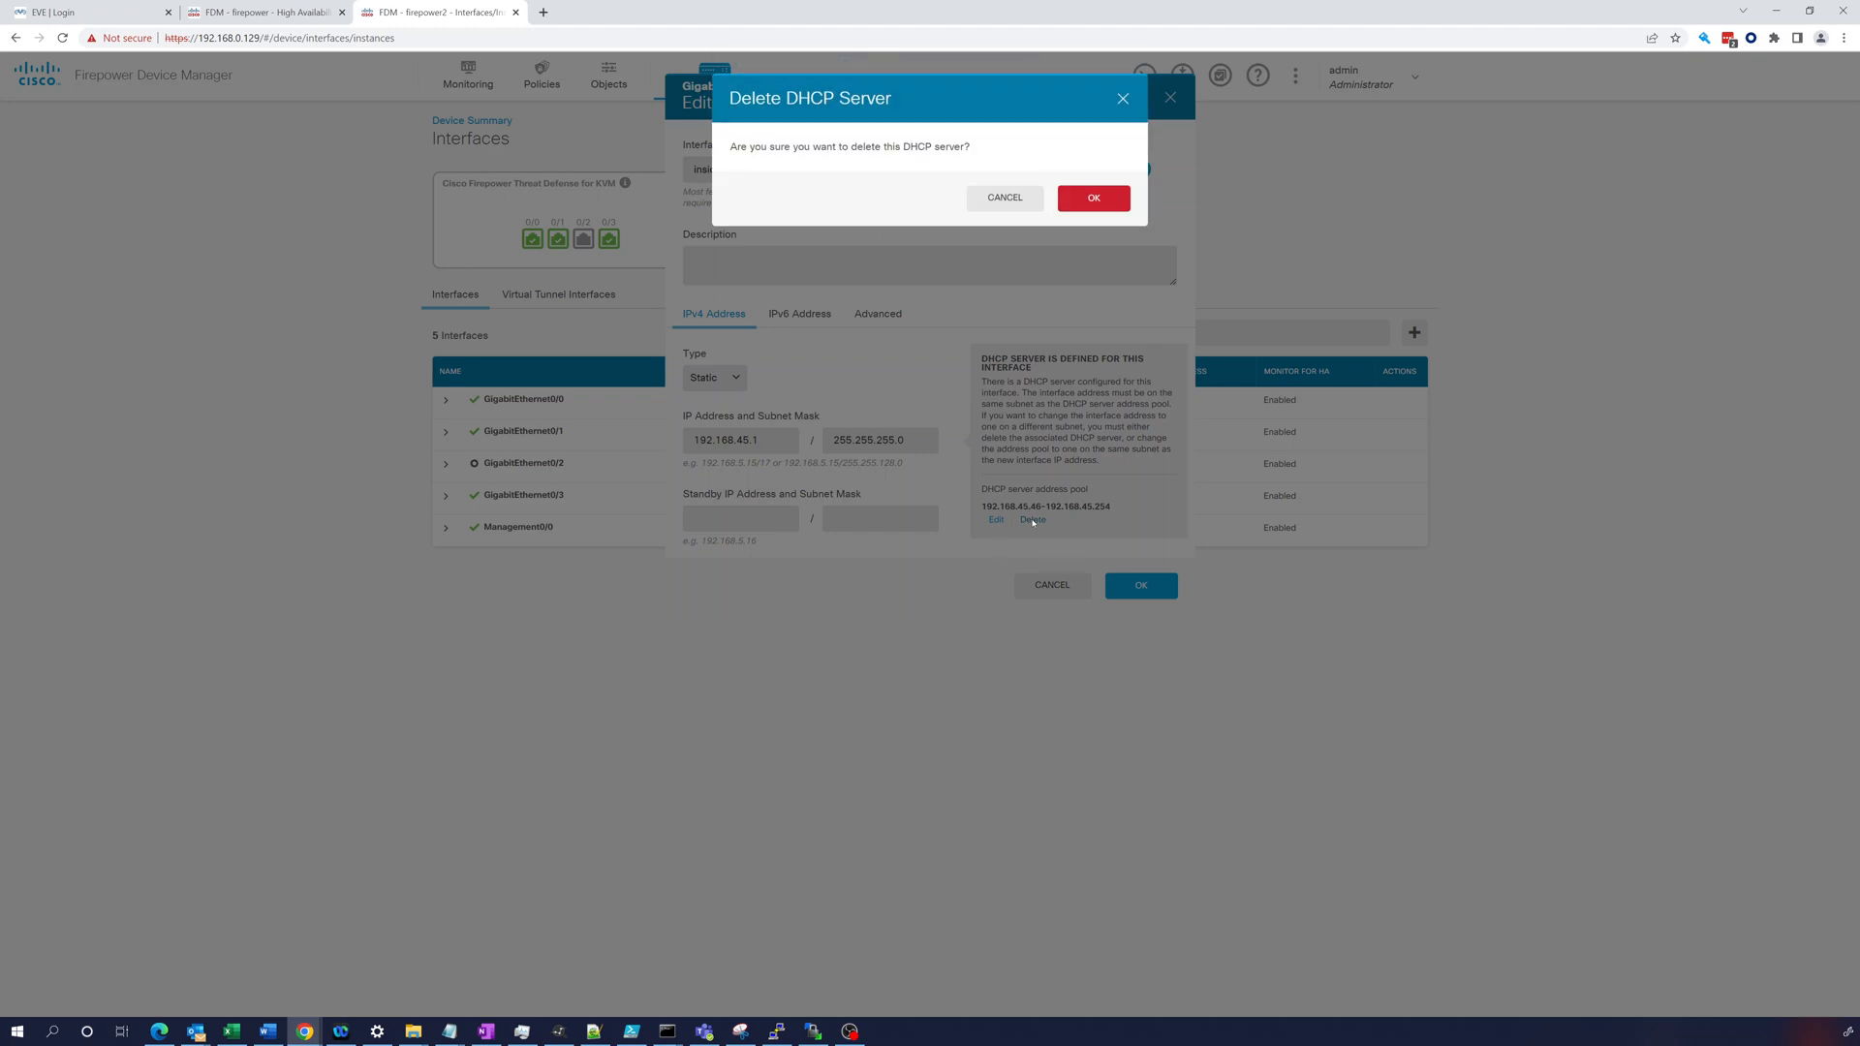
{"action": "left_click", "coordinate": [1093, 198]}
{"action": "left_click", "coordinate": [1141, 585]}
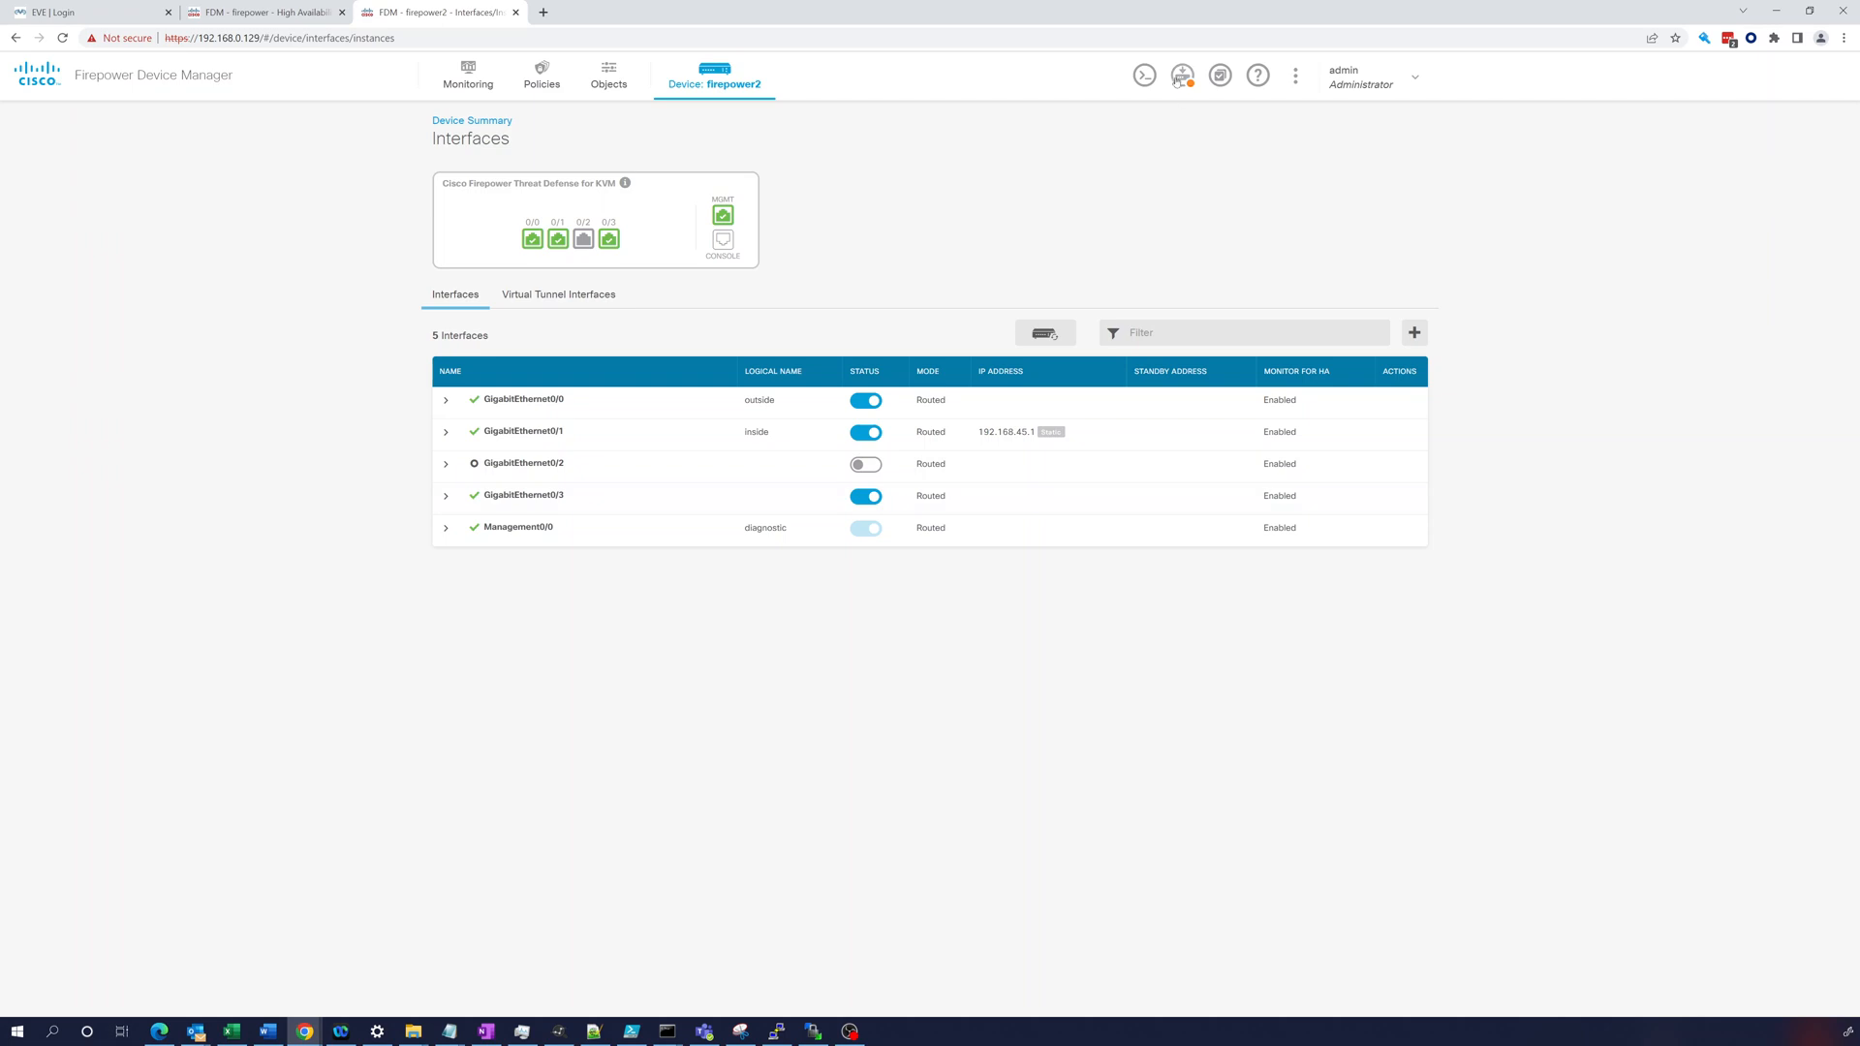
{"action": "left_click", "coordinate": [1183, 76]}
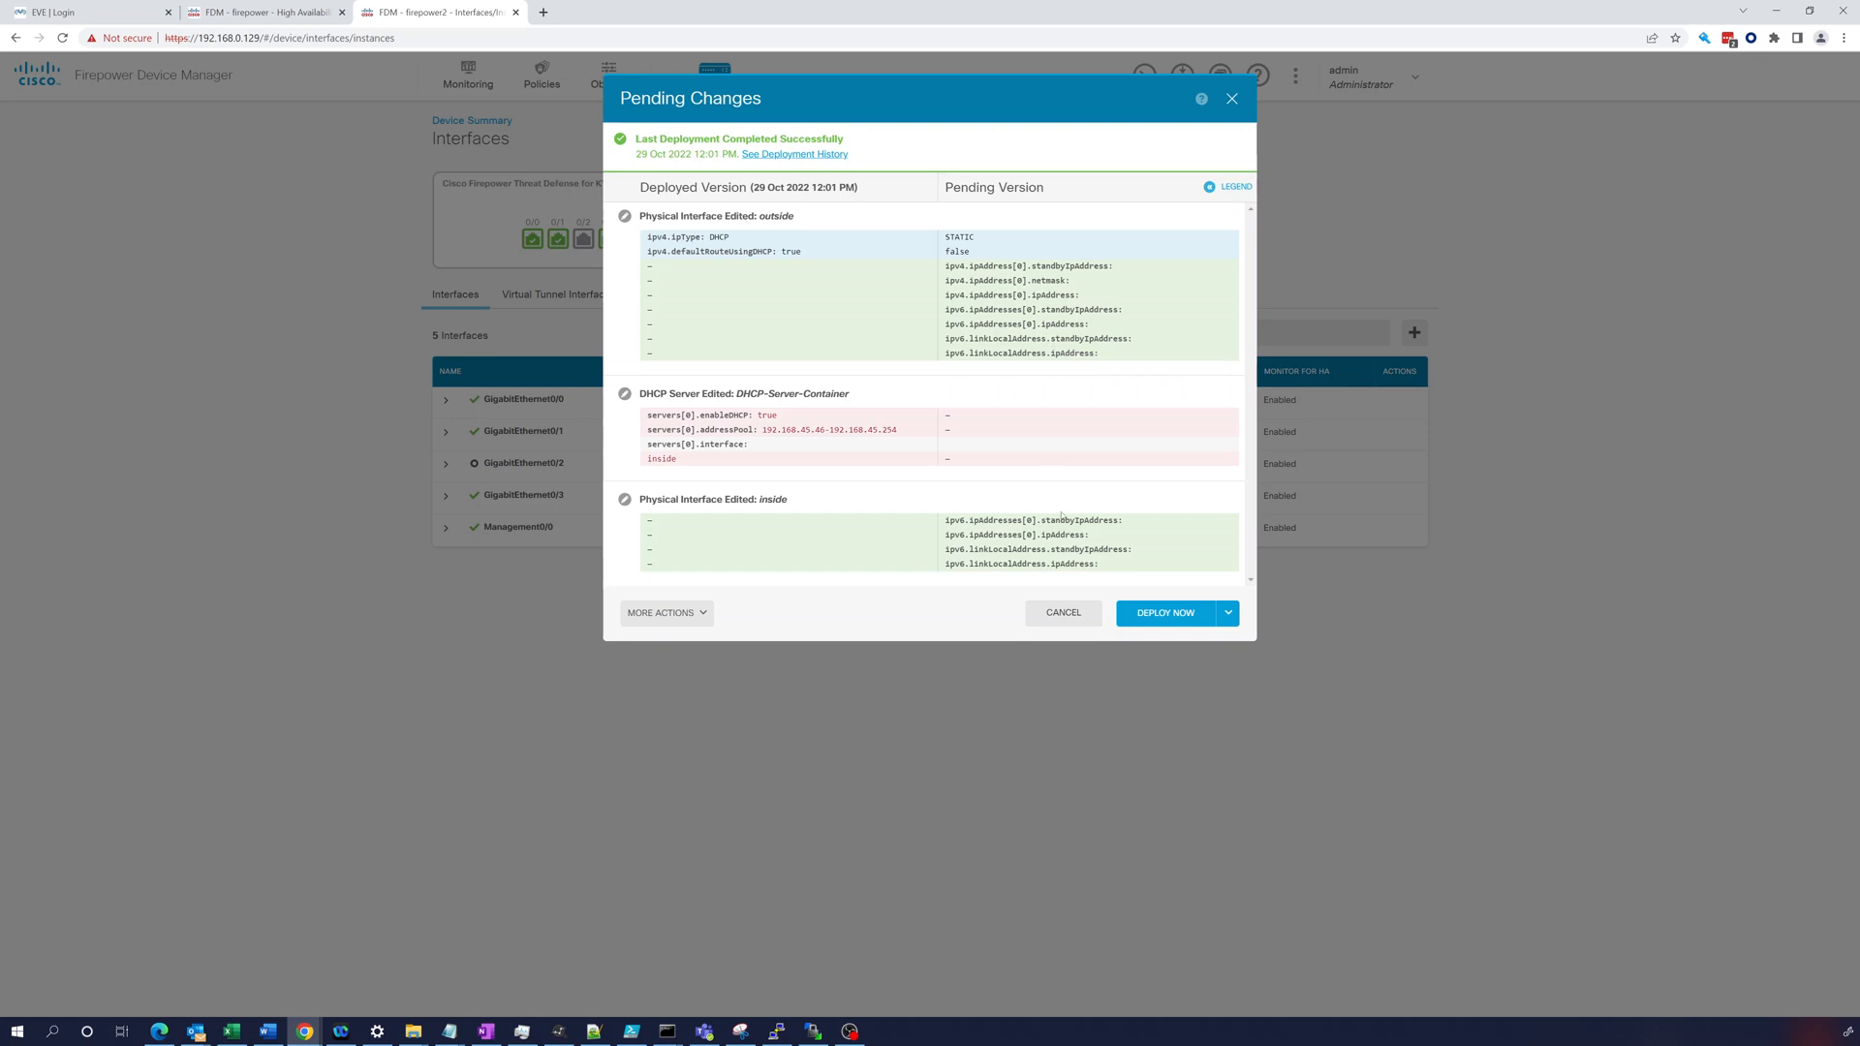
Deploy firepower2's changes and return to the primary firewall's HA success dialog
{"action": "left_click", "coordinate": [1164, 612]}
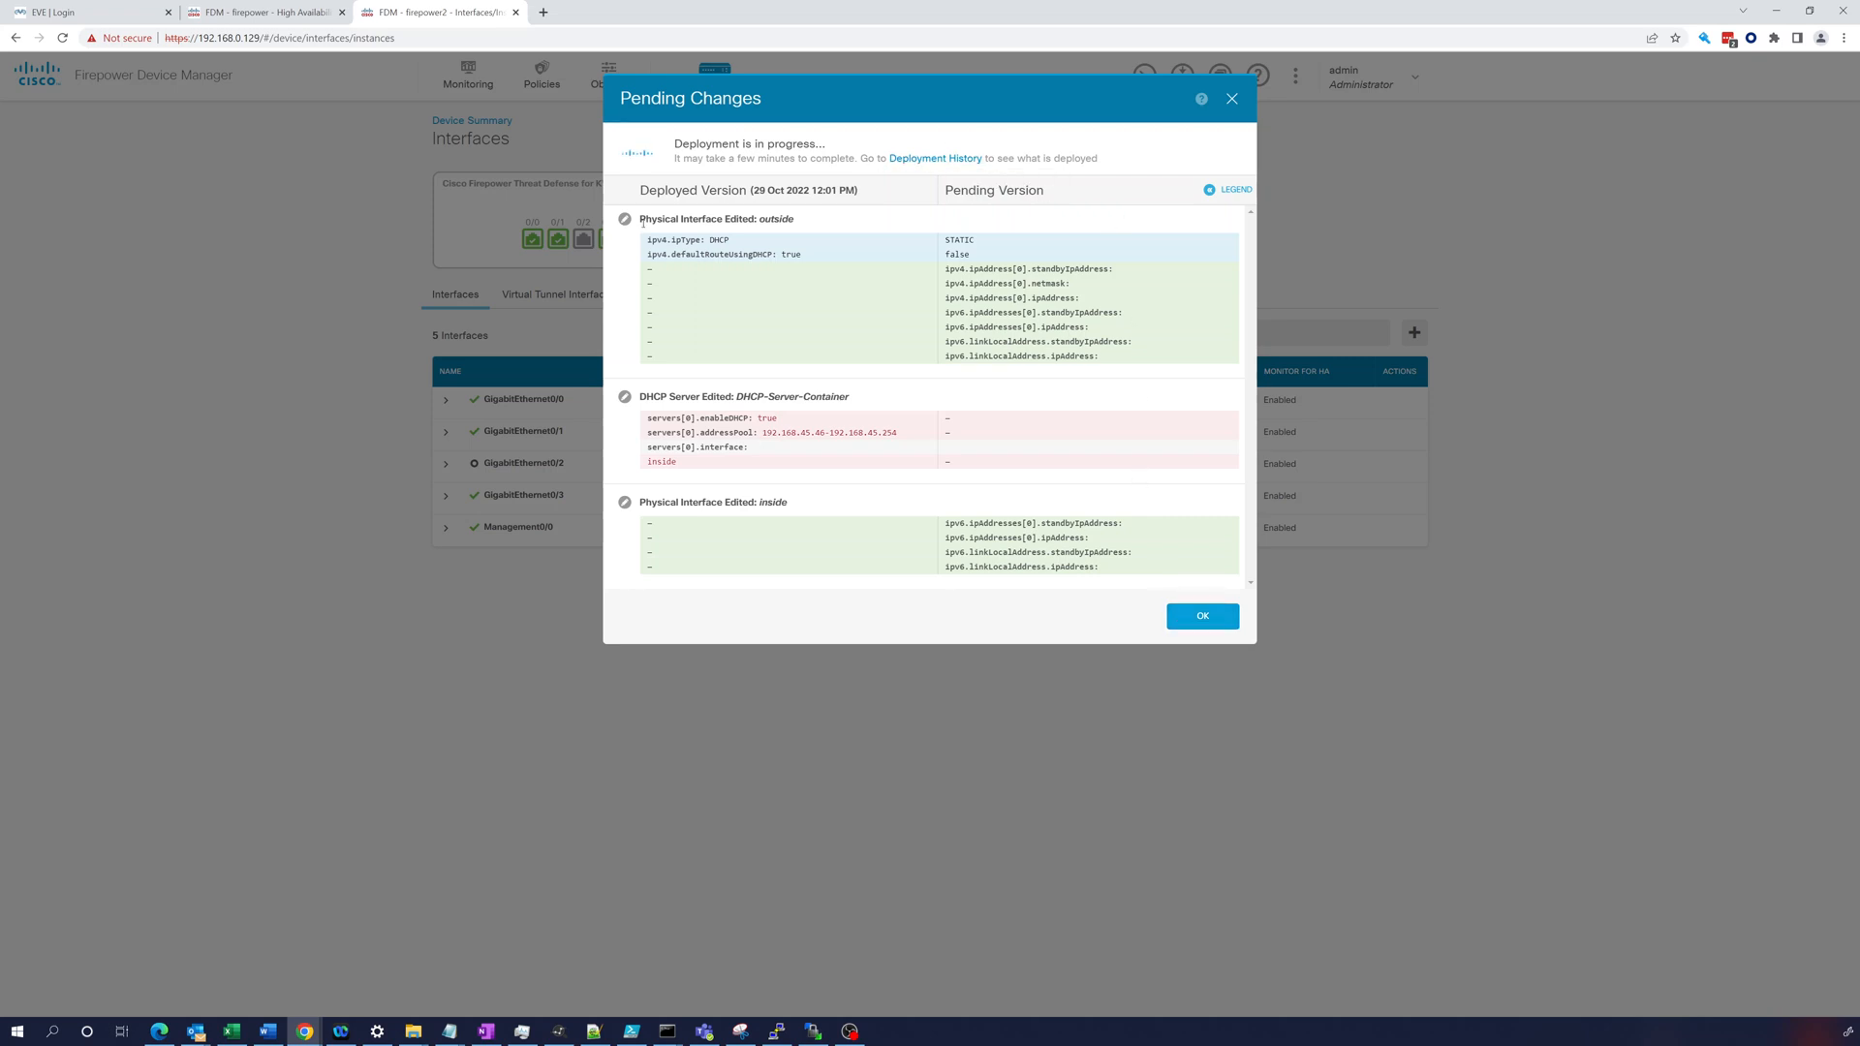
{"action": "left_click", "coordinate": [221, 14]}
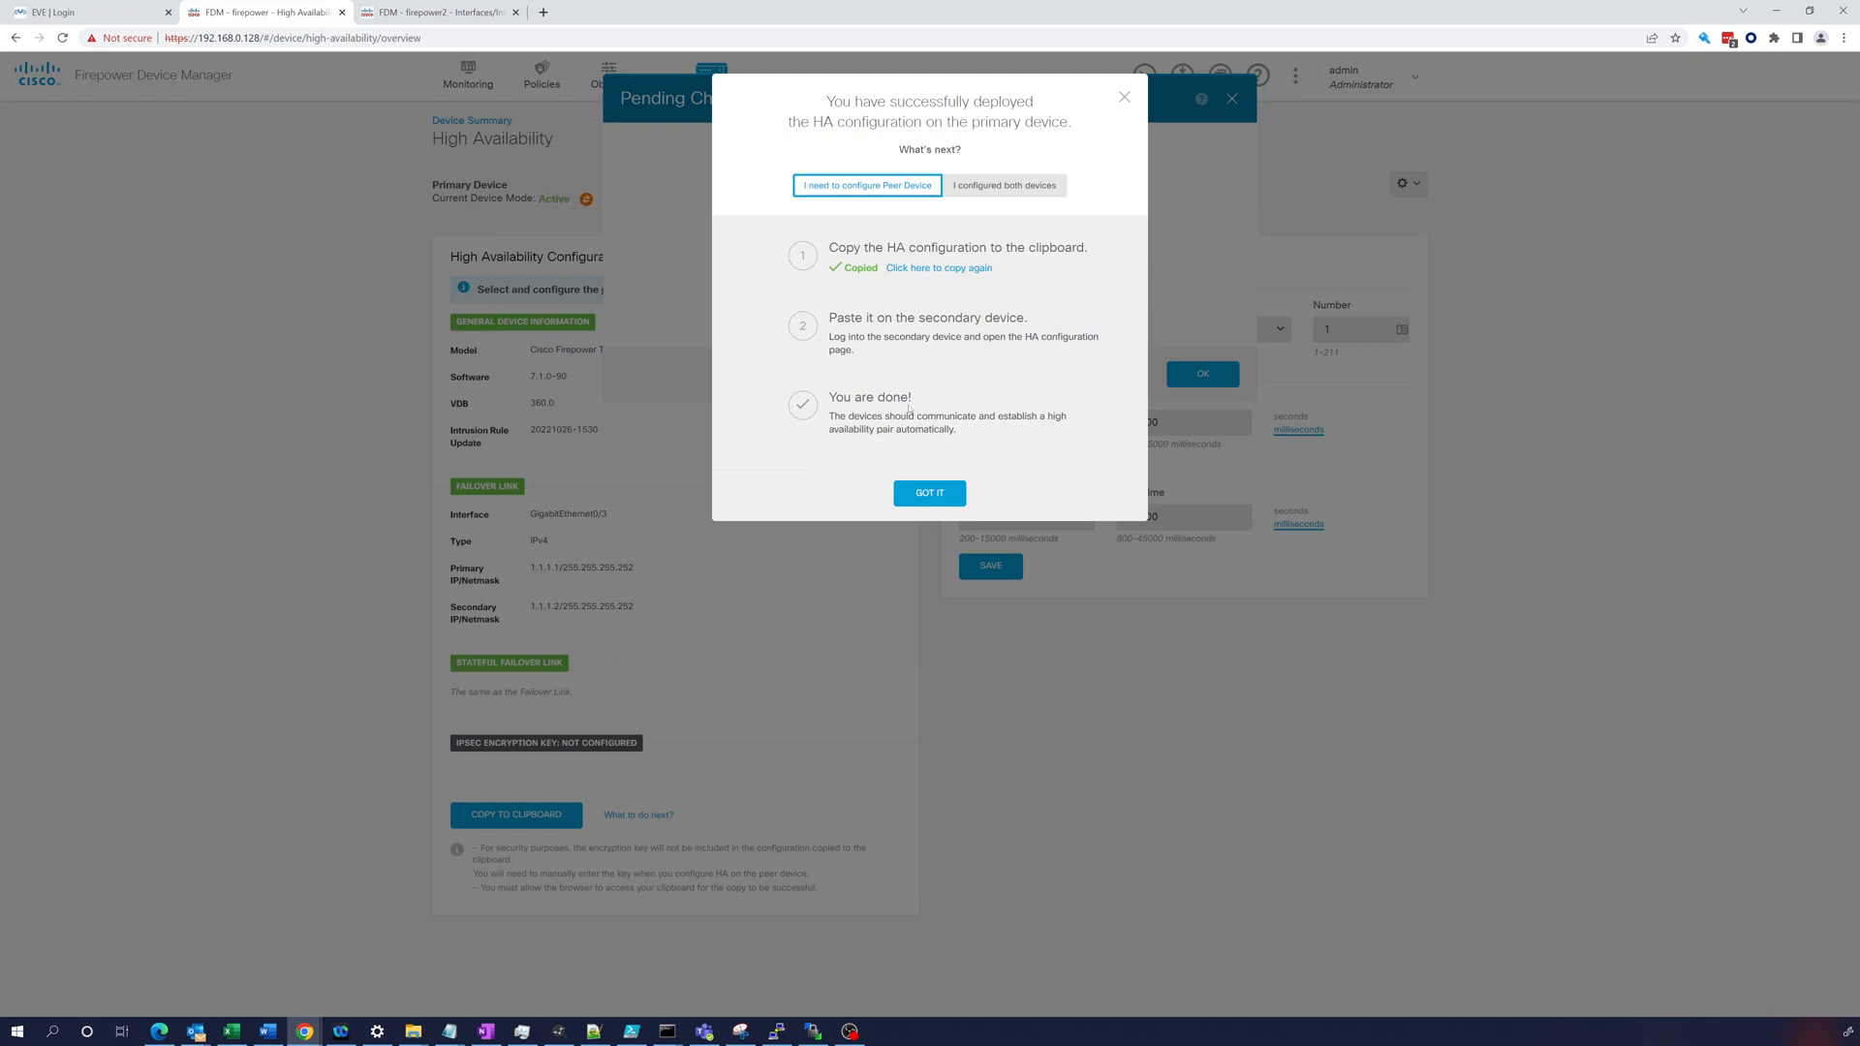
Dismiss the deployment success and empty Pending Changes notices on the primary device
{"action": "left_click", "coordinate": [930, 494]}
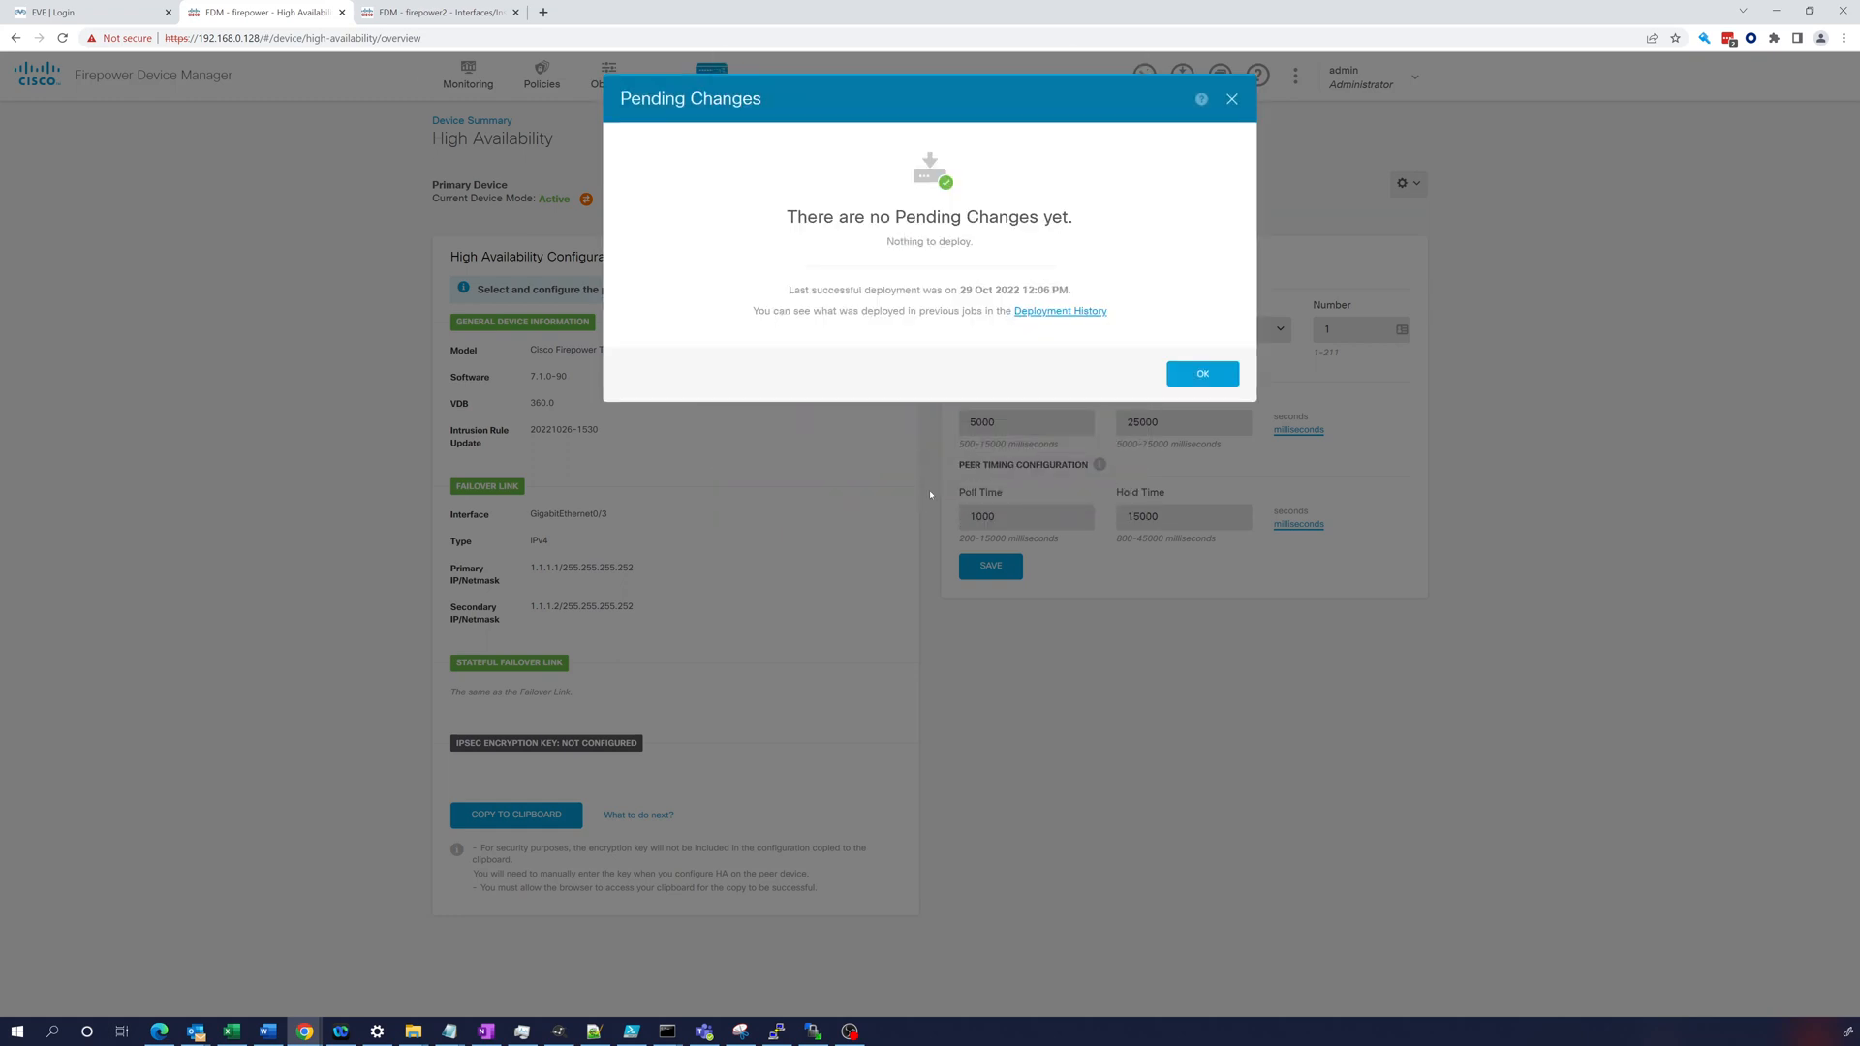
{"action": "left_click", "coordinate": [1202, 374]}
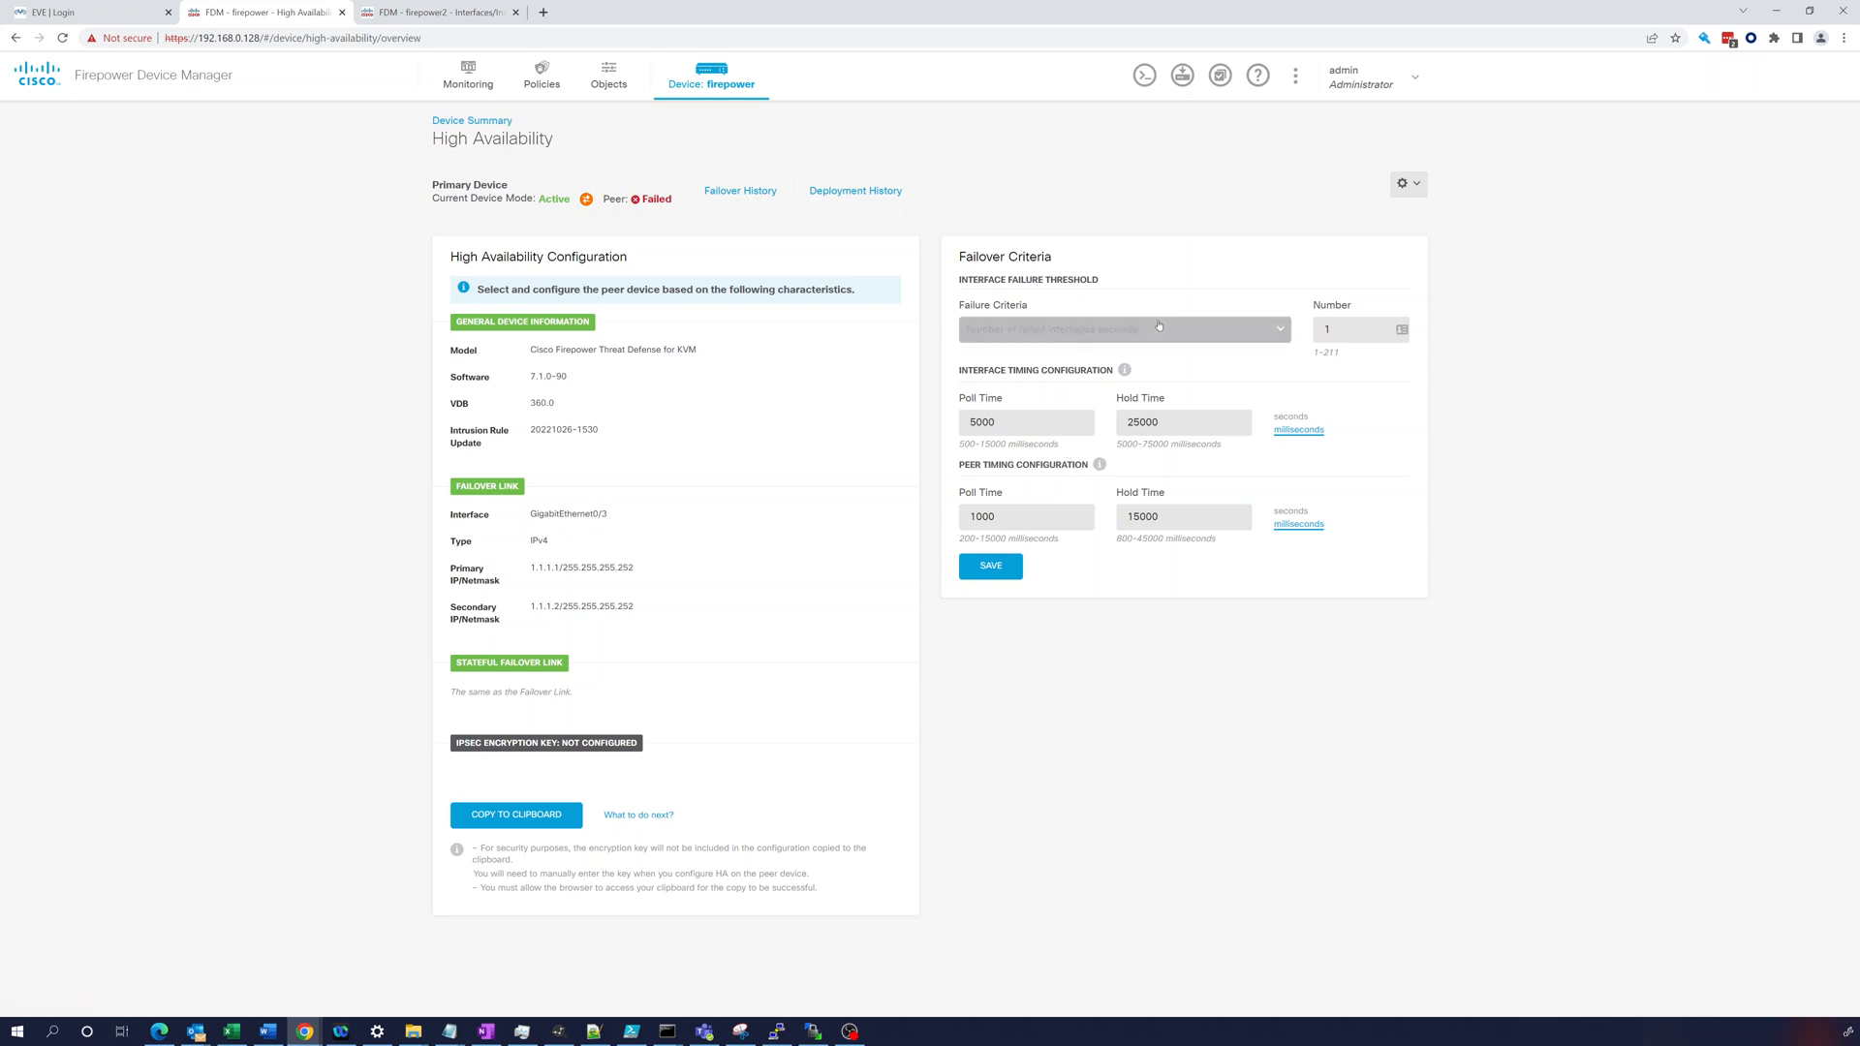
{"action": "left_click", "coordinate": [1281, 330]}
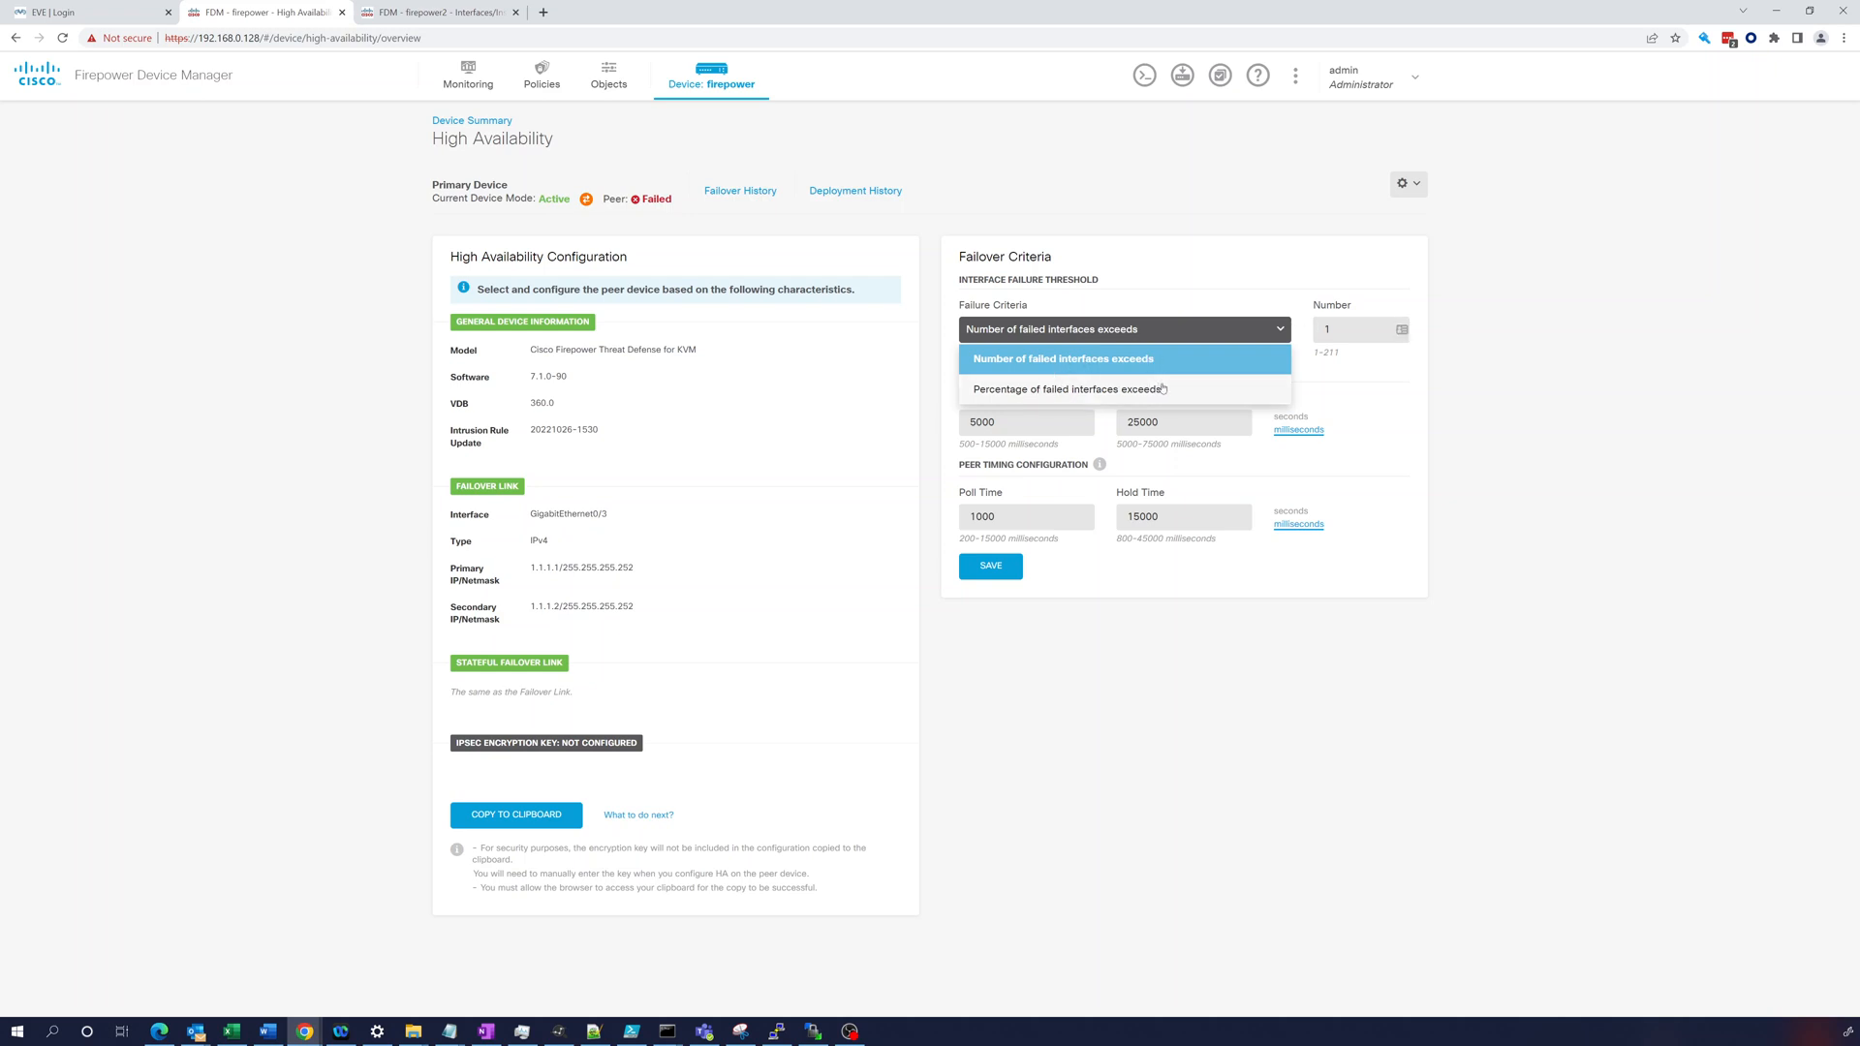
{"action": "left_click", "coordinate": [1205, 282]}
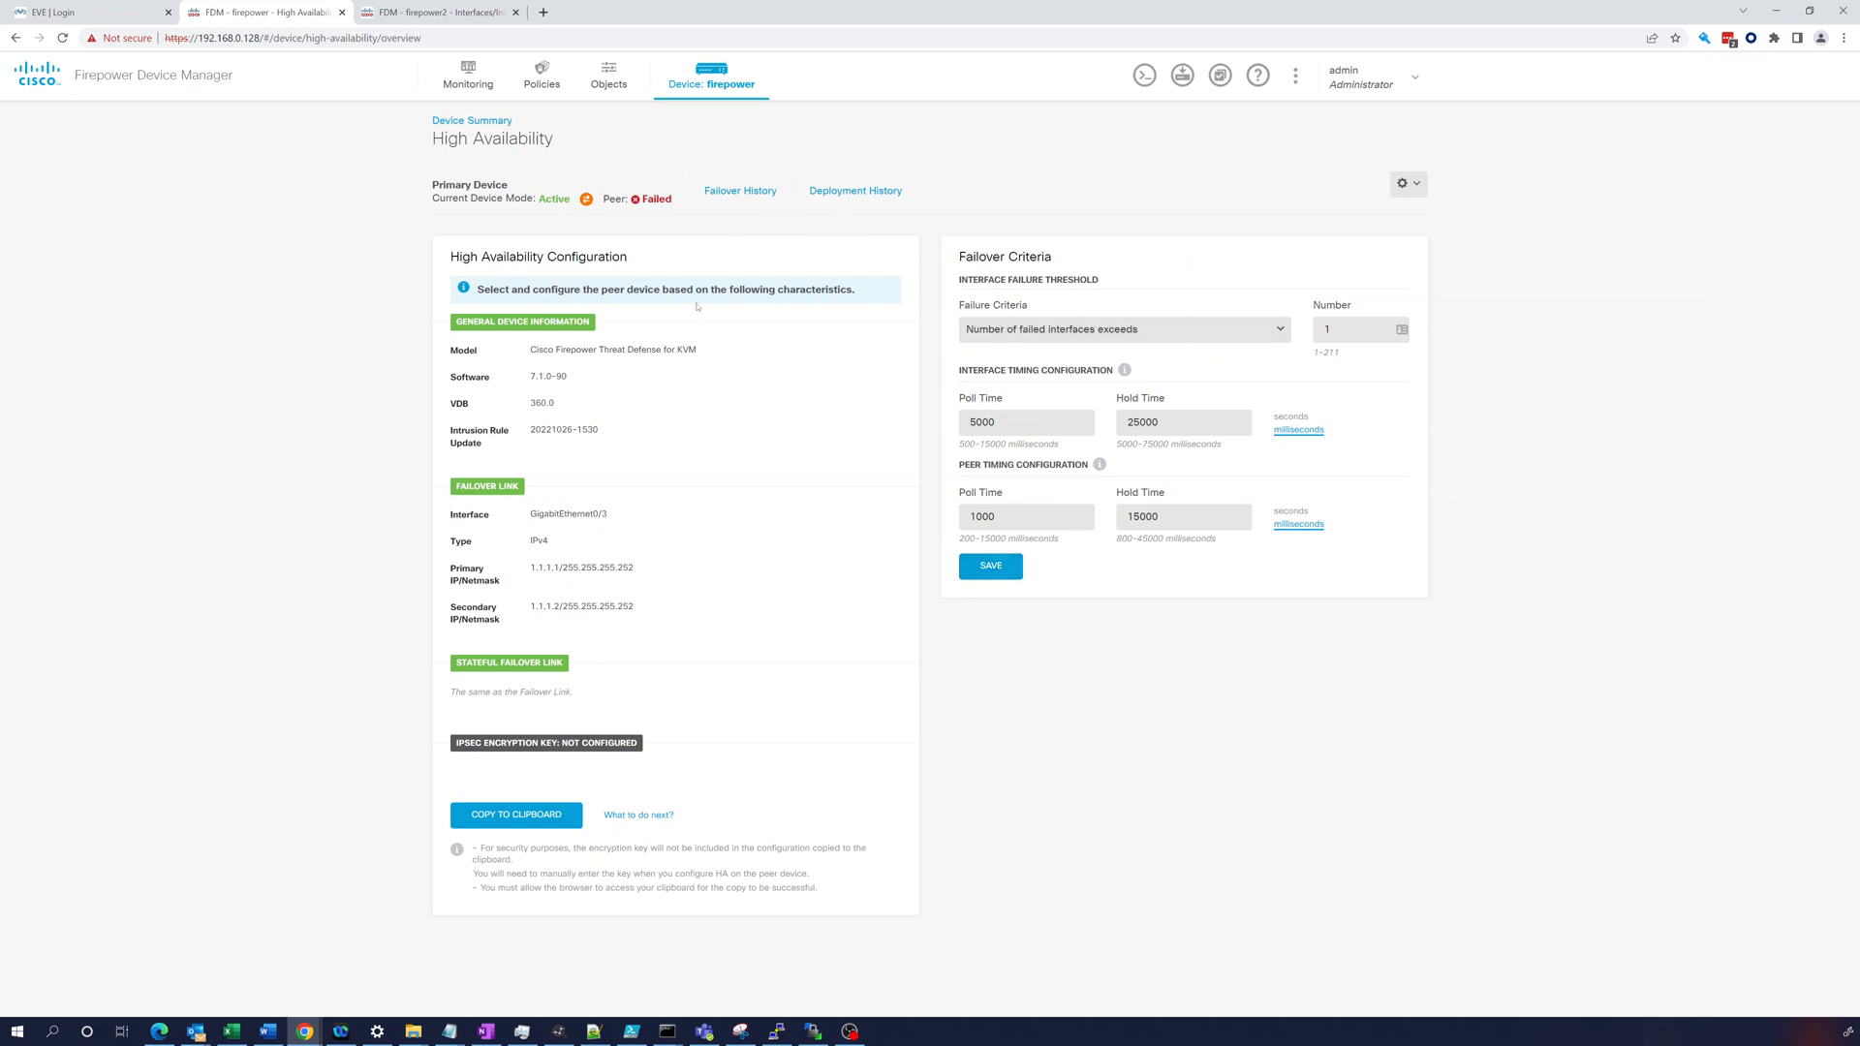
Review the primary's HA overview, then switch to firepower2 and show its device summary
{"action": "left_click", "coordinate": [471, 120]}
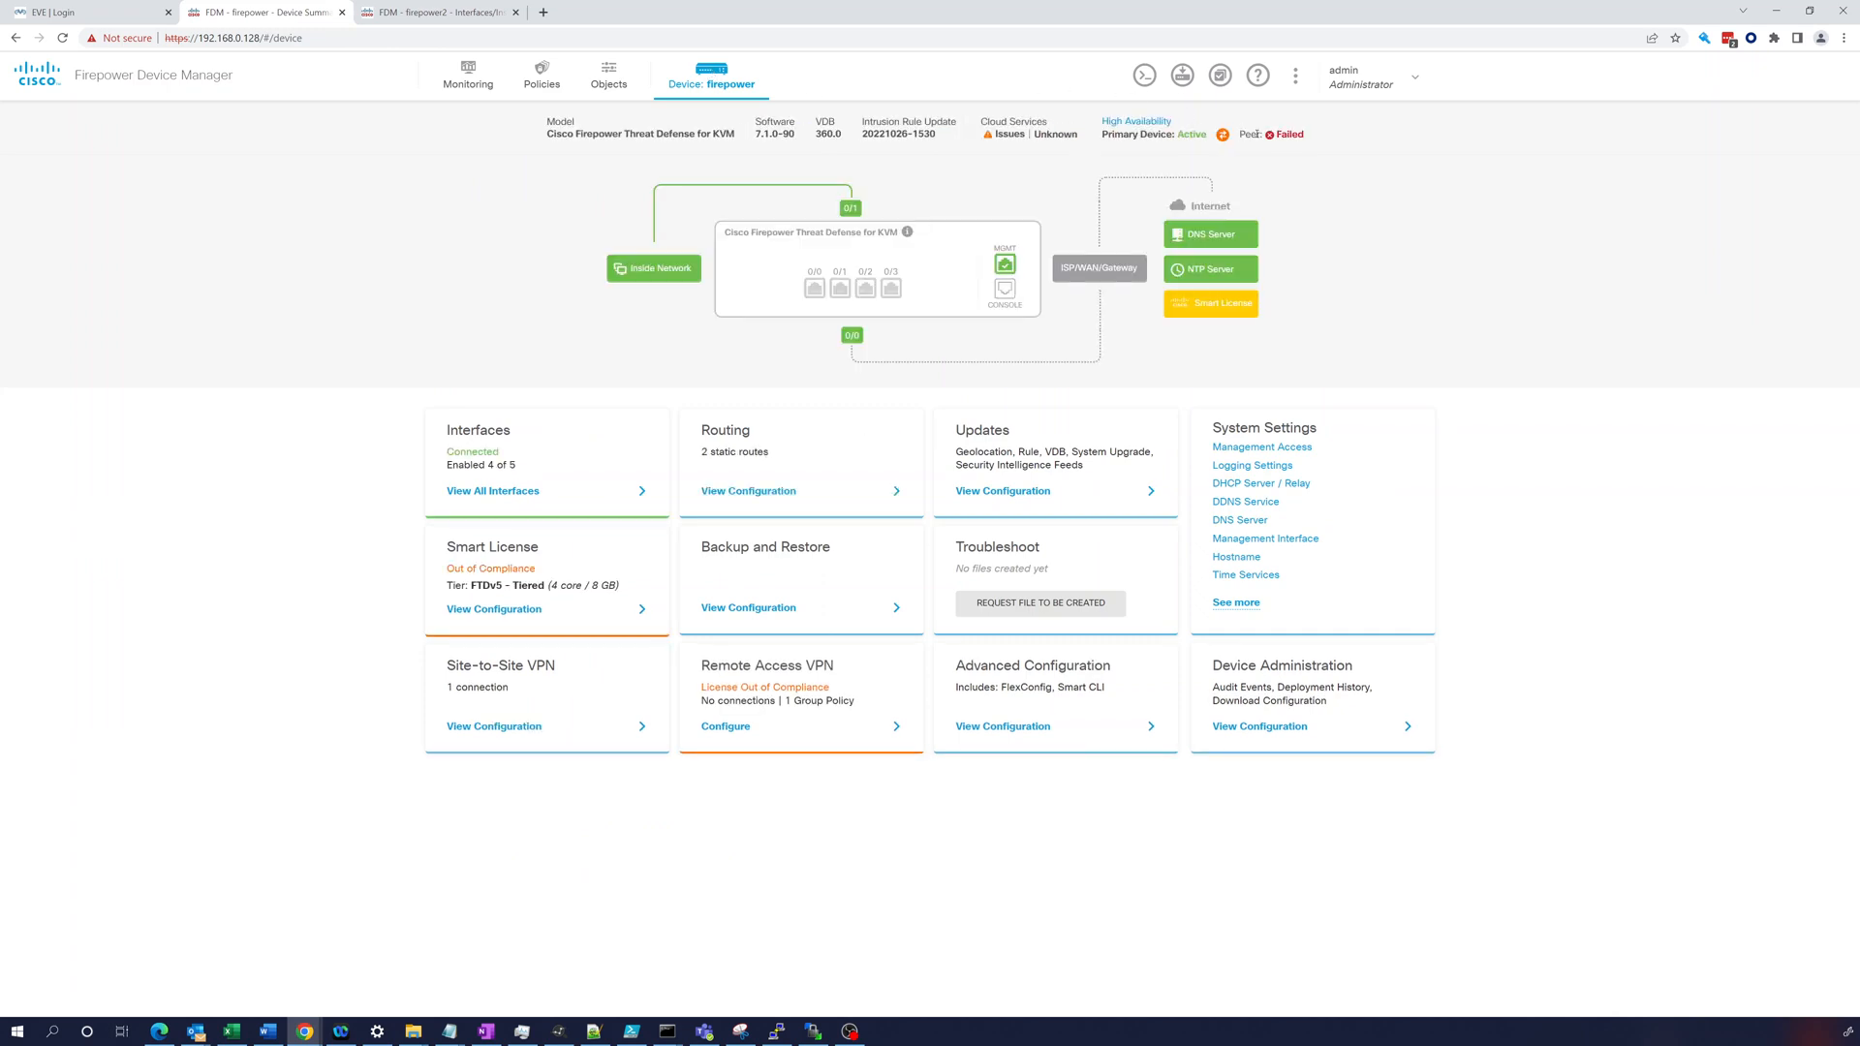
{"action": "left_click", "coordinate": [1148, 123]}
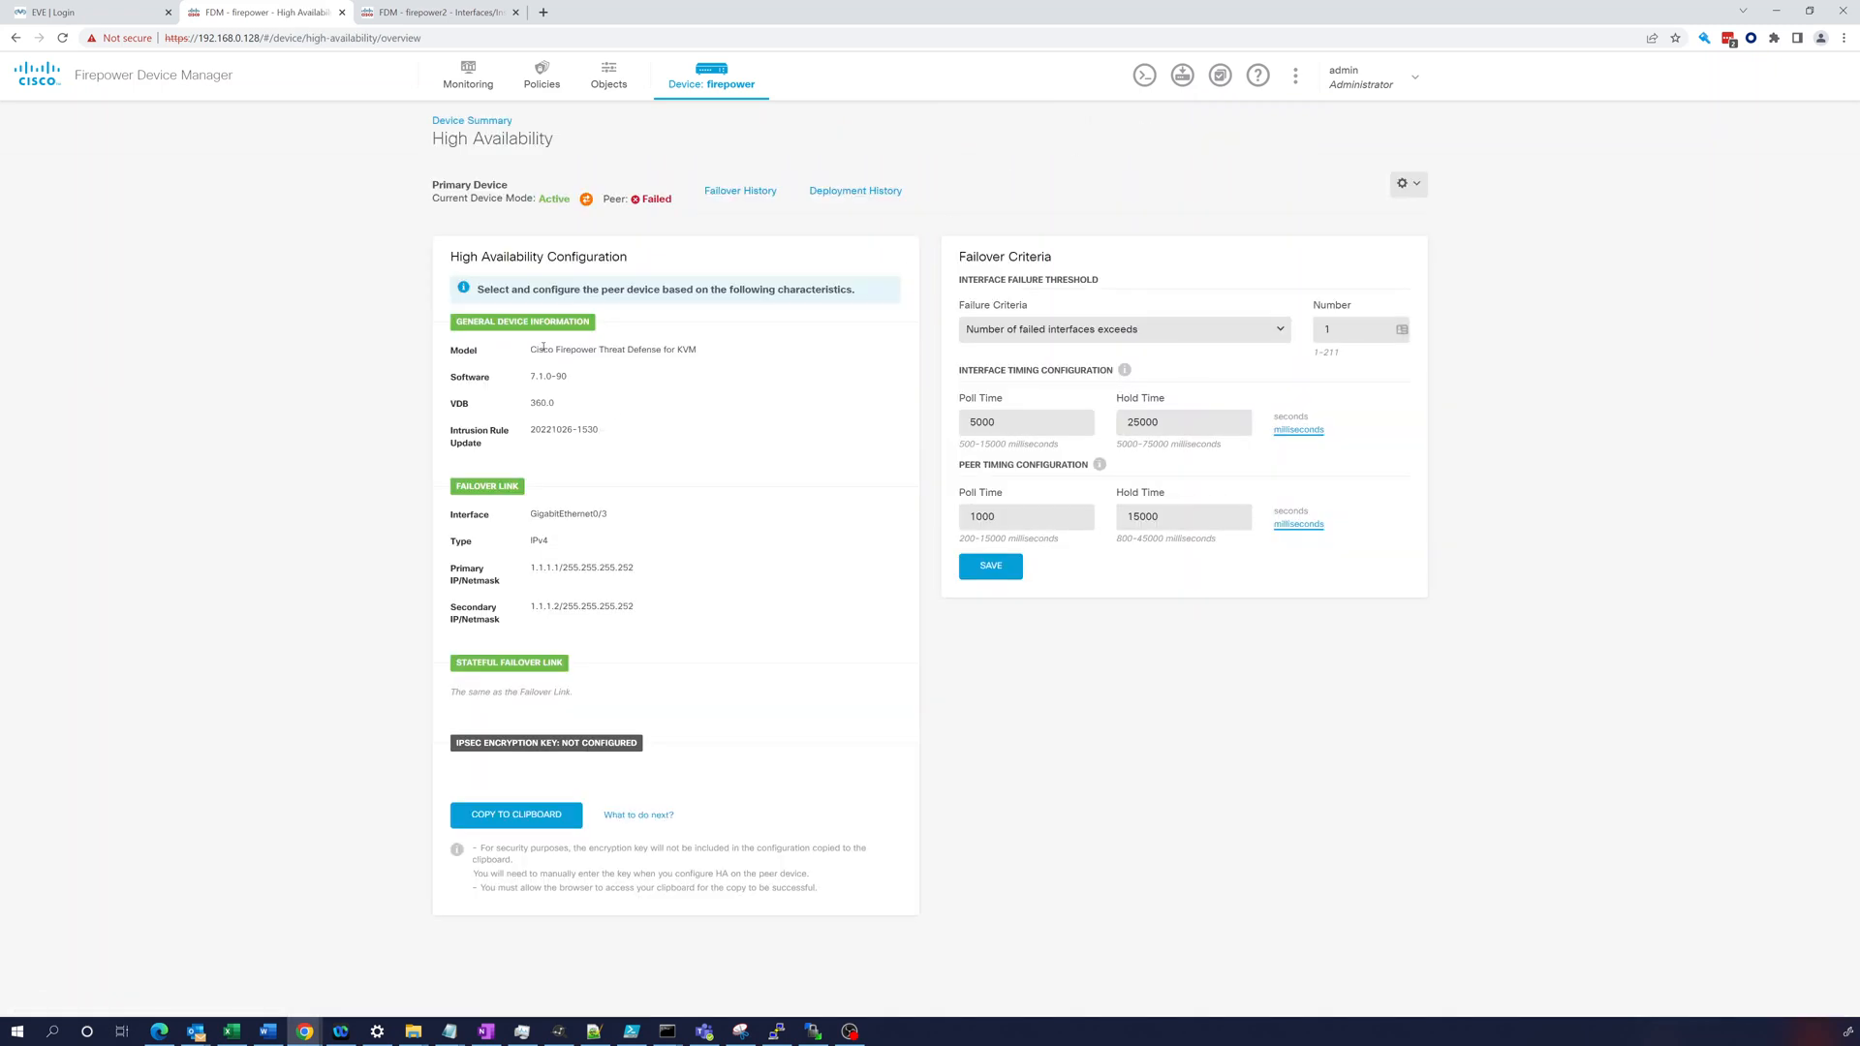
{"action": "left_click", "coordinate": [437, 12]}
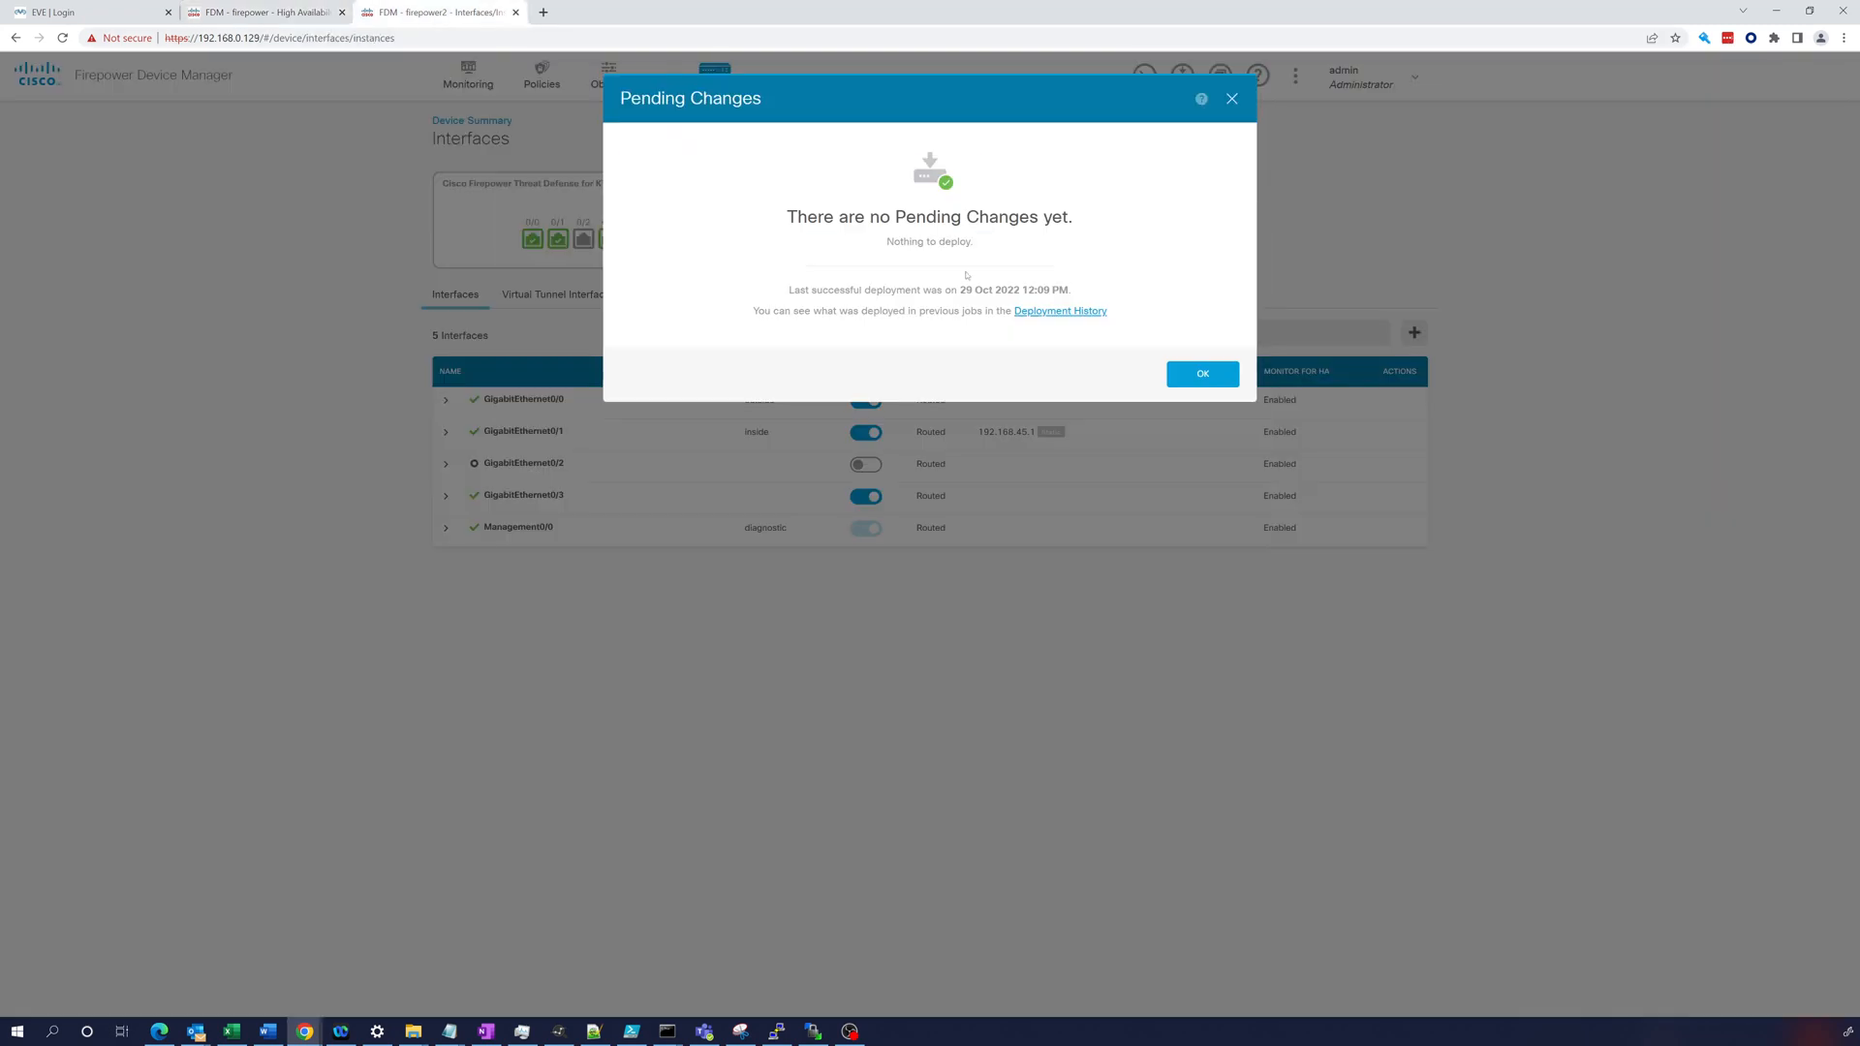
{"action": "left_click", "coordinate": [1231, 99]}
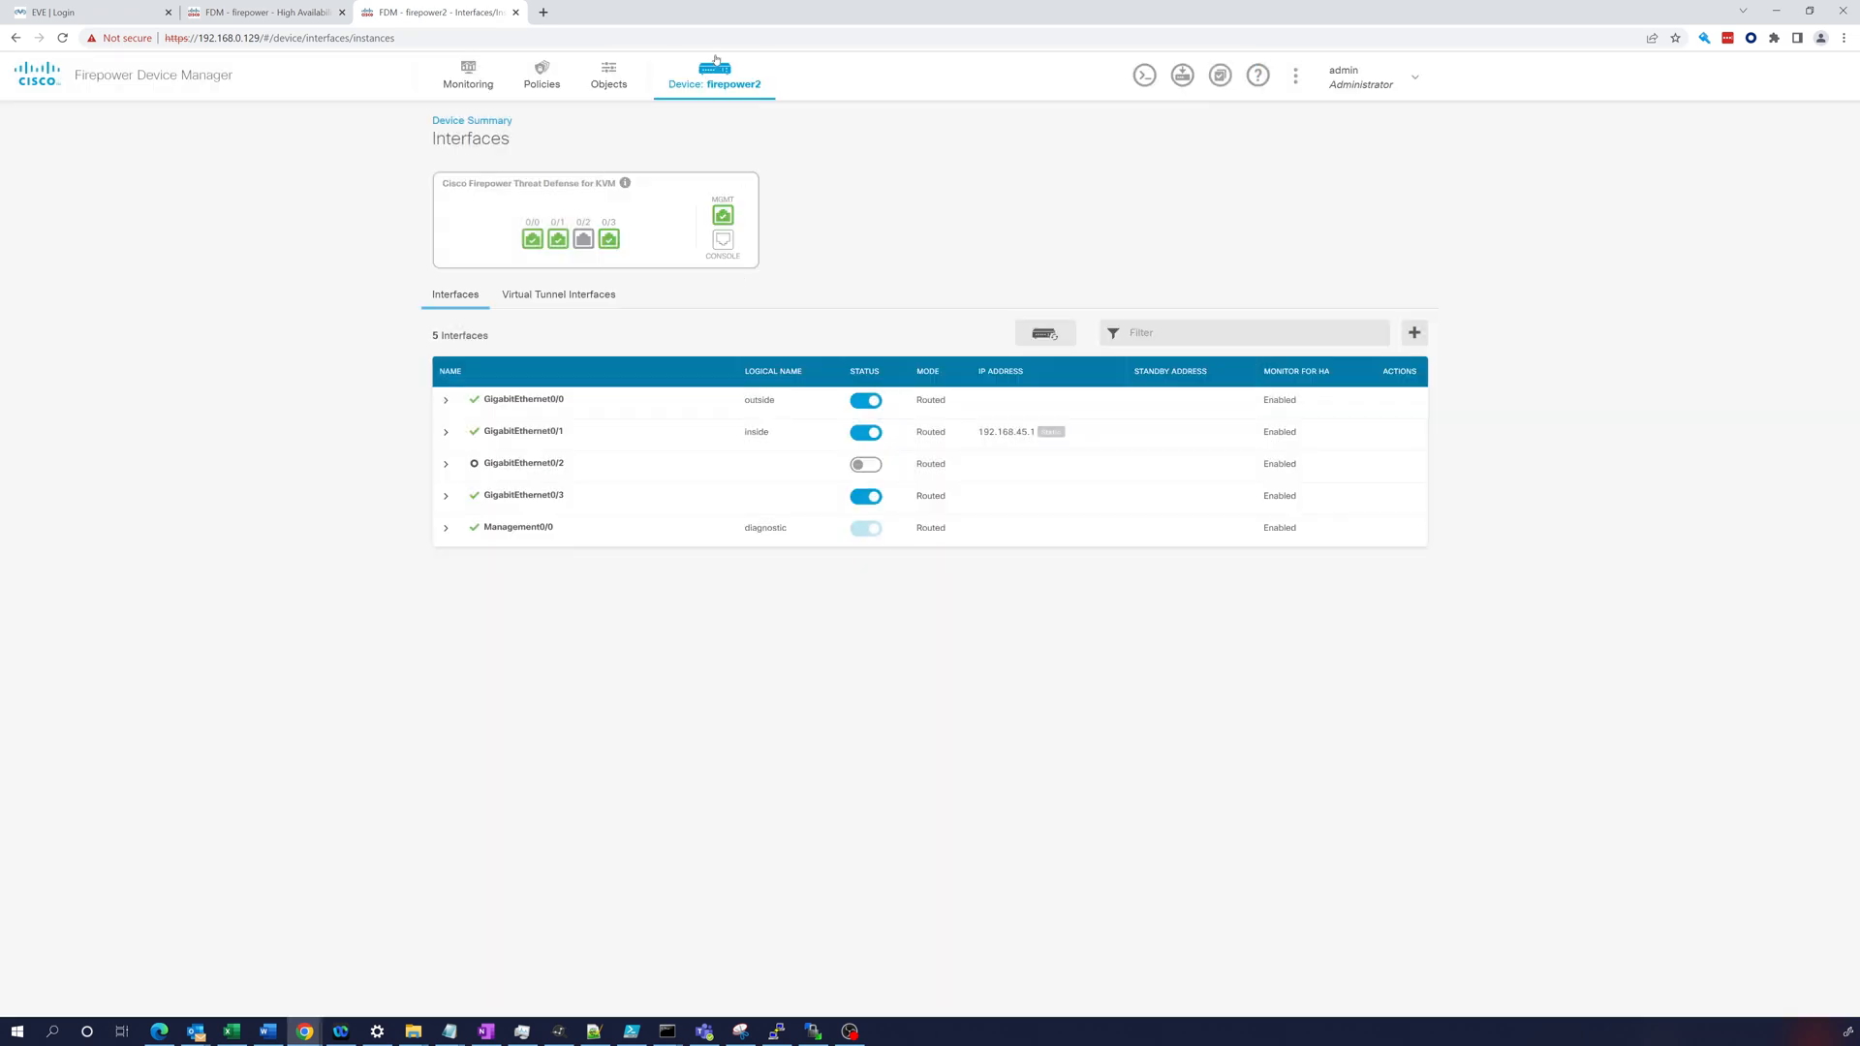
{"action": "left_click", "coordinate": [714, 68]}
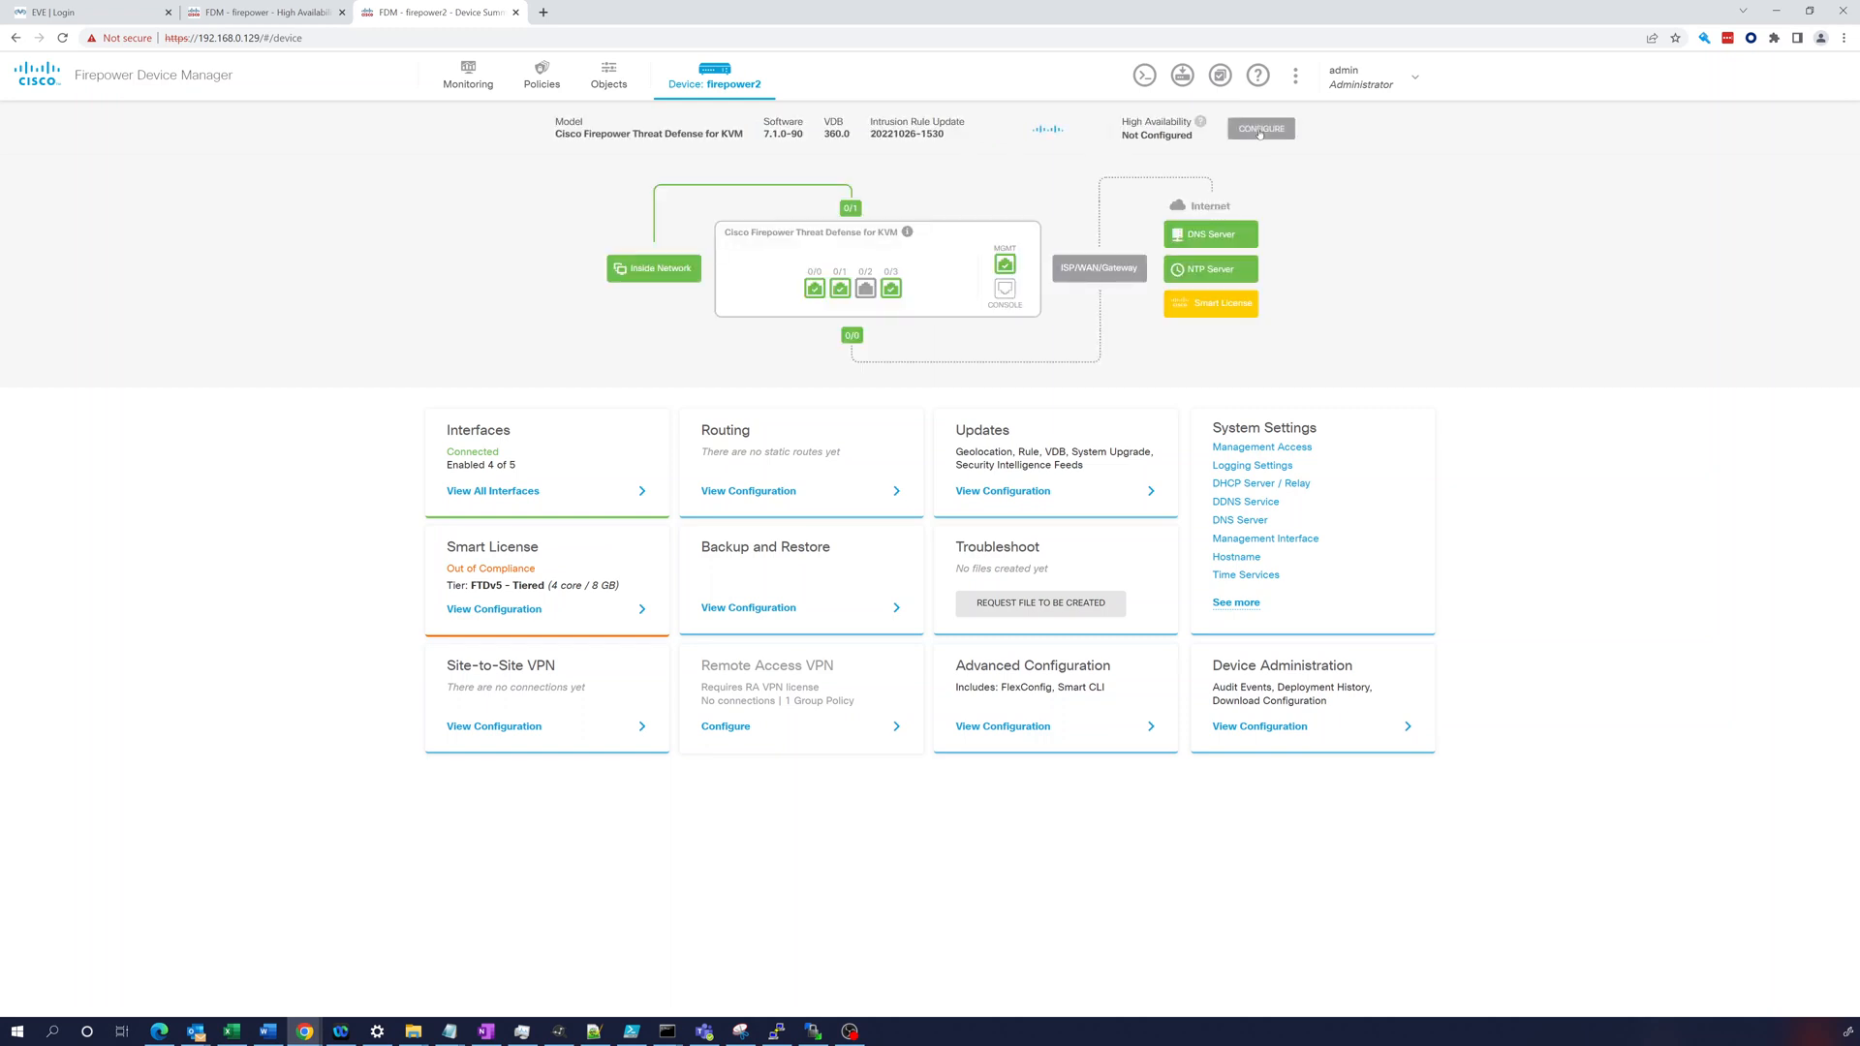
Configure HA on firepower2 as the Secondary Device with failover link GigabitEthernet0/3
{"action": "left_click", "coordinate": [1260, 128]}
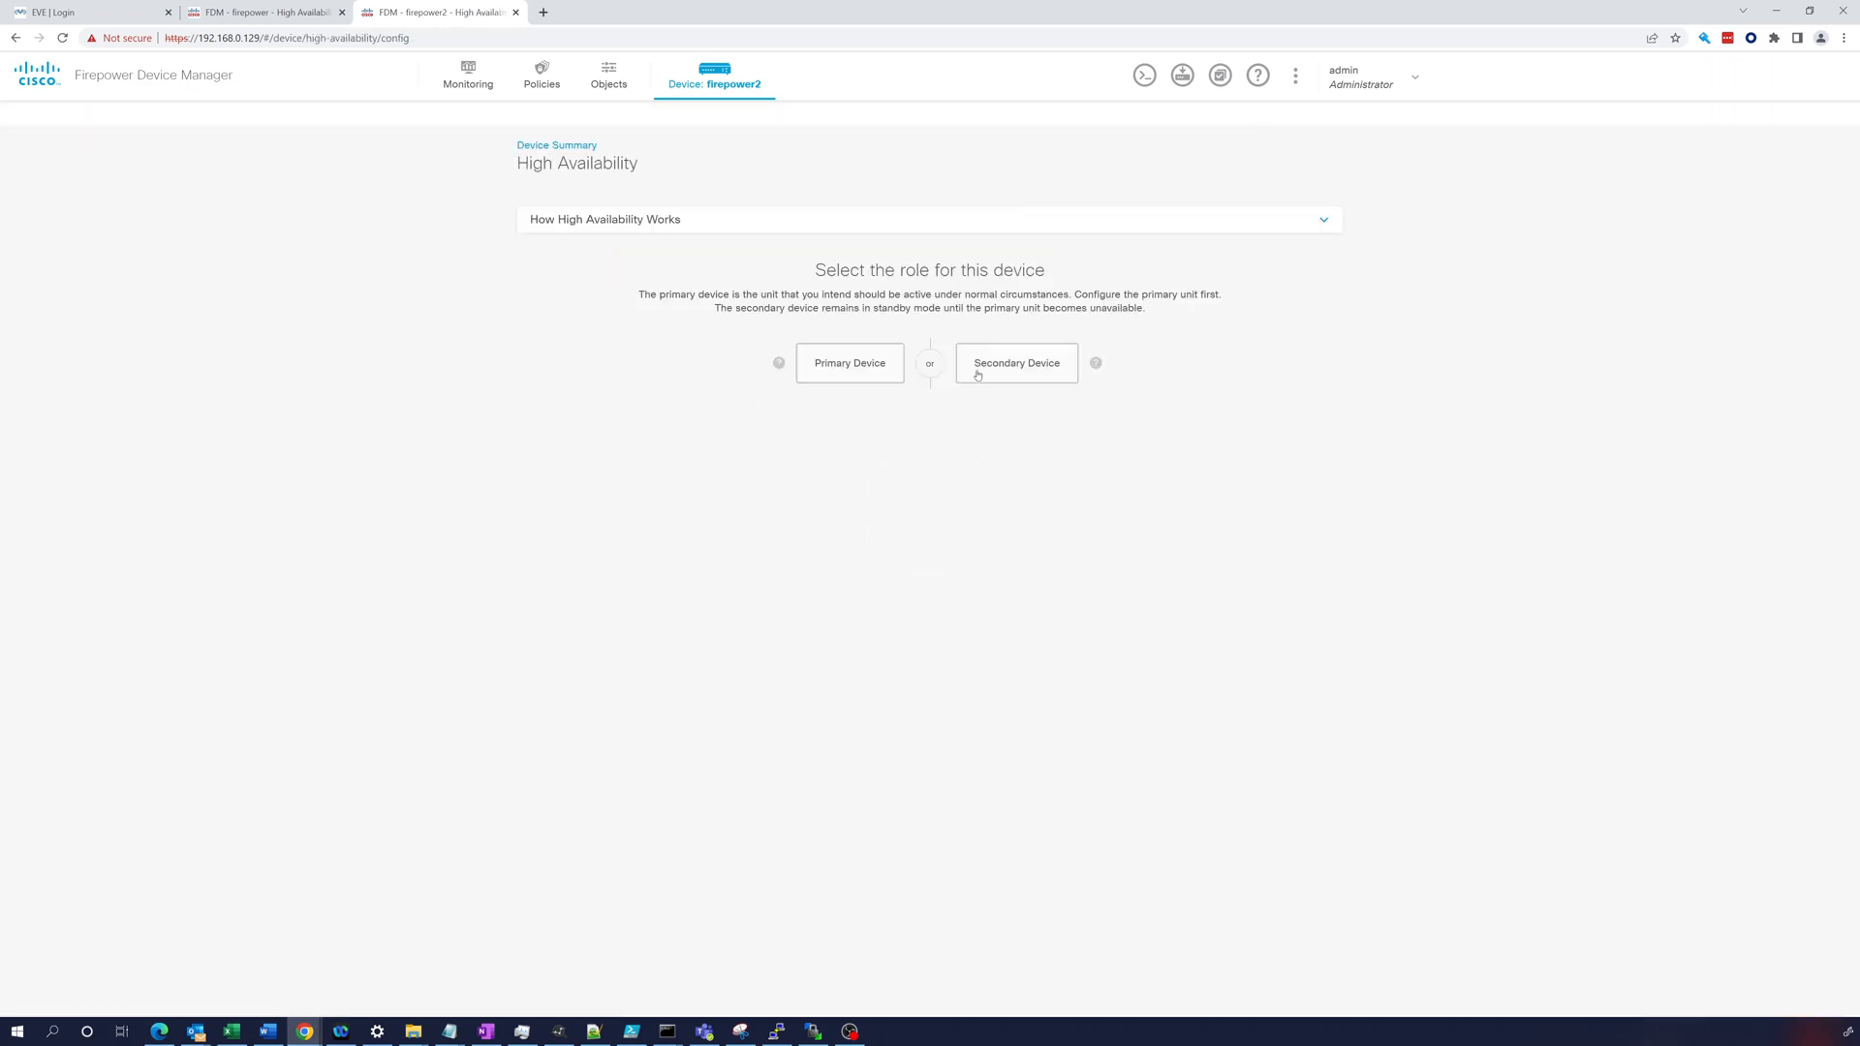
{"action": "left_click", "coordinate": [1017, 361]}
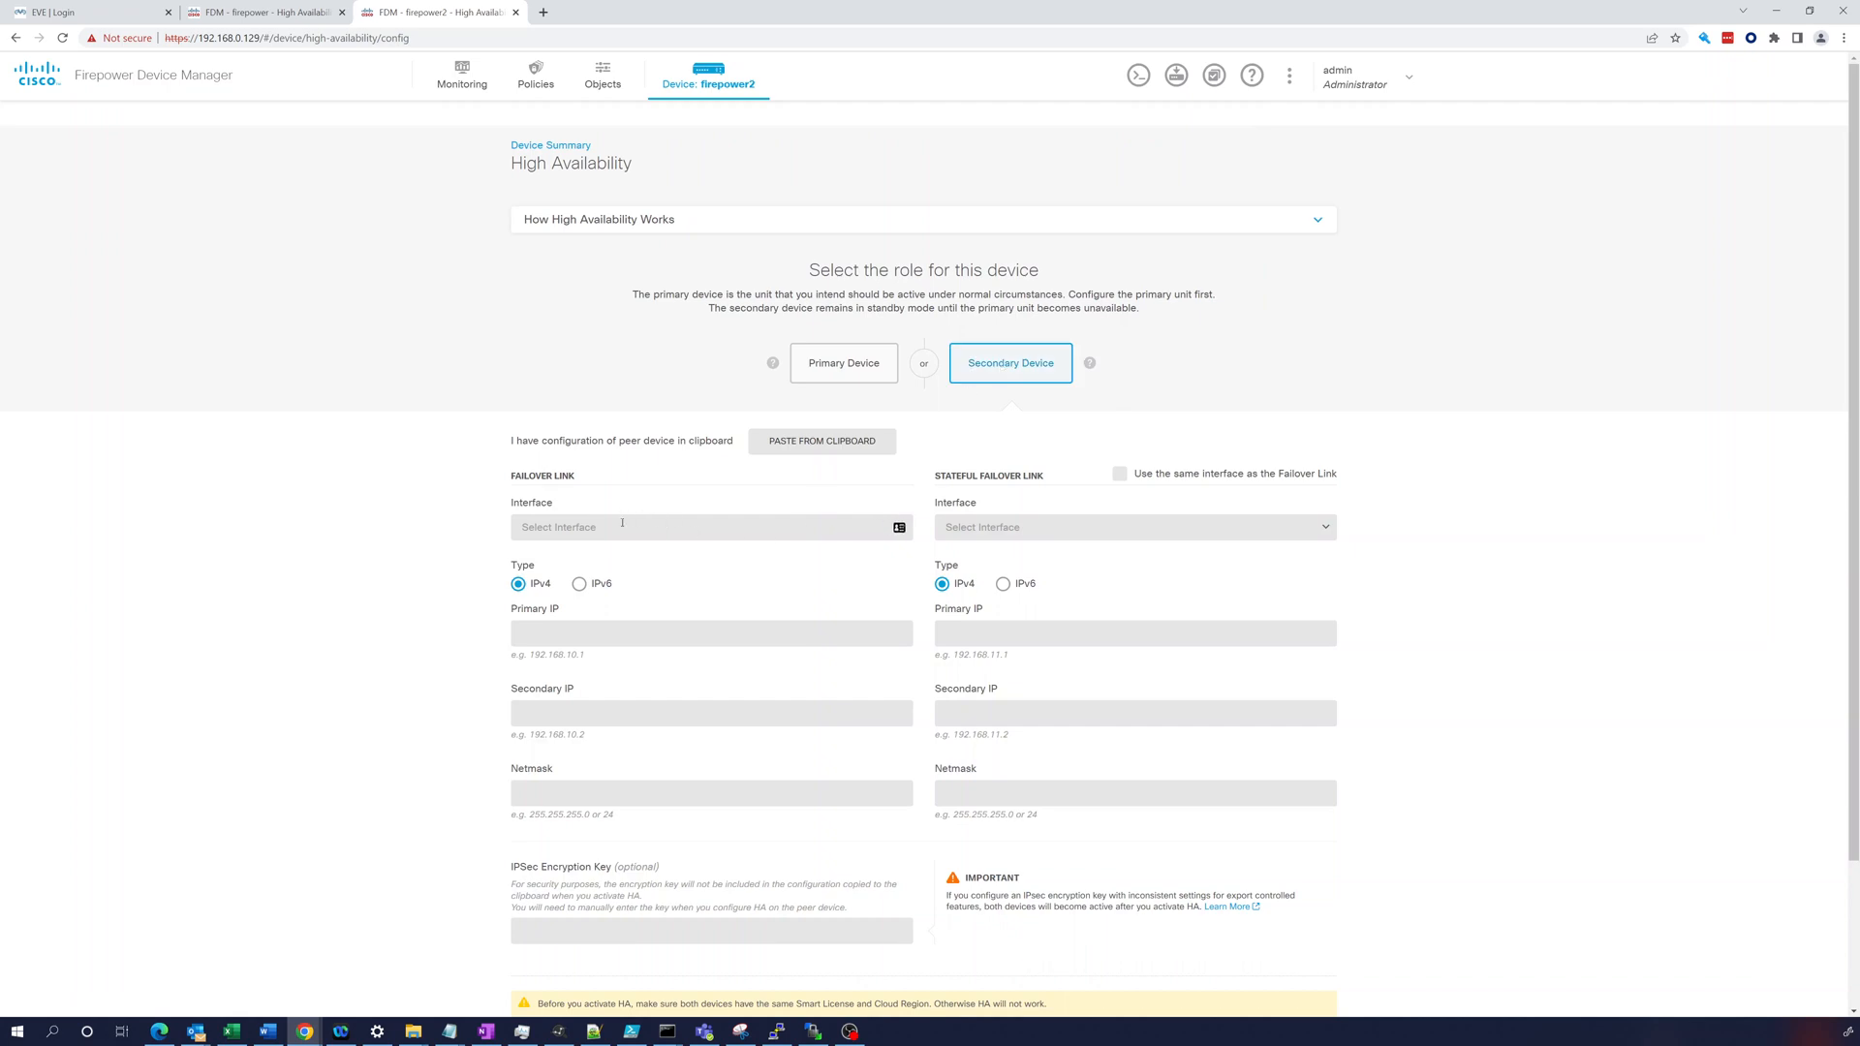
{"action": "left_click", "coordinate": [898, 526]}
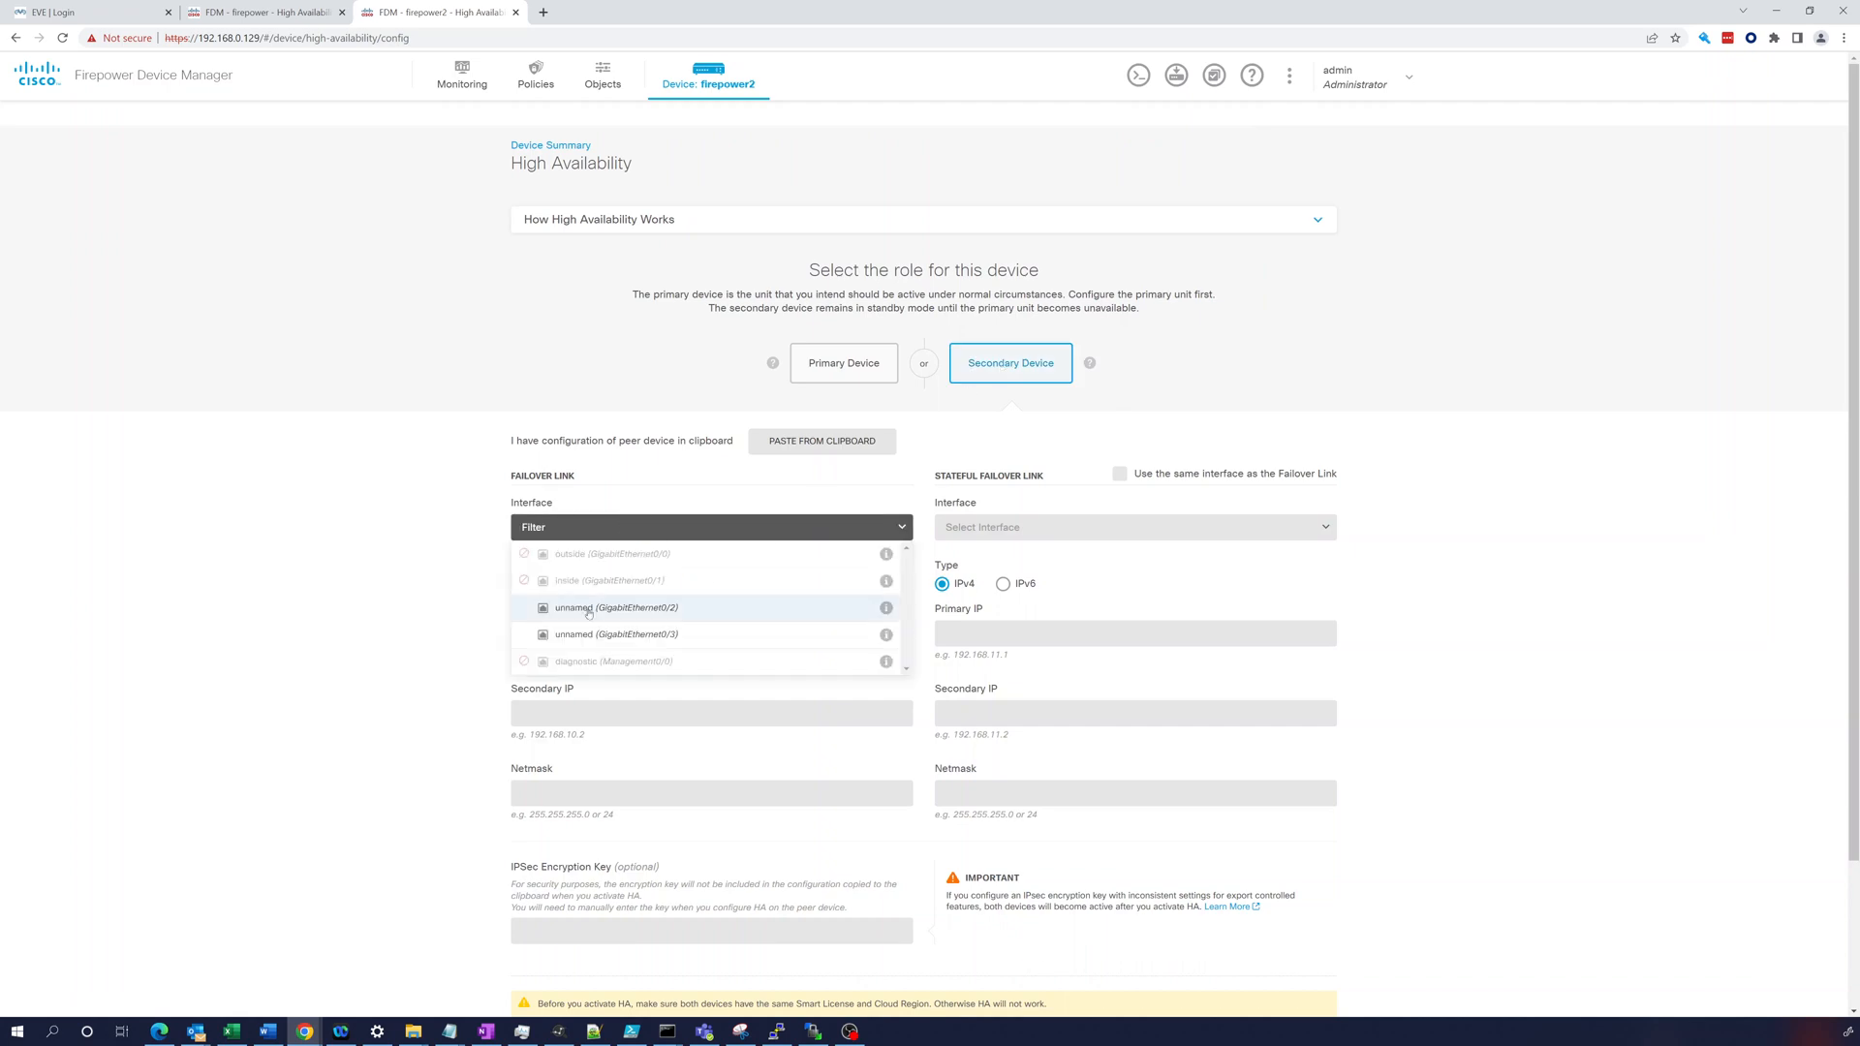
{"action": "left_click", "coordinate": [562, 635]}
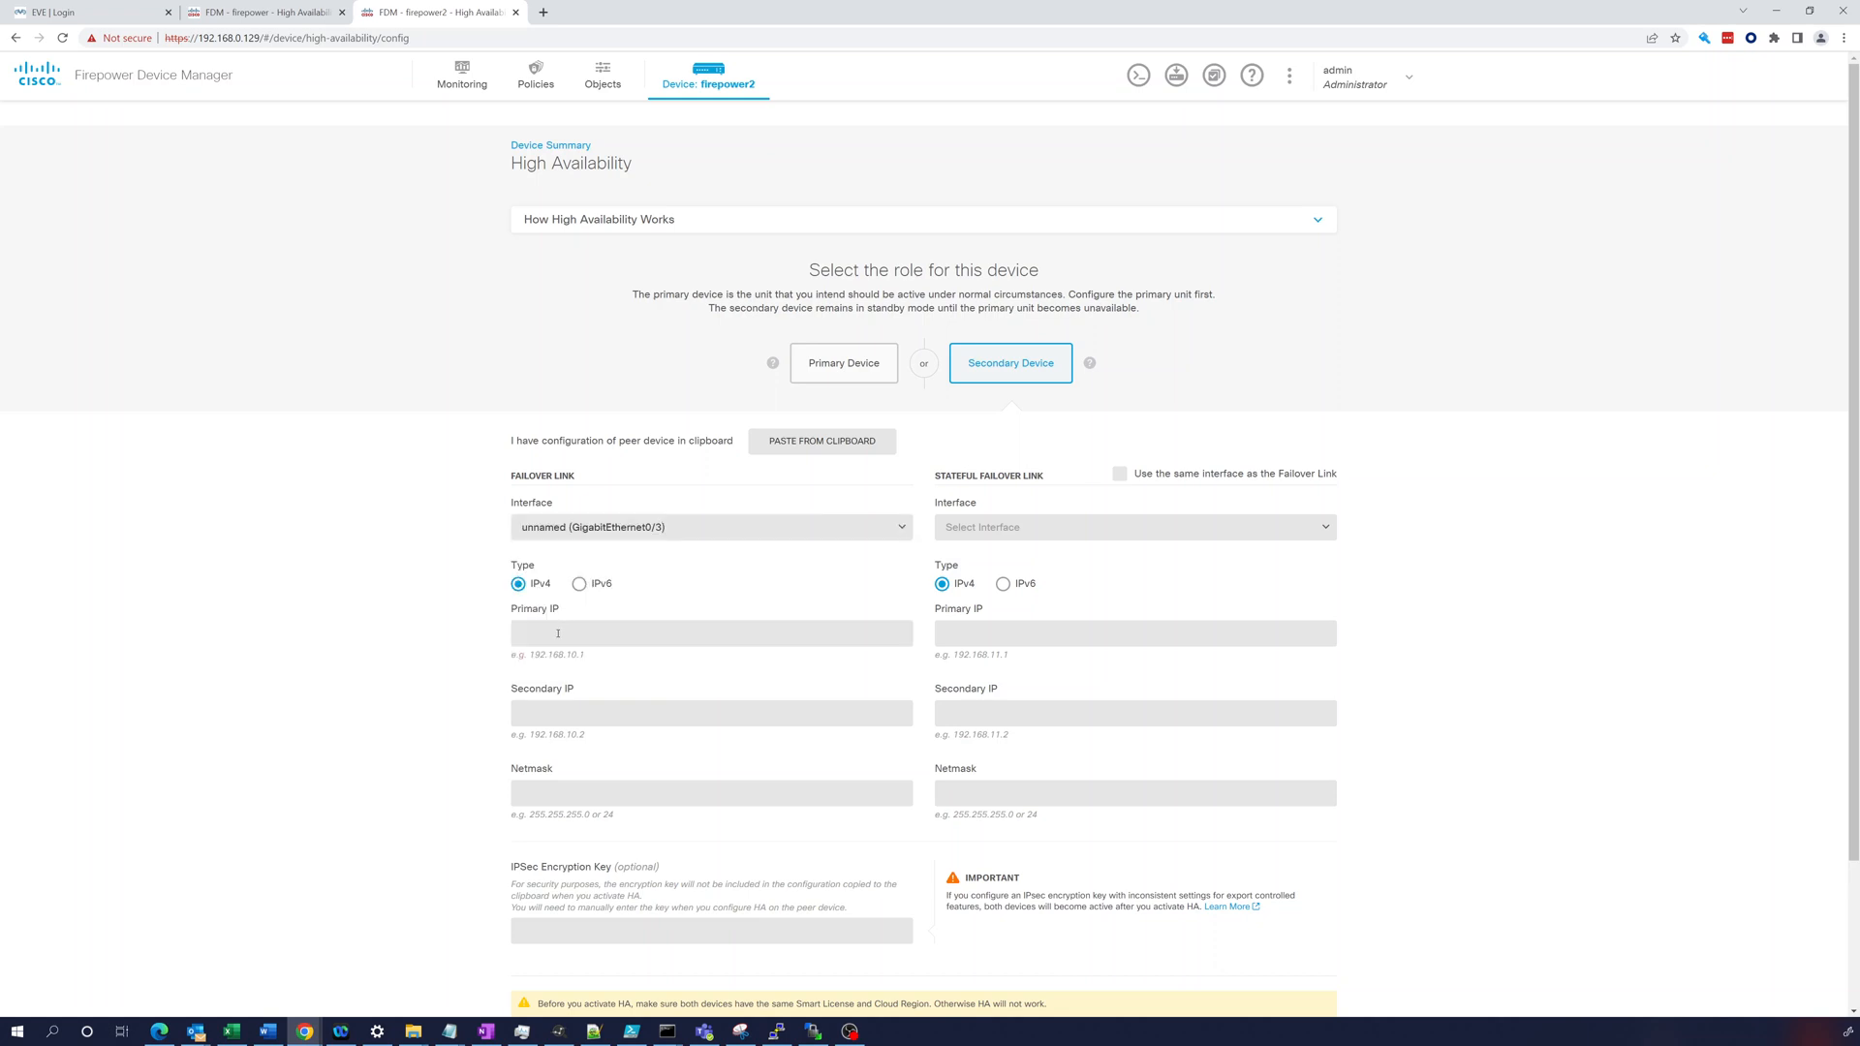
Set failover IPs 1.1.1.1/1.1.1.2, netmask 255.255.255.252, reusing the link for stateful failover
{"action": "left_click", "coordinate": [557, 633]}
{"action": "type", "text": "1.1.1.1"}
{"action": "left_click", "coordinate": [599, 670]}
{"action": "left_click", "coordinate": [556, 712]}
{"action": "type", "text": "1.1.1.2"}
{"action": "left_click", "coordinate": [586, 790]}
{"action": "left_click", "coordinate": [625, 829]}
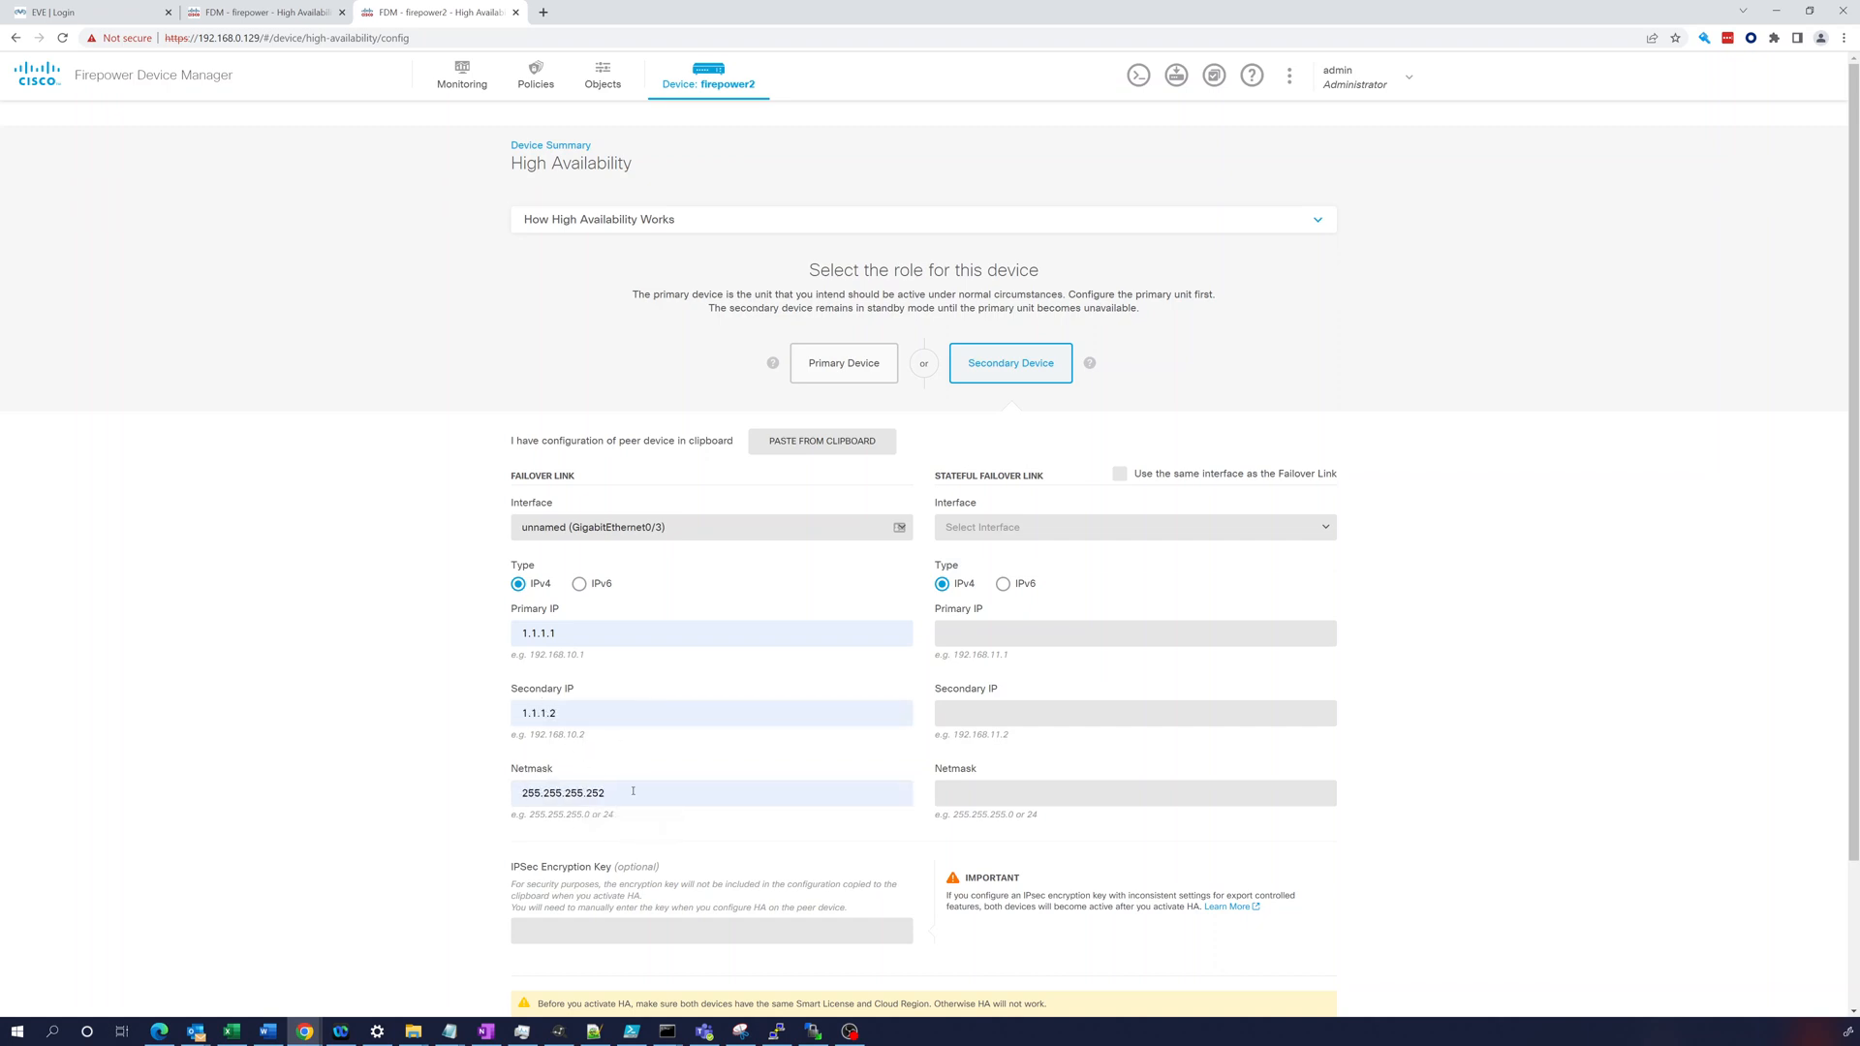
{"action": "left_click", "coordinate": [1119, 475]}
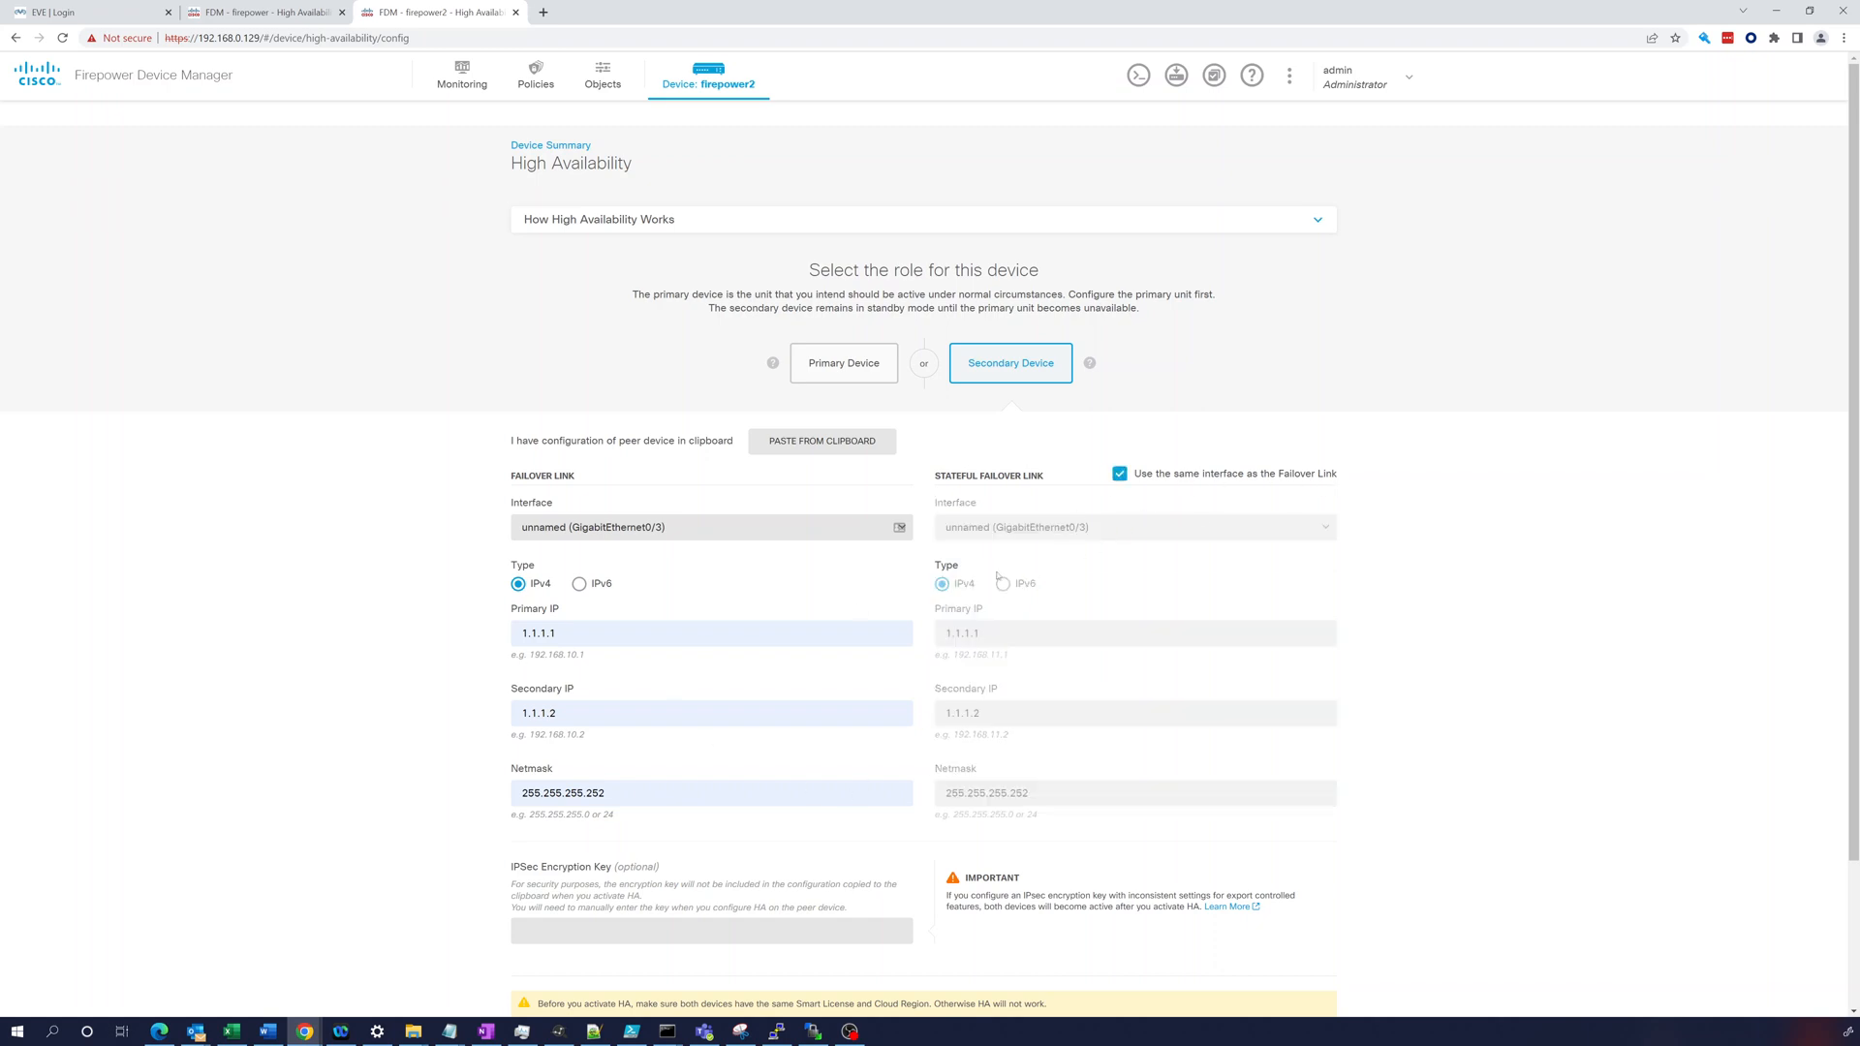
{"action": "scroll", "coordinate": [793, 608], "scroll_direction": "down", "scroll_amount": 3}
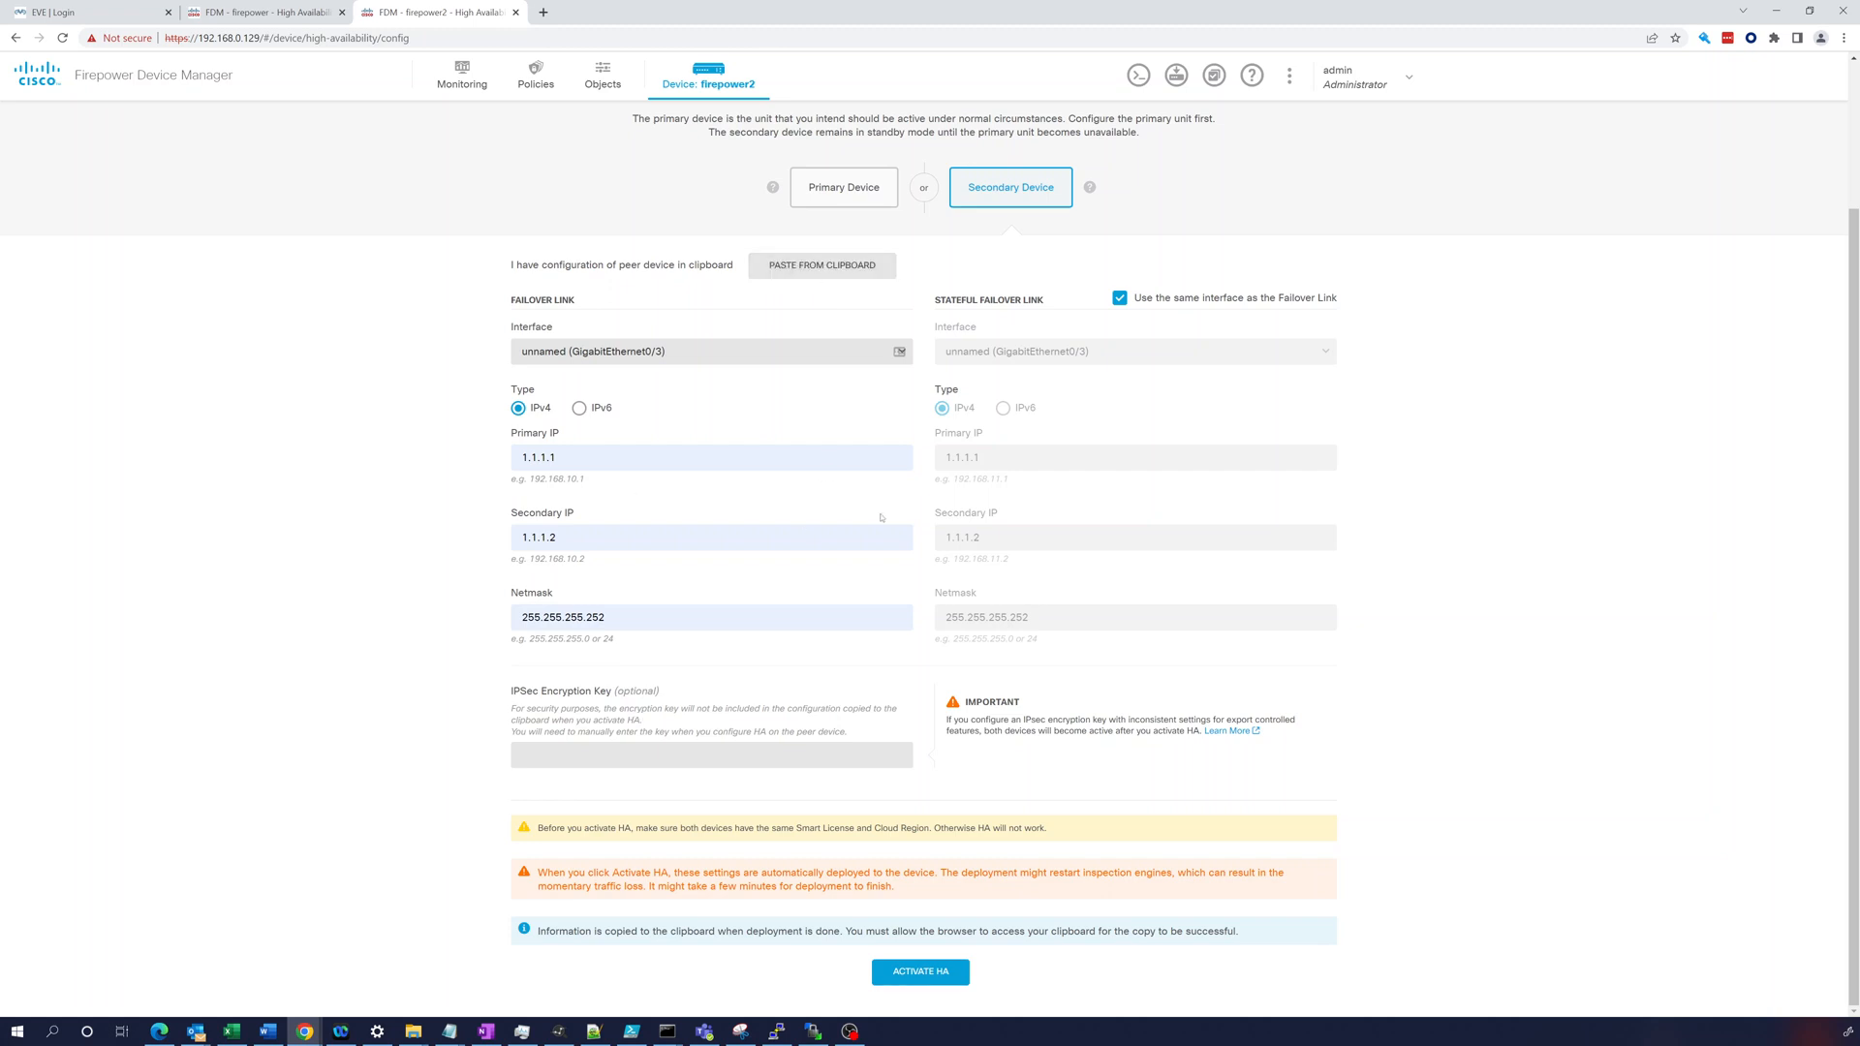
Activate HA on firepower2 and return to its device summary while deployment runs
{"action": "left_click", "coordinate": [905, 977]}
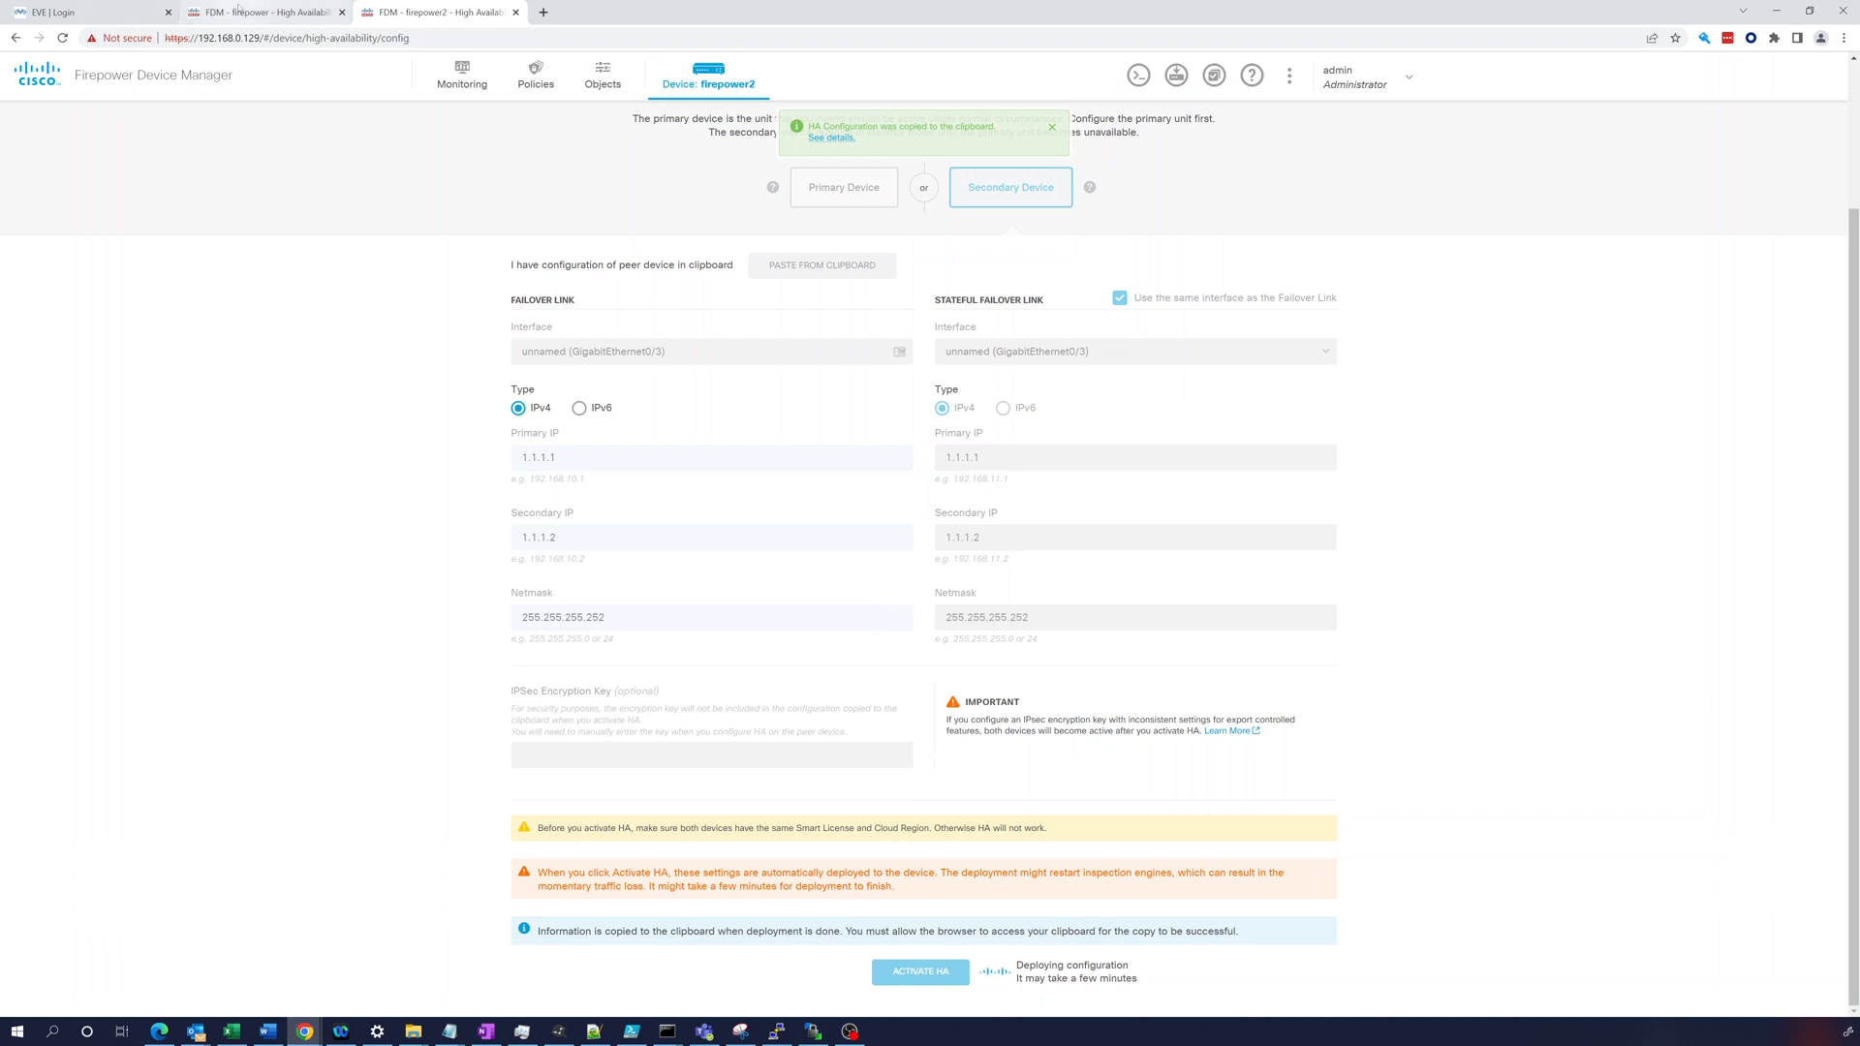
{"action": "left_click", "coordinate": [1055, 129]}
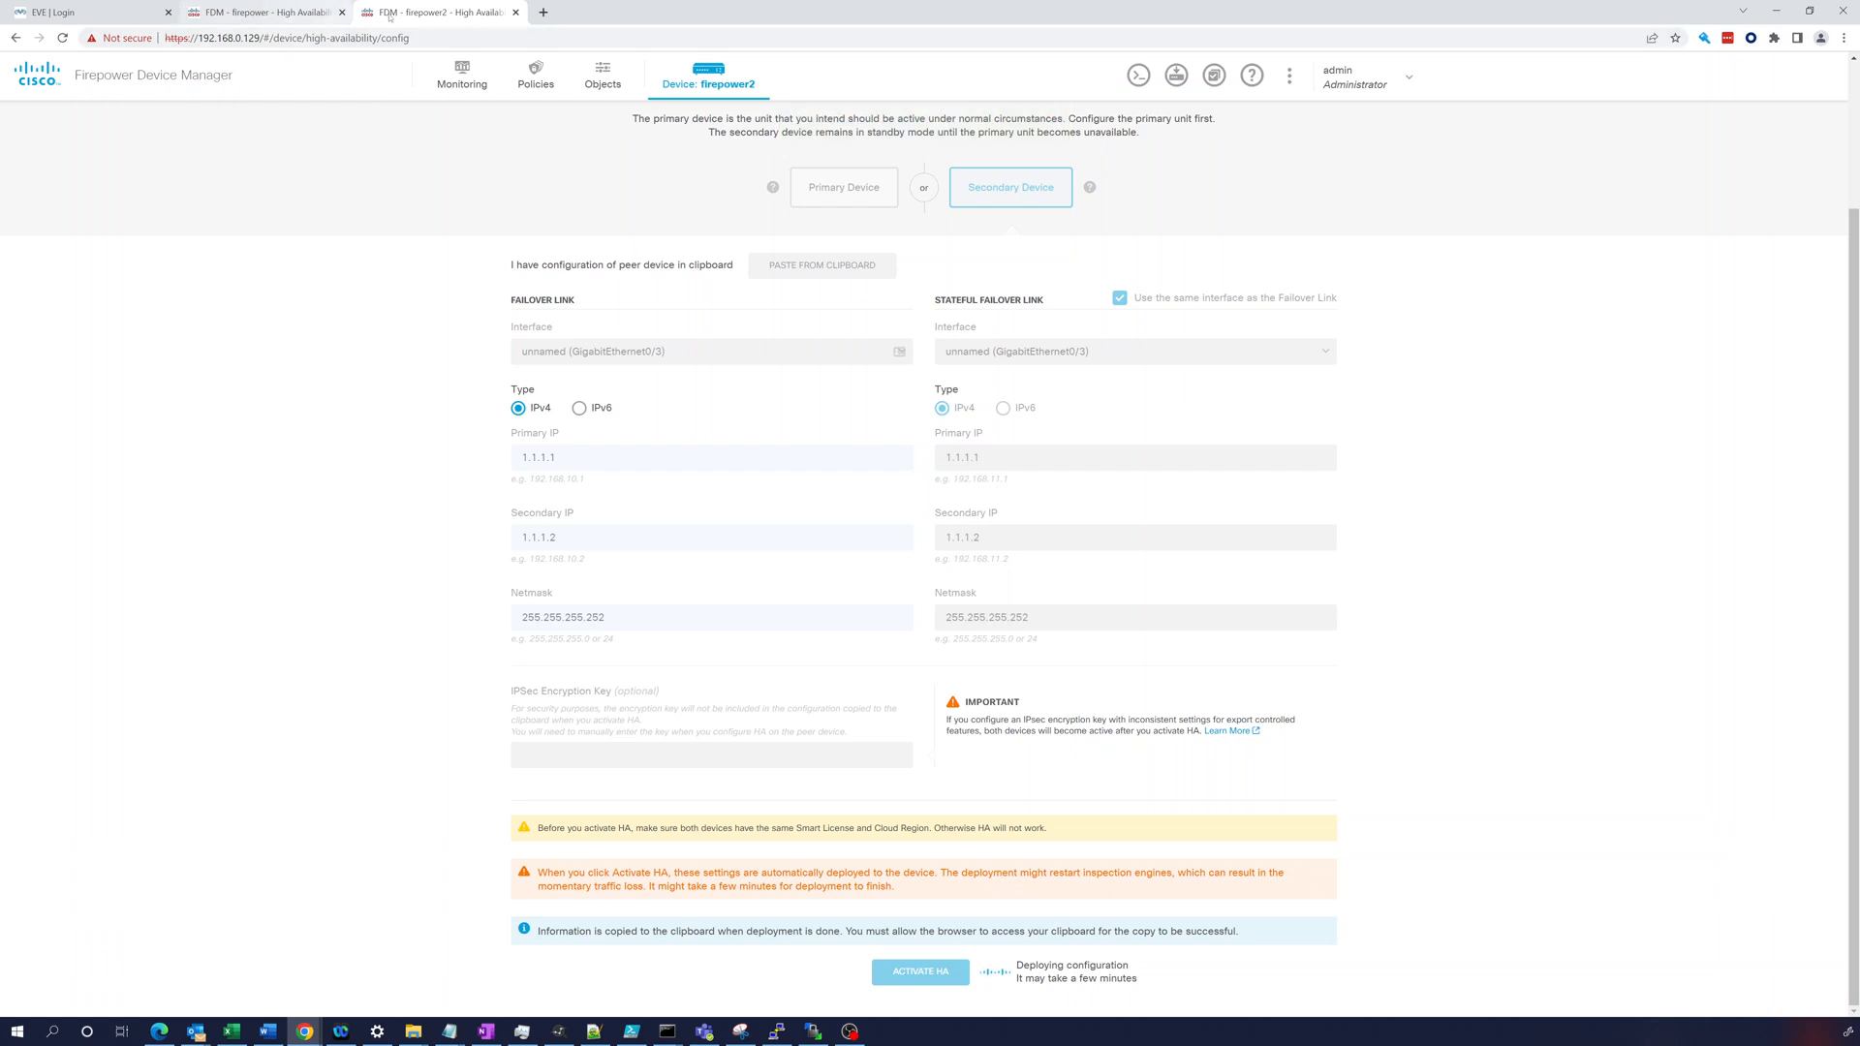
{"action": "left_click", "coordinate": [713, 76]}
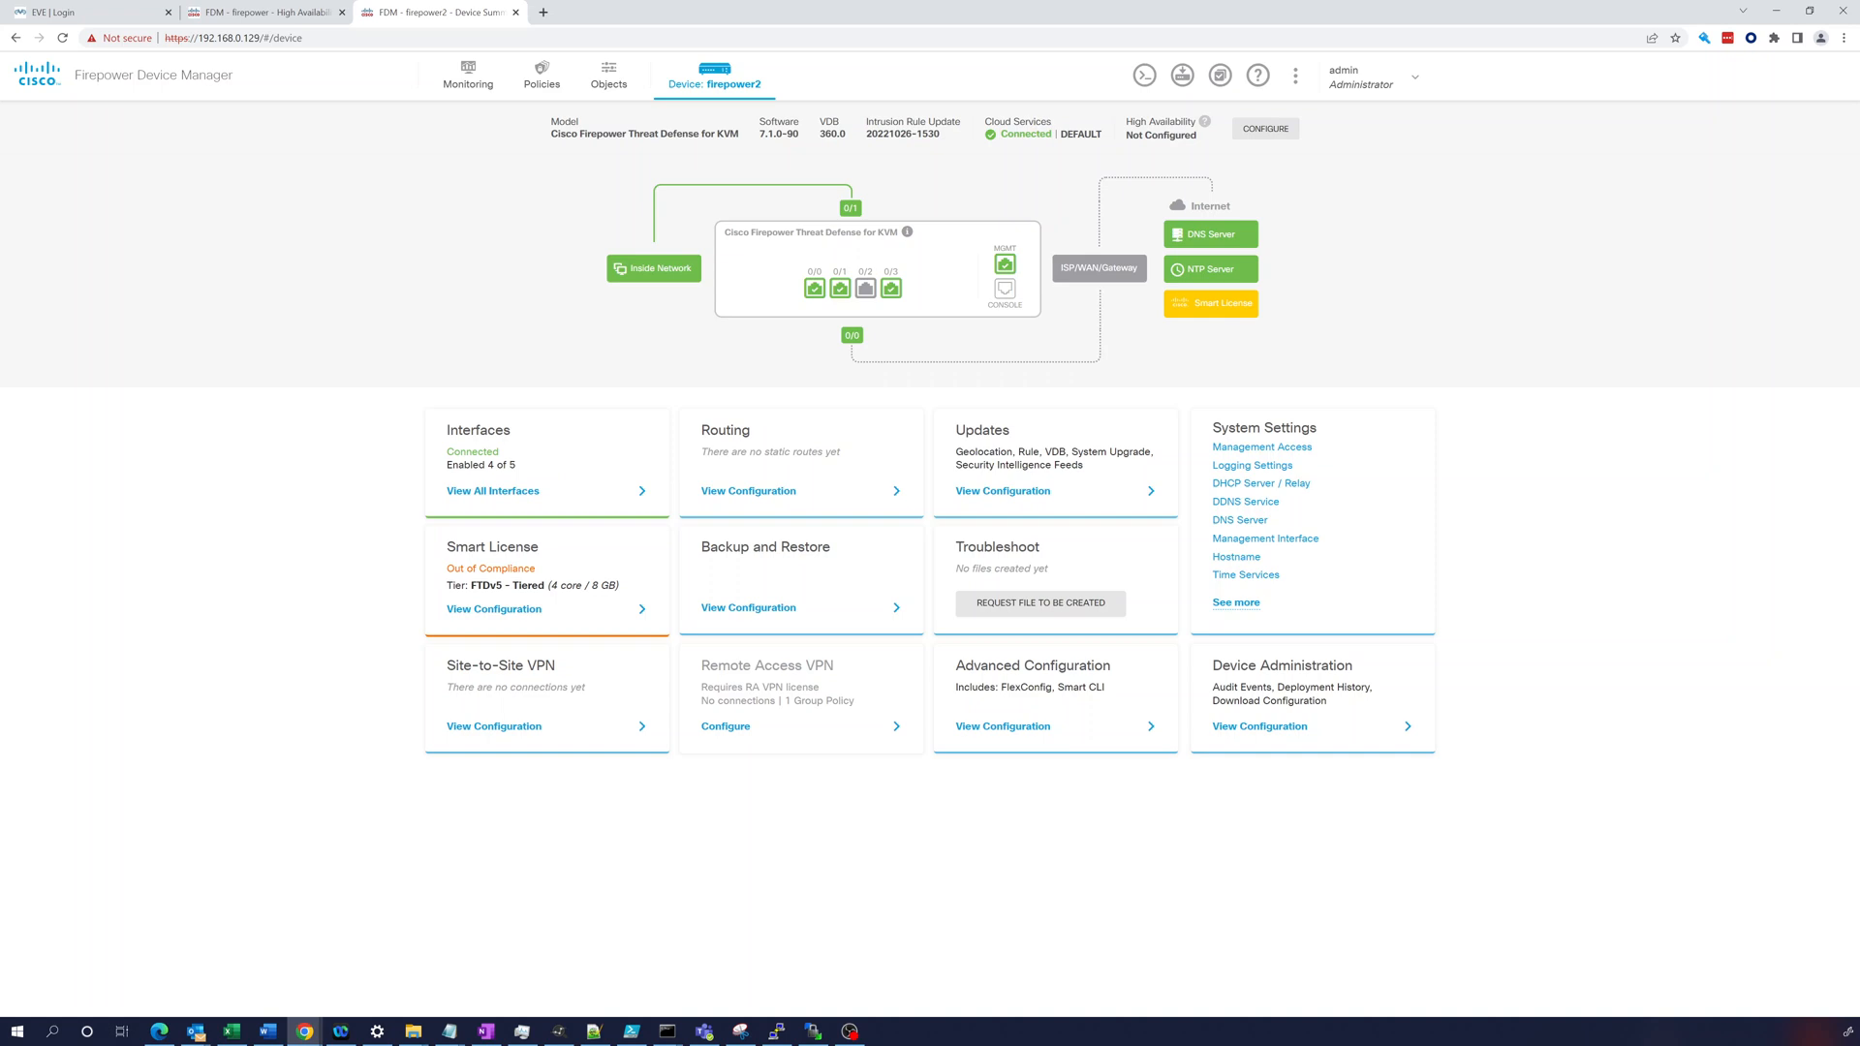
Compare HA status on firepower2 and the primary, then list firepower2's HA actions
{"action": "left_click", "coordinate": [1160, 134]}
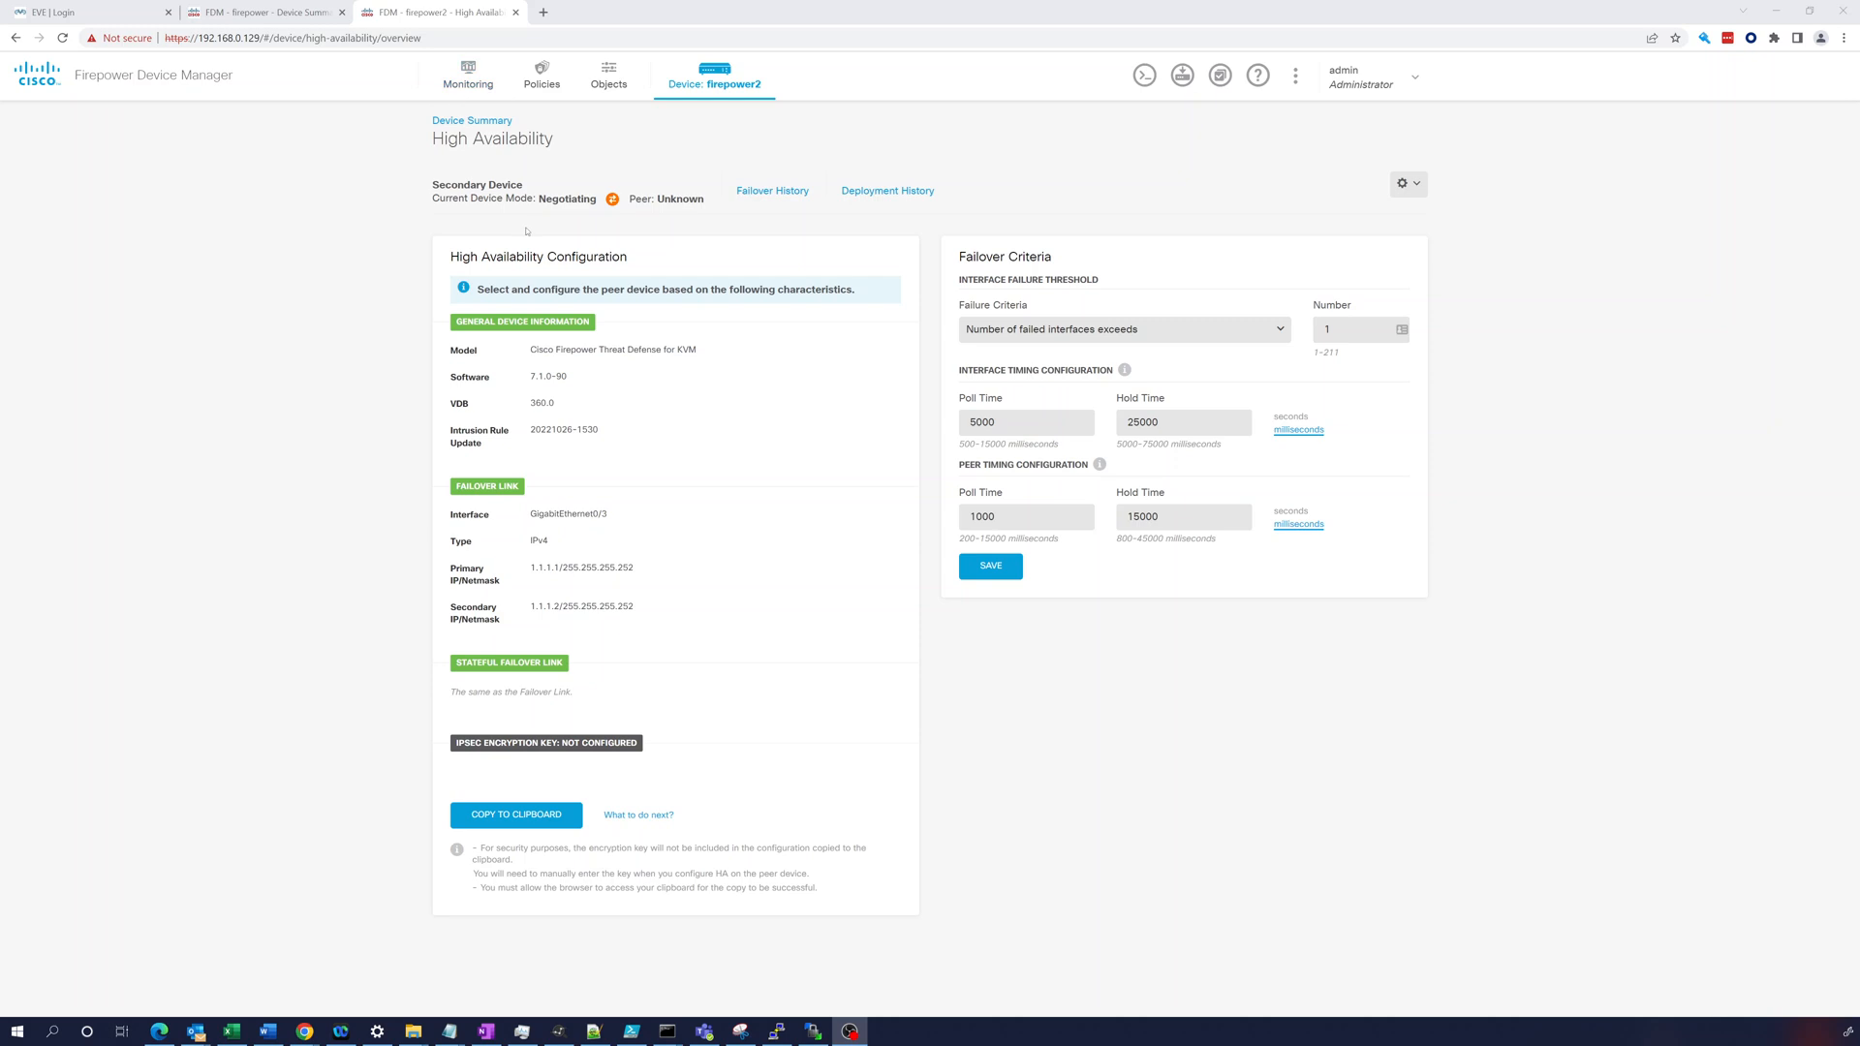
{"action": "left_click", "coordinate": [253, 11]}
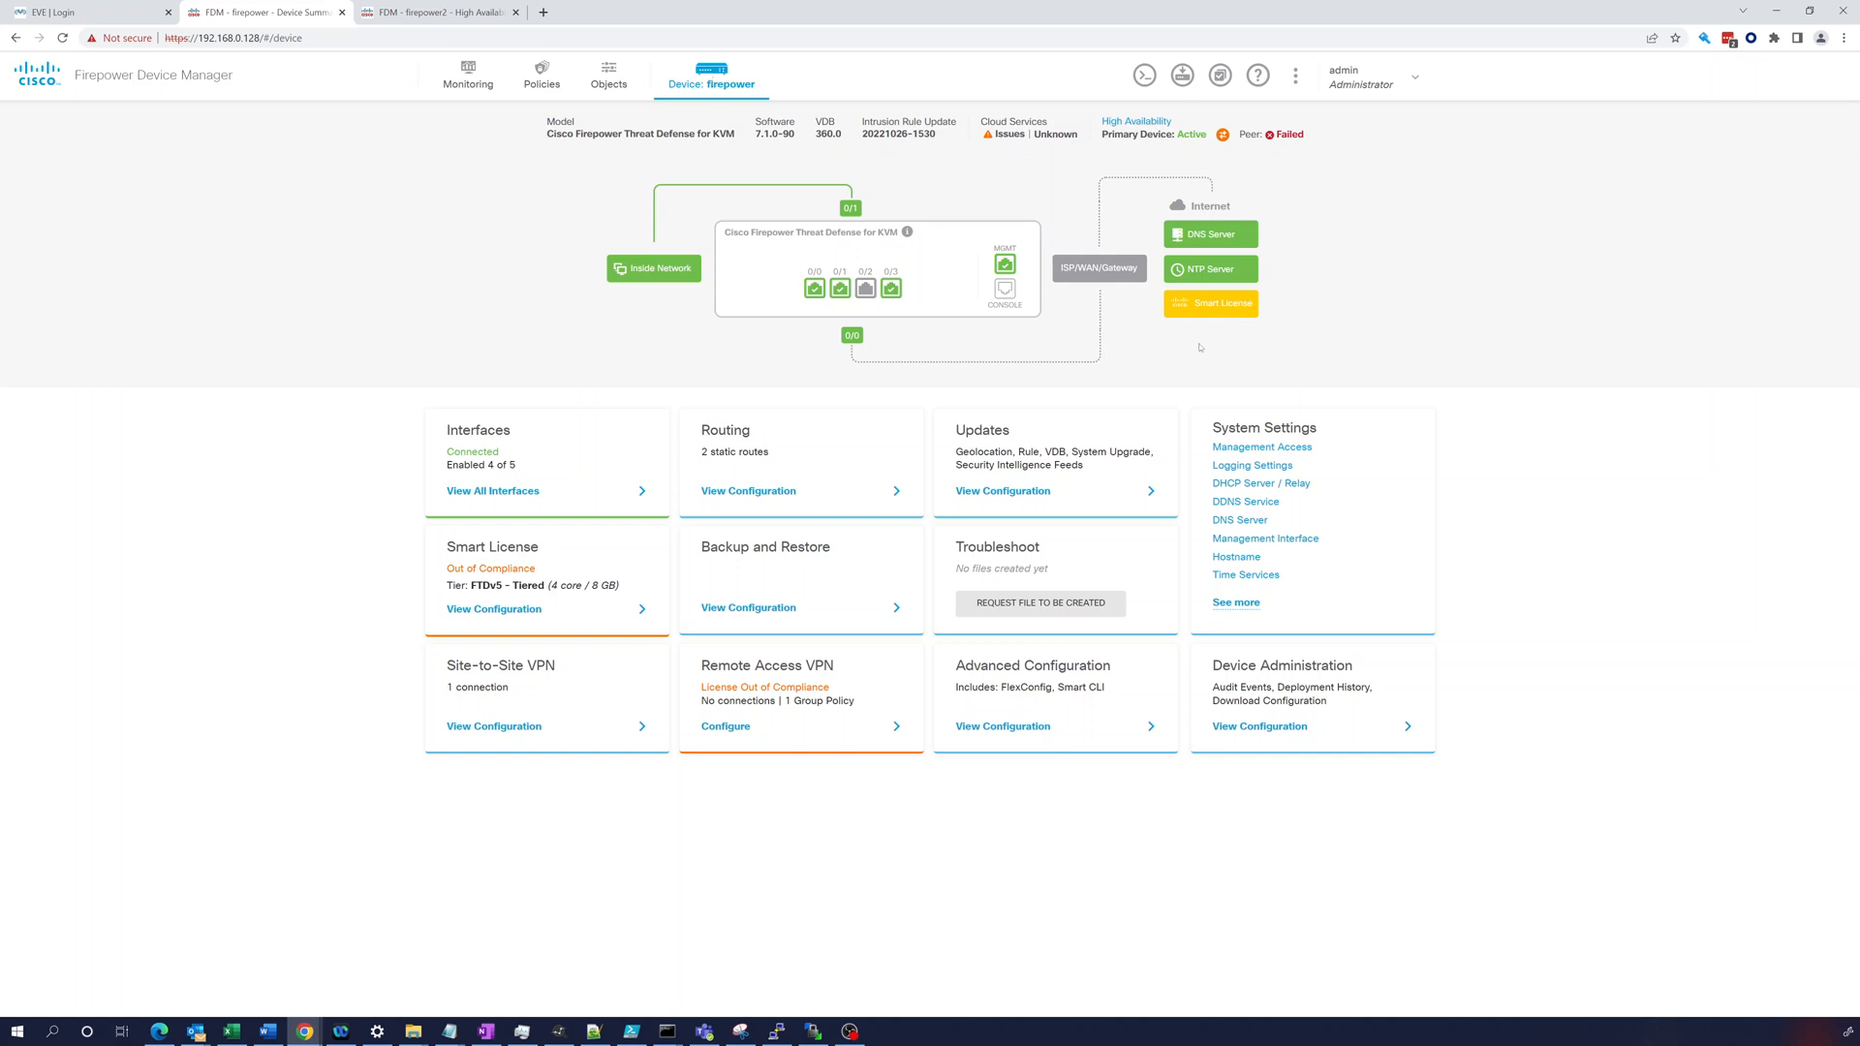
{"action": "left_click", "coordinate": [1138, 122]}
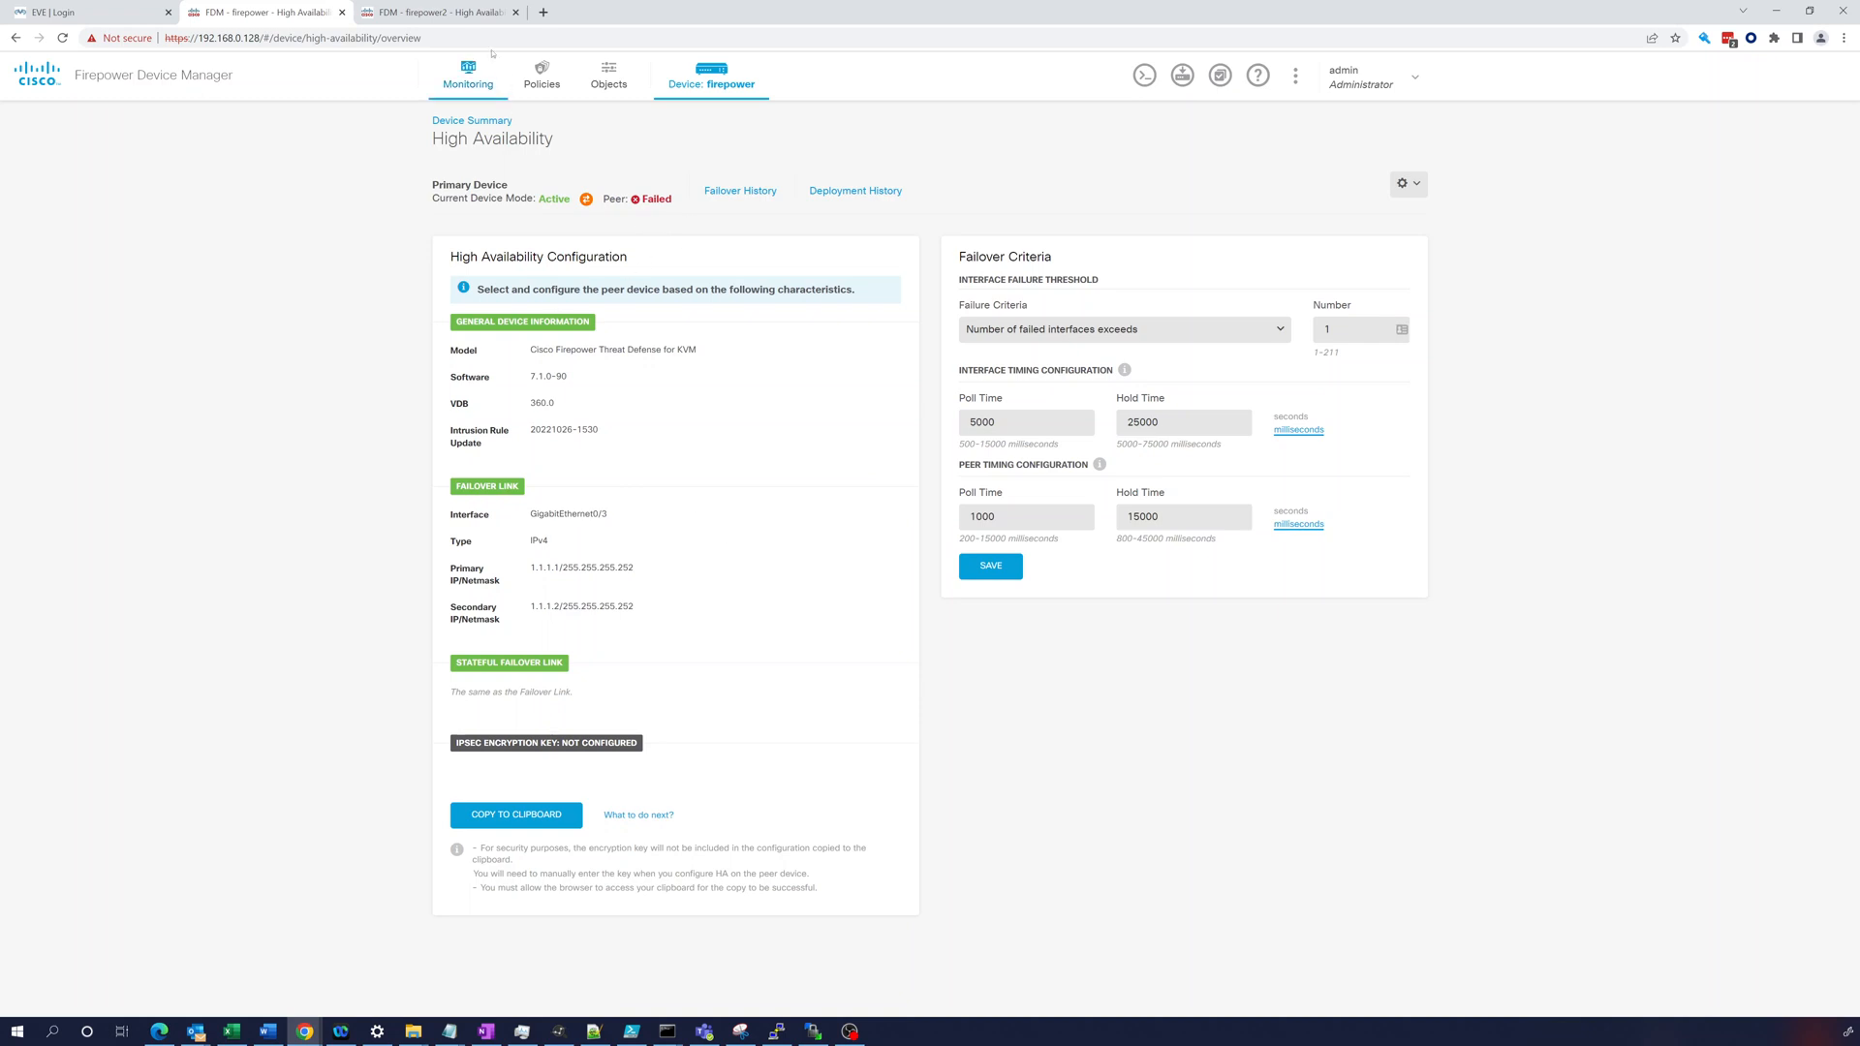
{"action": "left_click", "coordinate": [462, 13]}
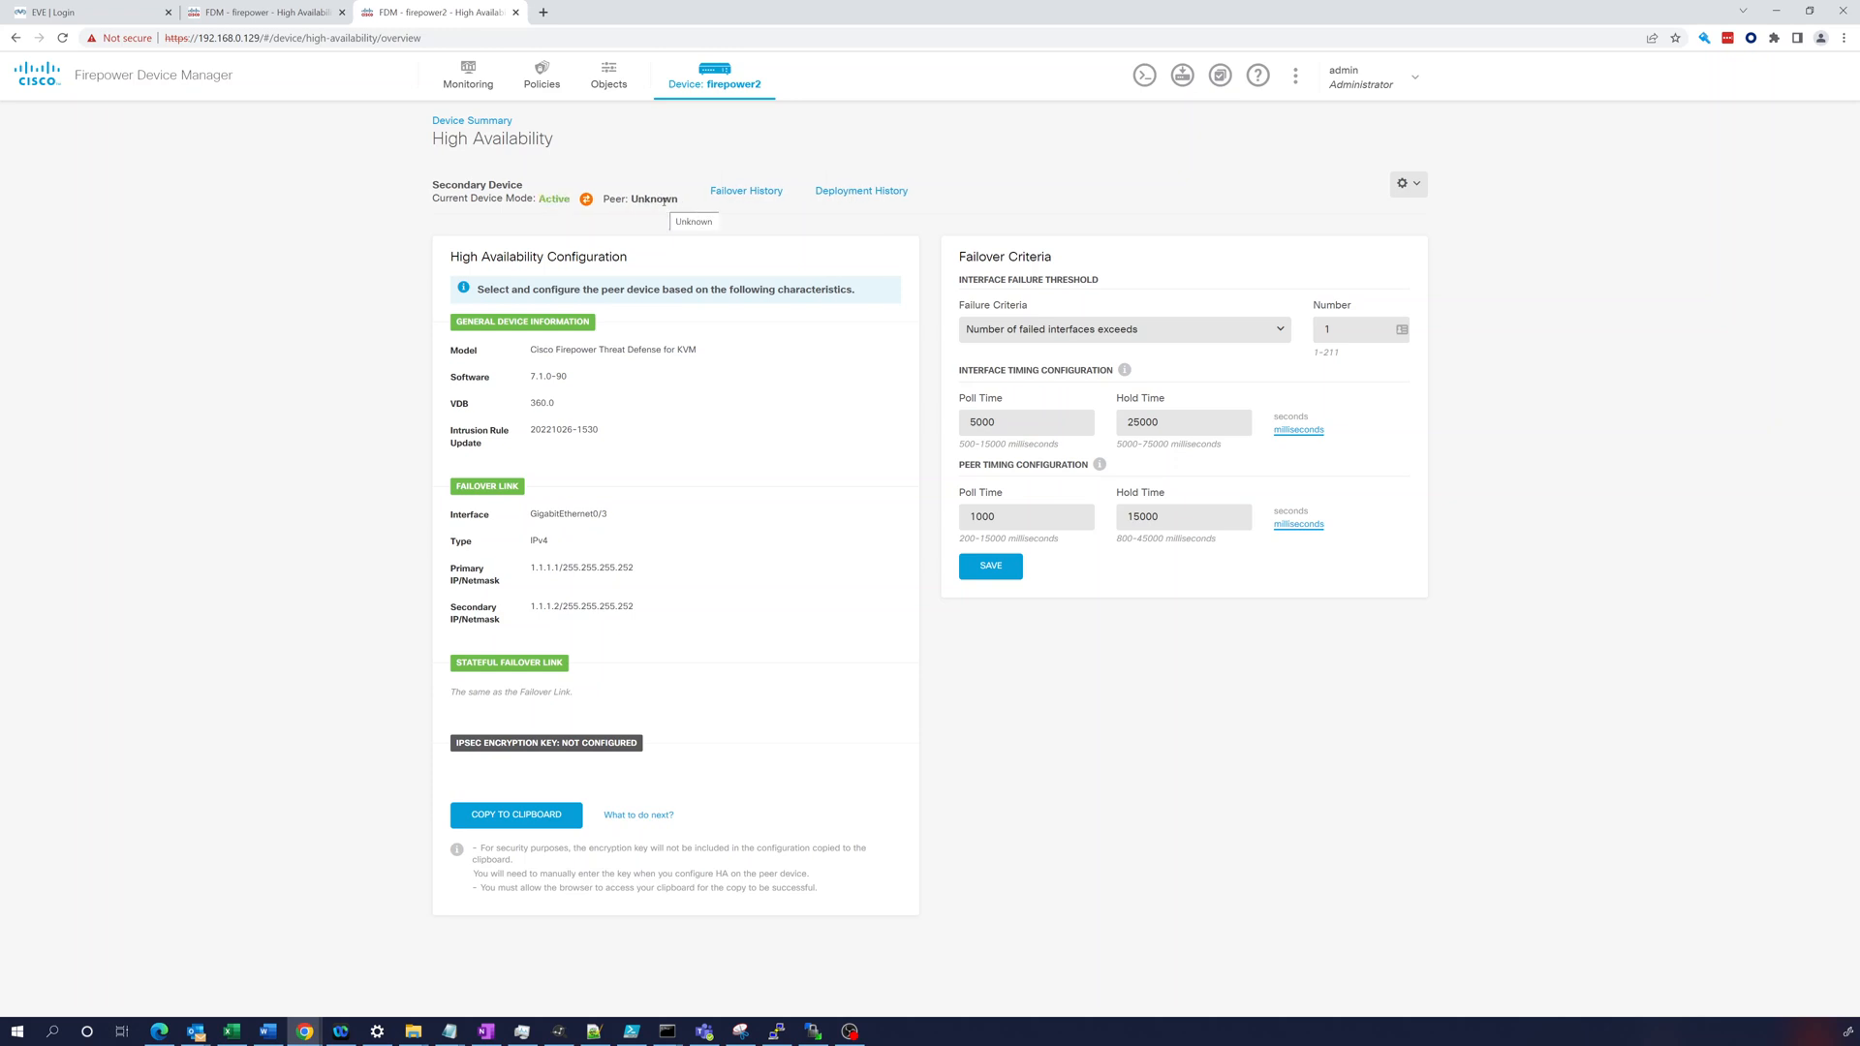
{"action": "left_click", "coordinate": [1416, 186]}
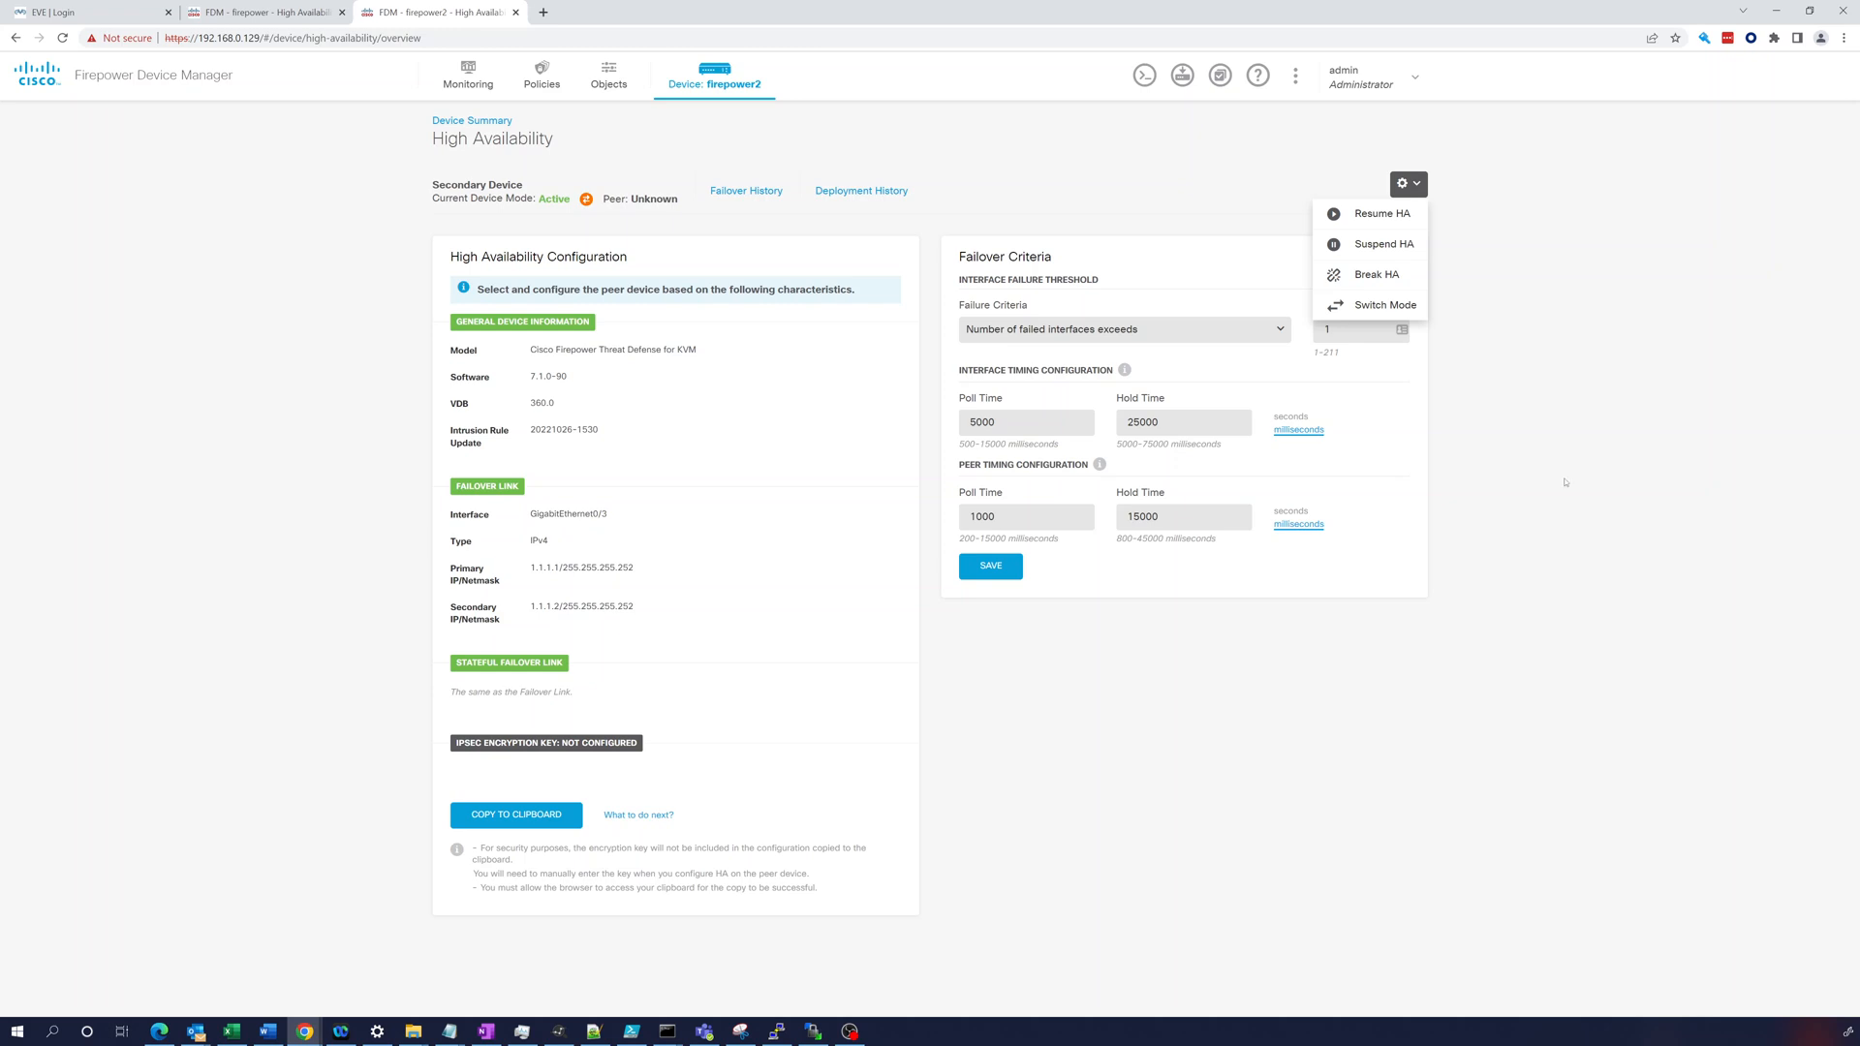
Revisit firepower2's device summary and show its failover history in the CLI console
{"action": "left_click", "coordinate": [1497, 456]}
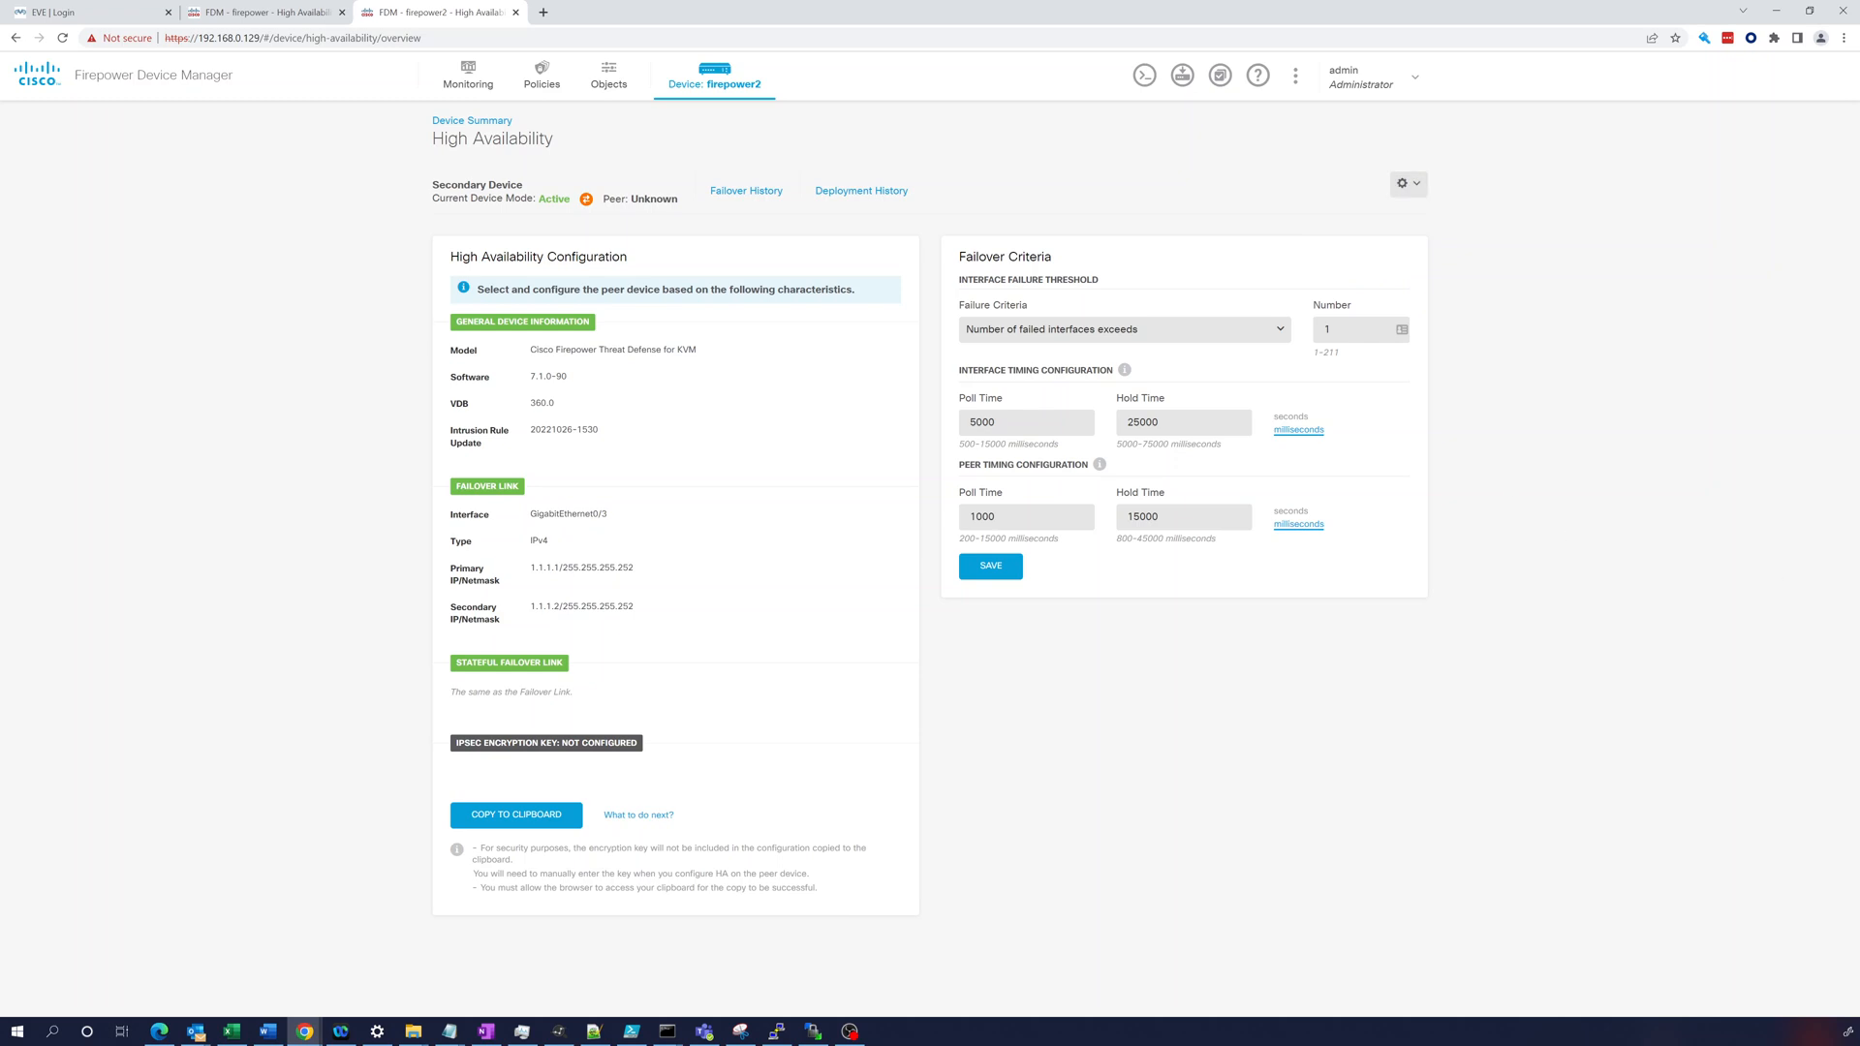
{"action": "left_click", "coordinate": [470, 120]}
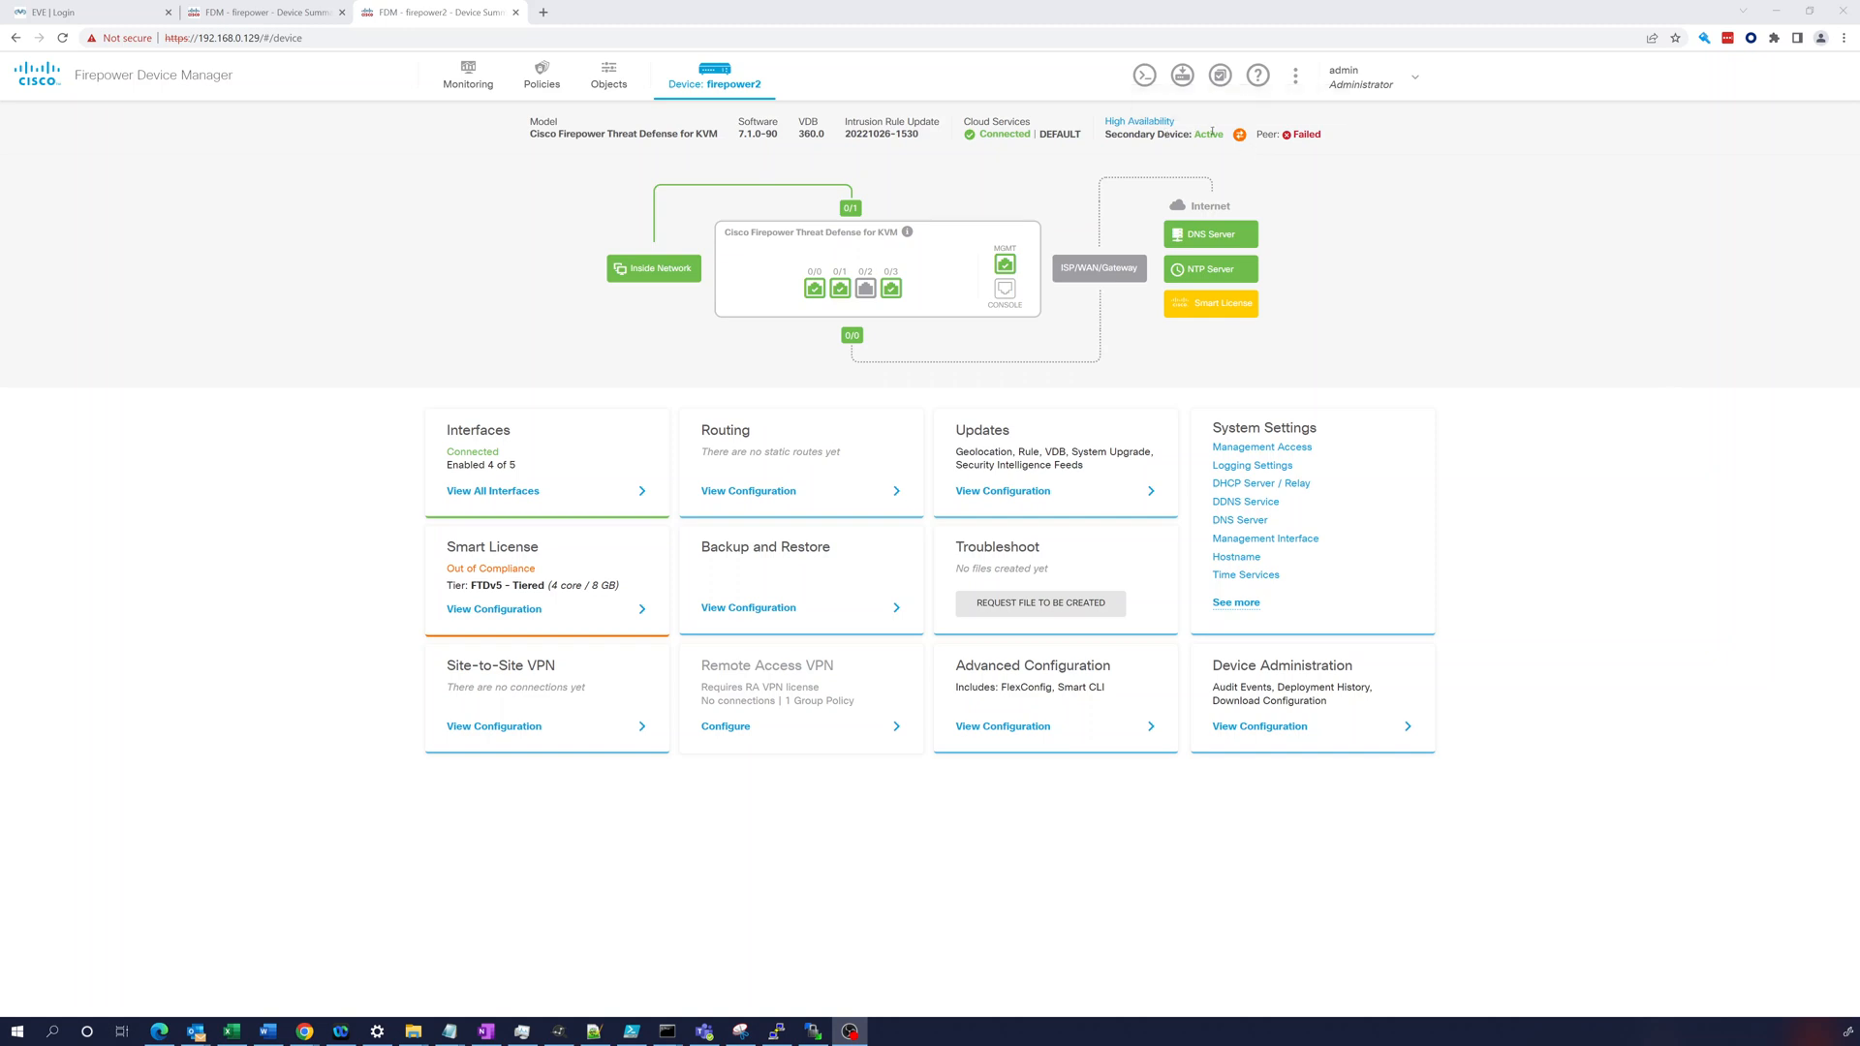
{"action": "left_click", "coordinate": [382, 13]}
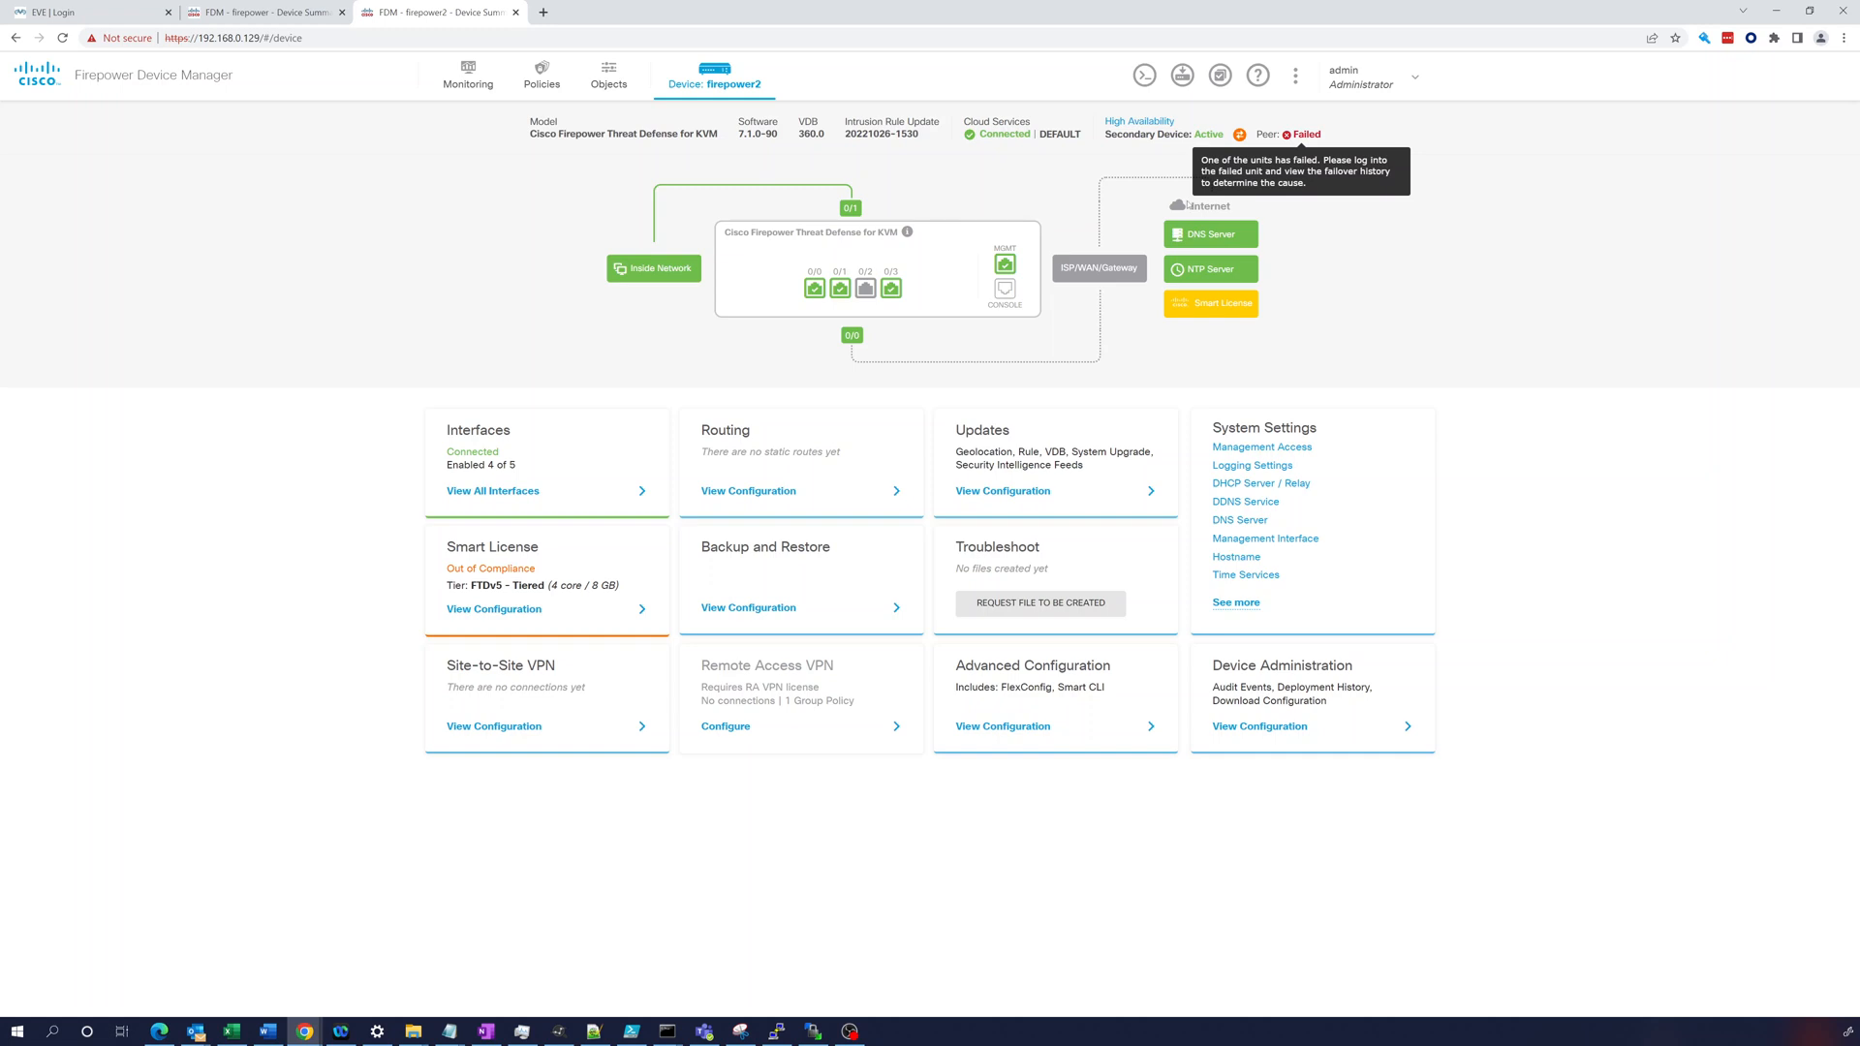
{"action": "left_click", "coordinate": [1129, 122]}
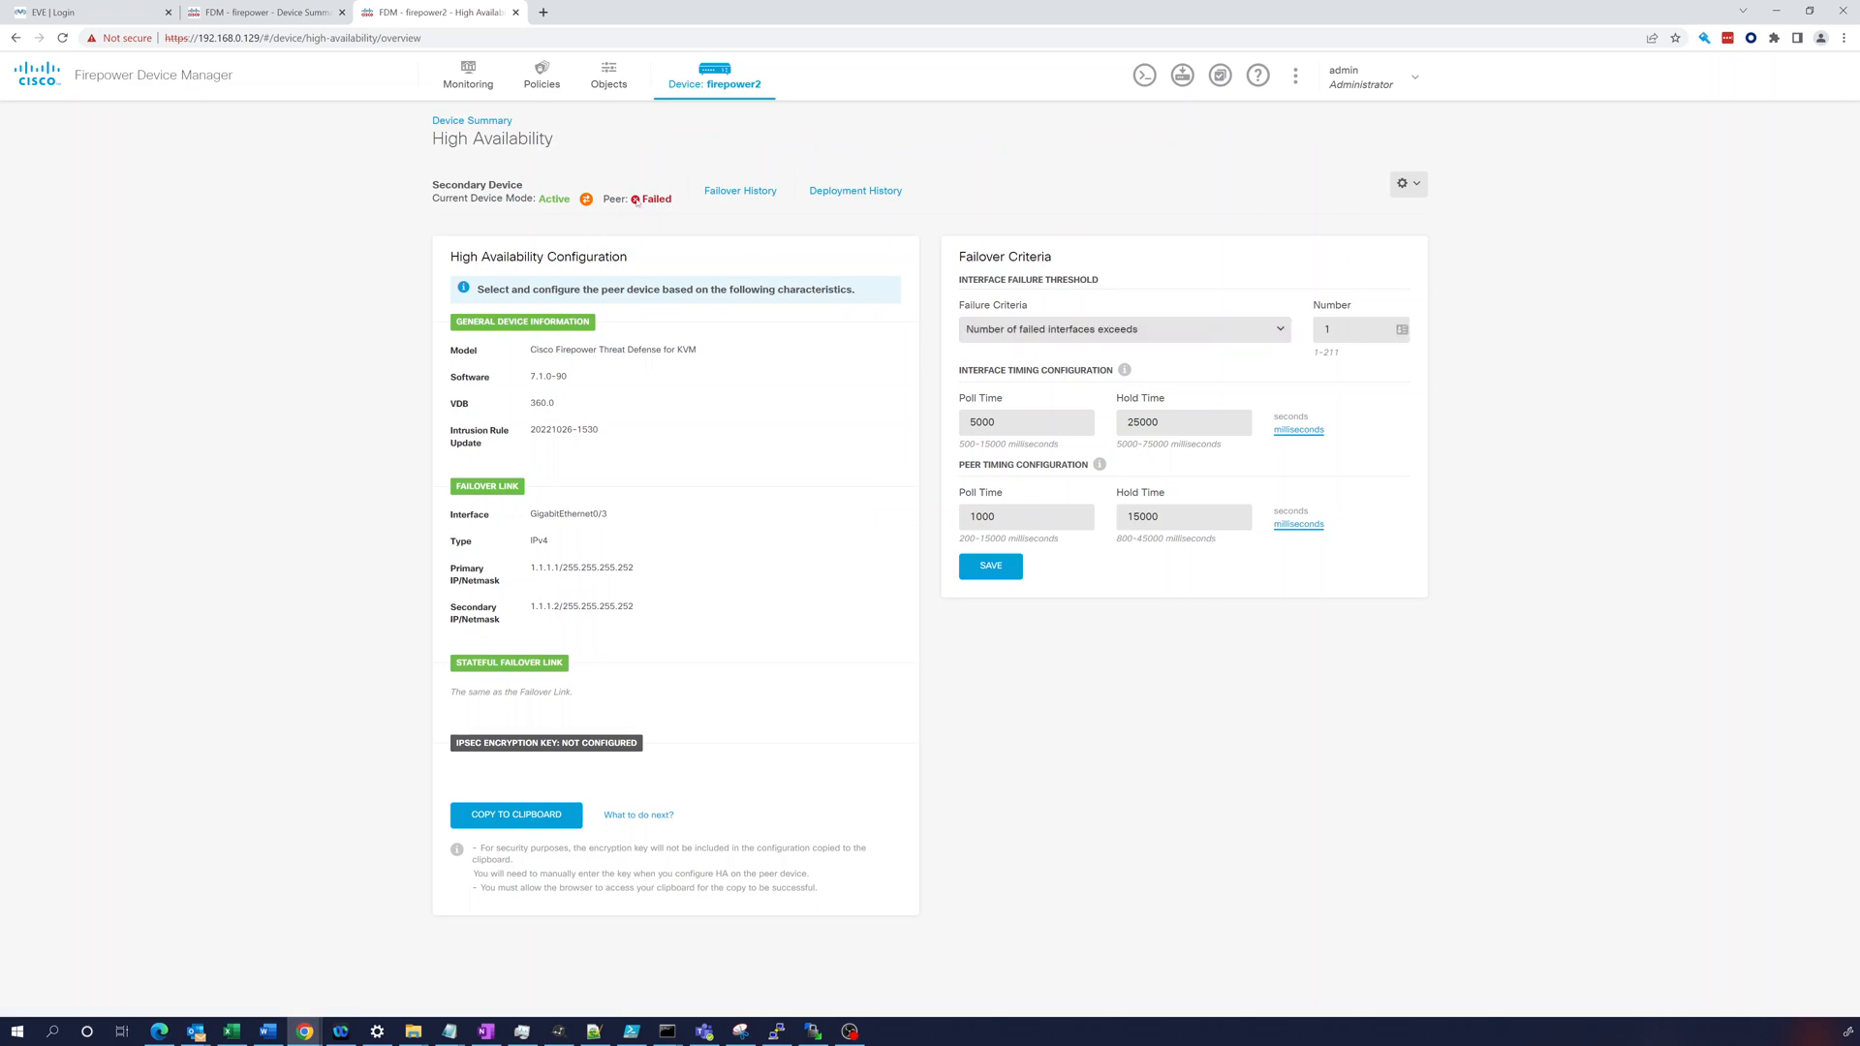
{"action": "left_click", "coordinate": [739, 191]}
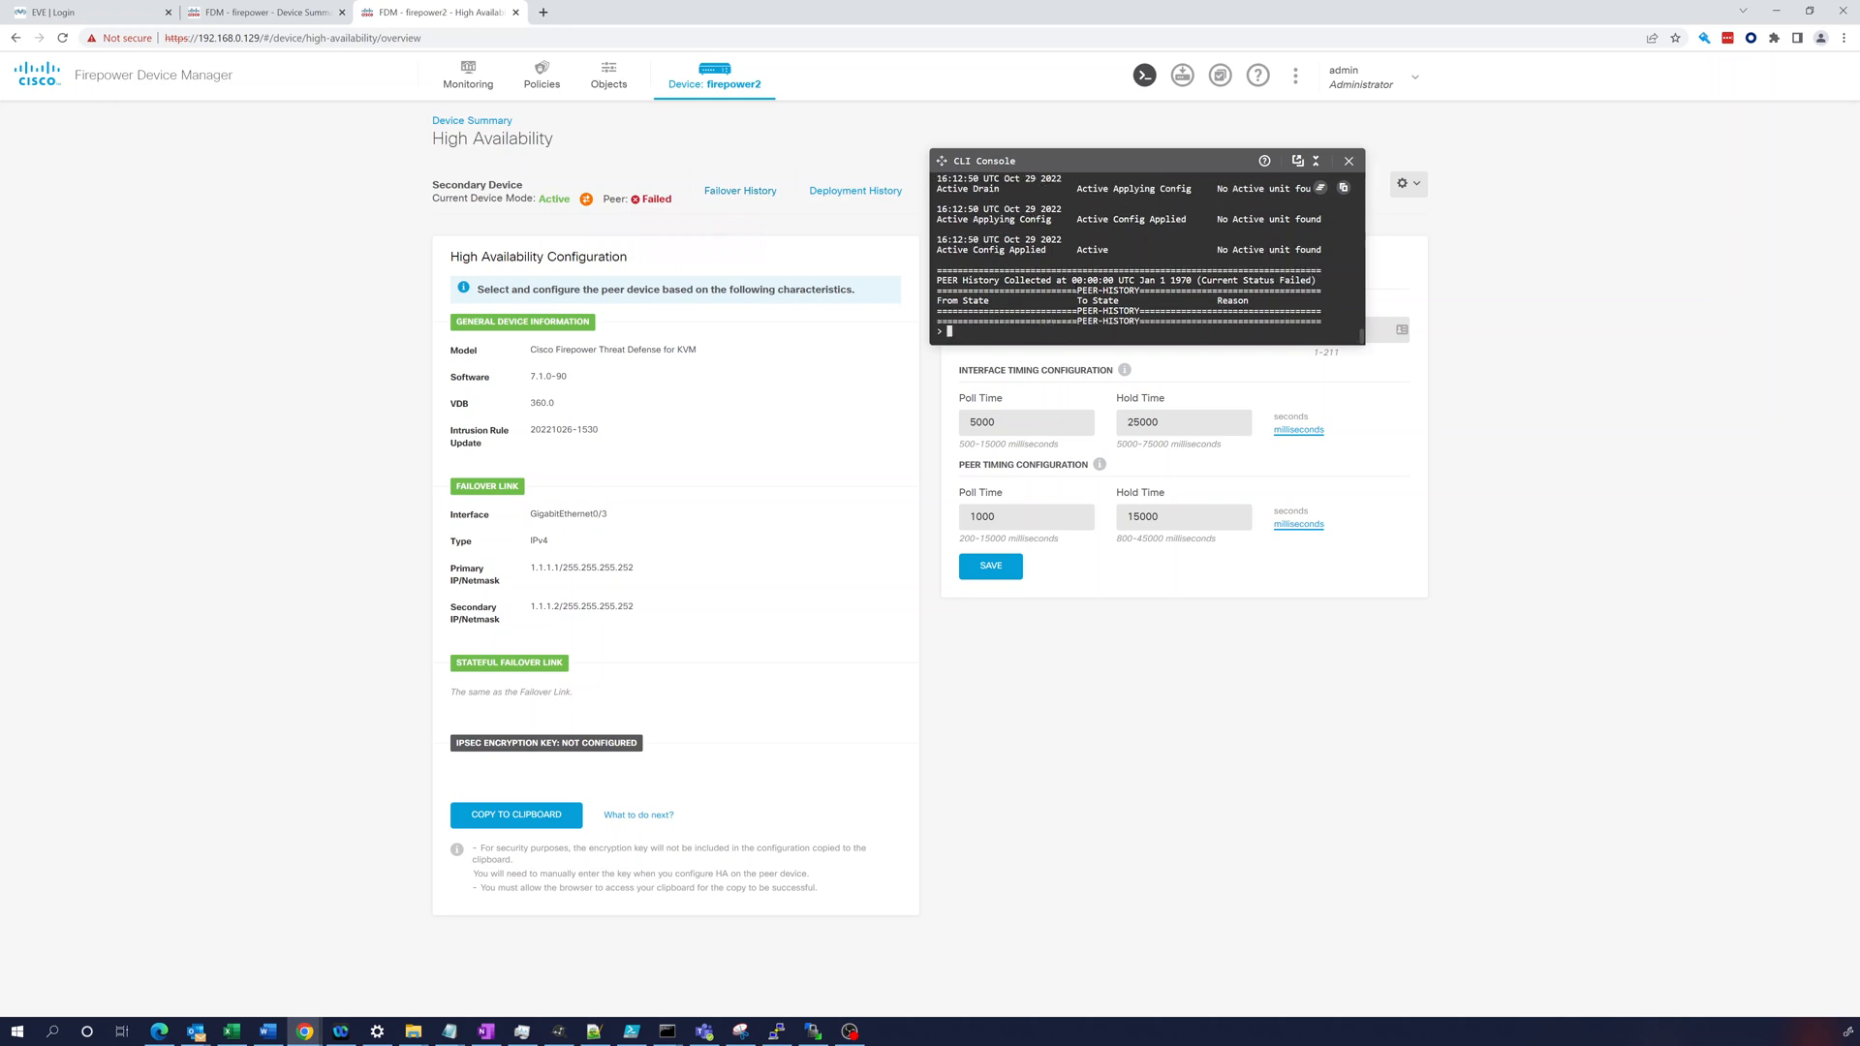
Show the primary device's failover history from its High Availability page
{"action": "left_click", "coordinate": [277, 13]}
{"action": "left_click", "coordinate": [1134, 122]}
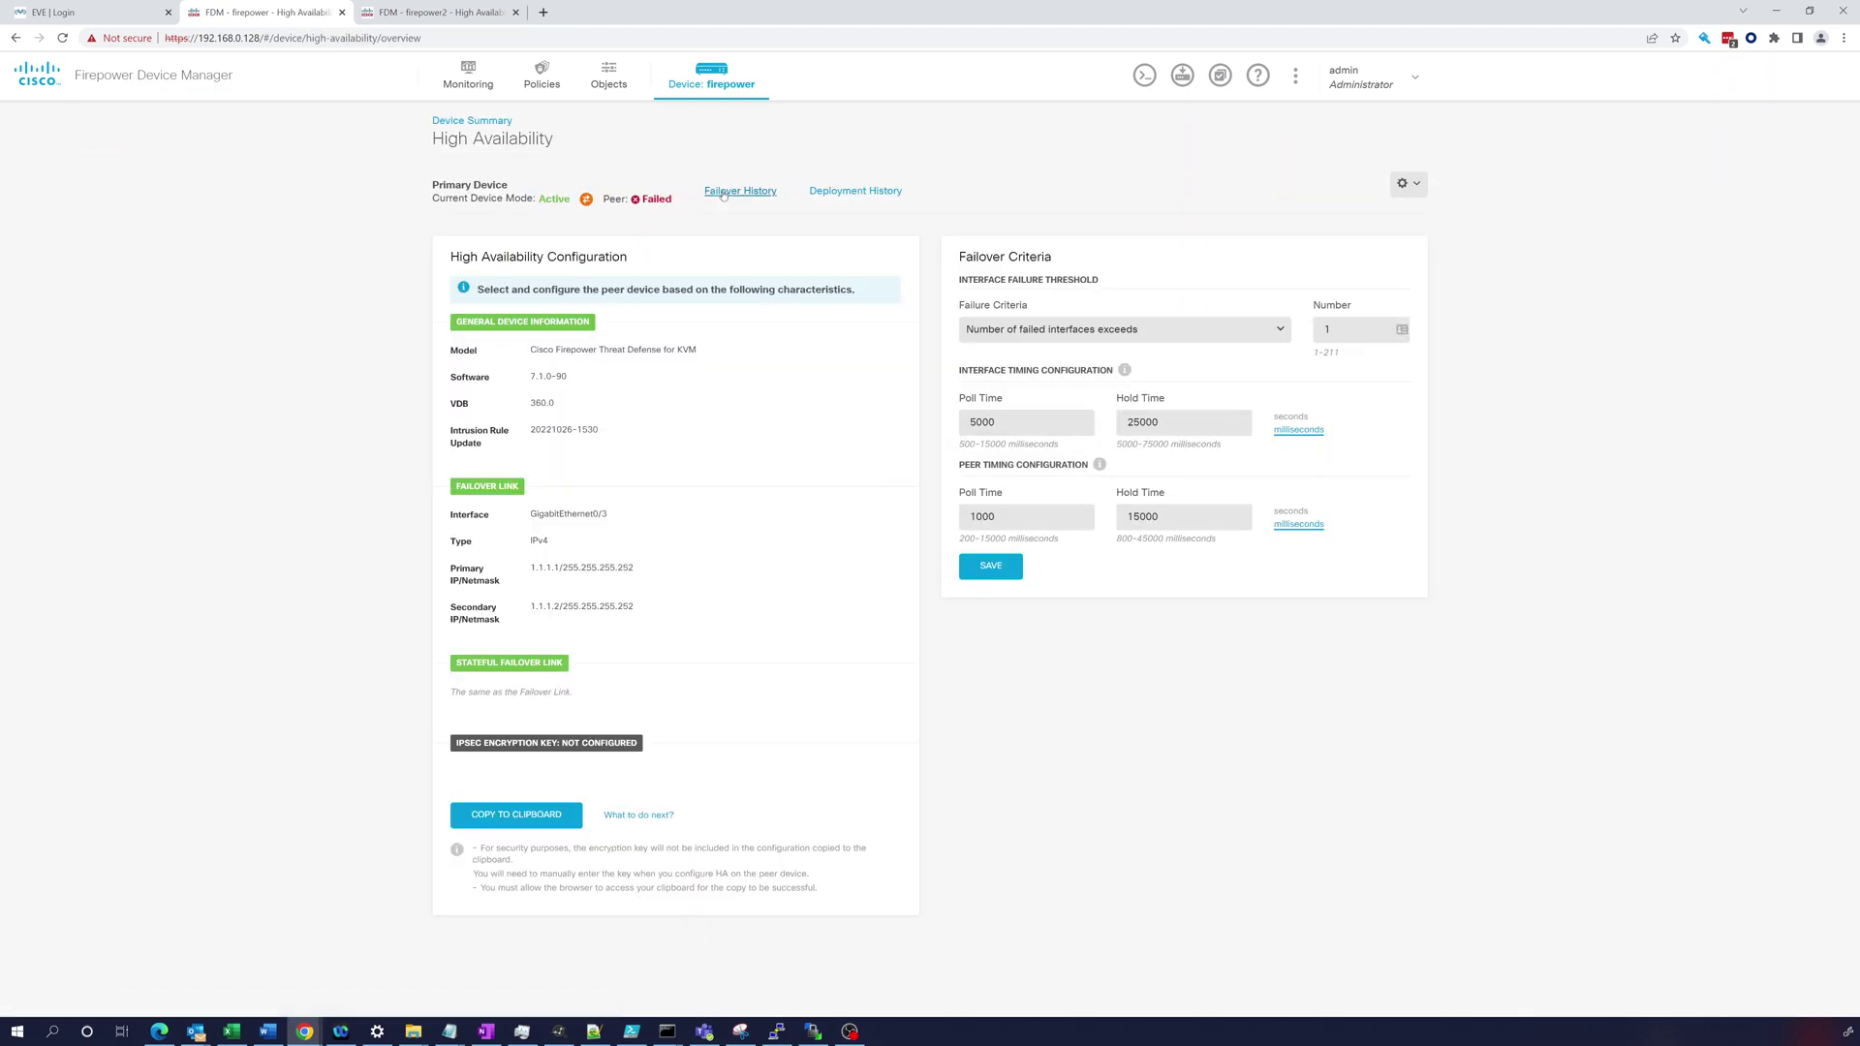
{"action": "left_click", "coordinate": [739, 191]}
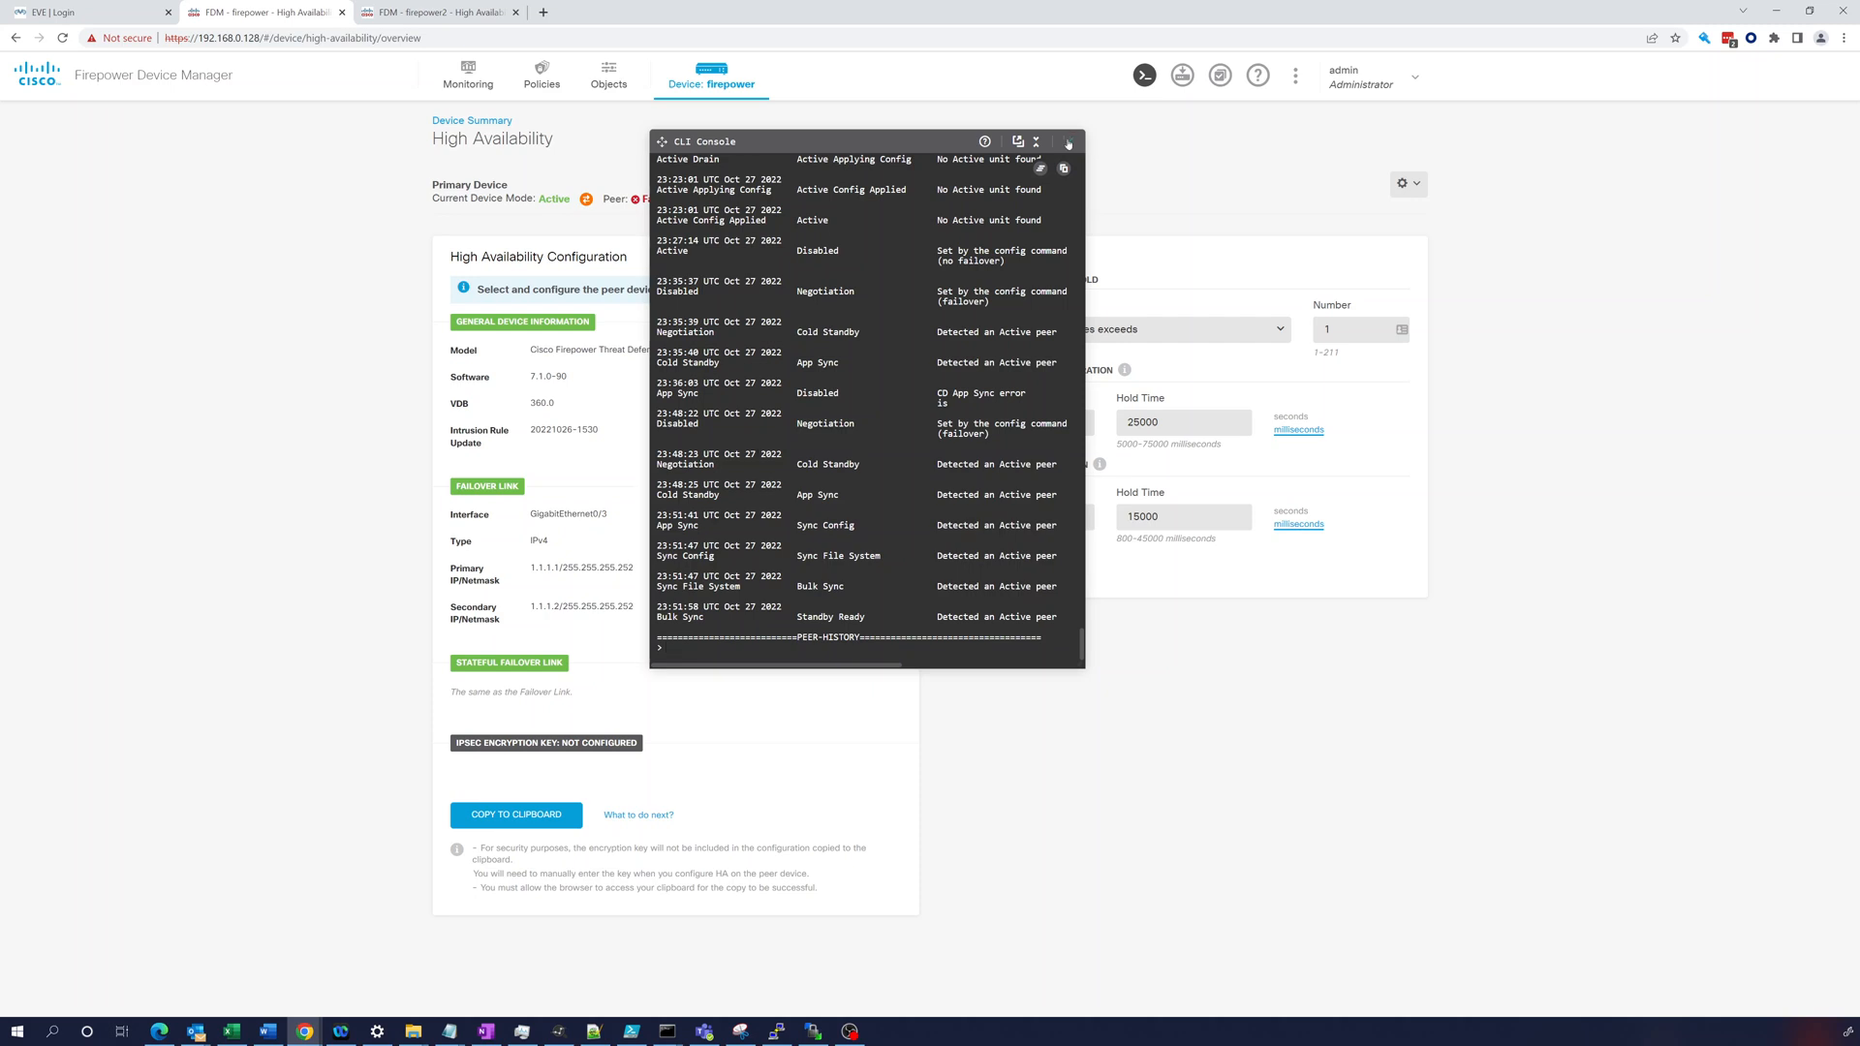
Back on firepower2, close the console and list the HA actions including Resume HA
{"action": "left_click", "coordinate": [443, 12]}
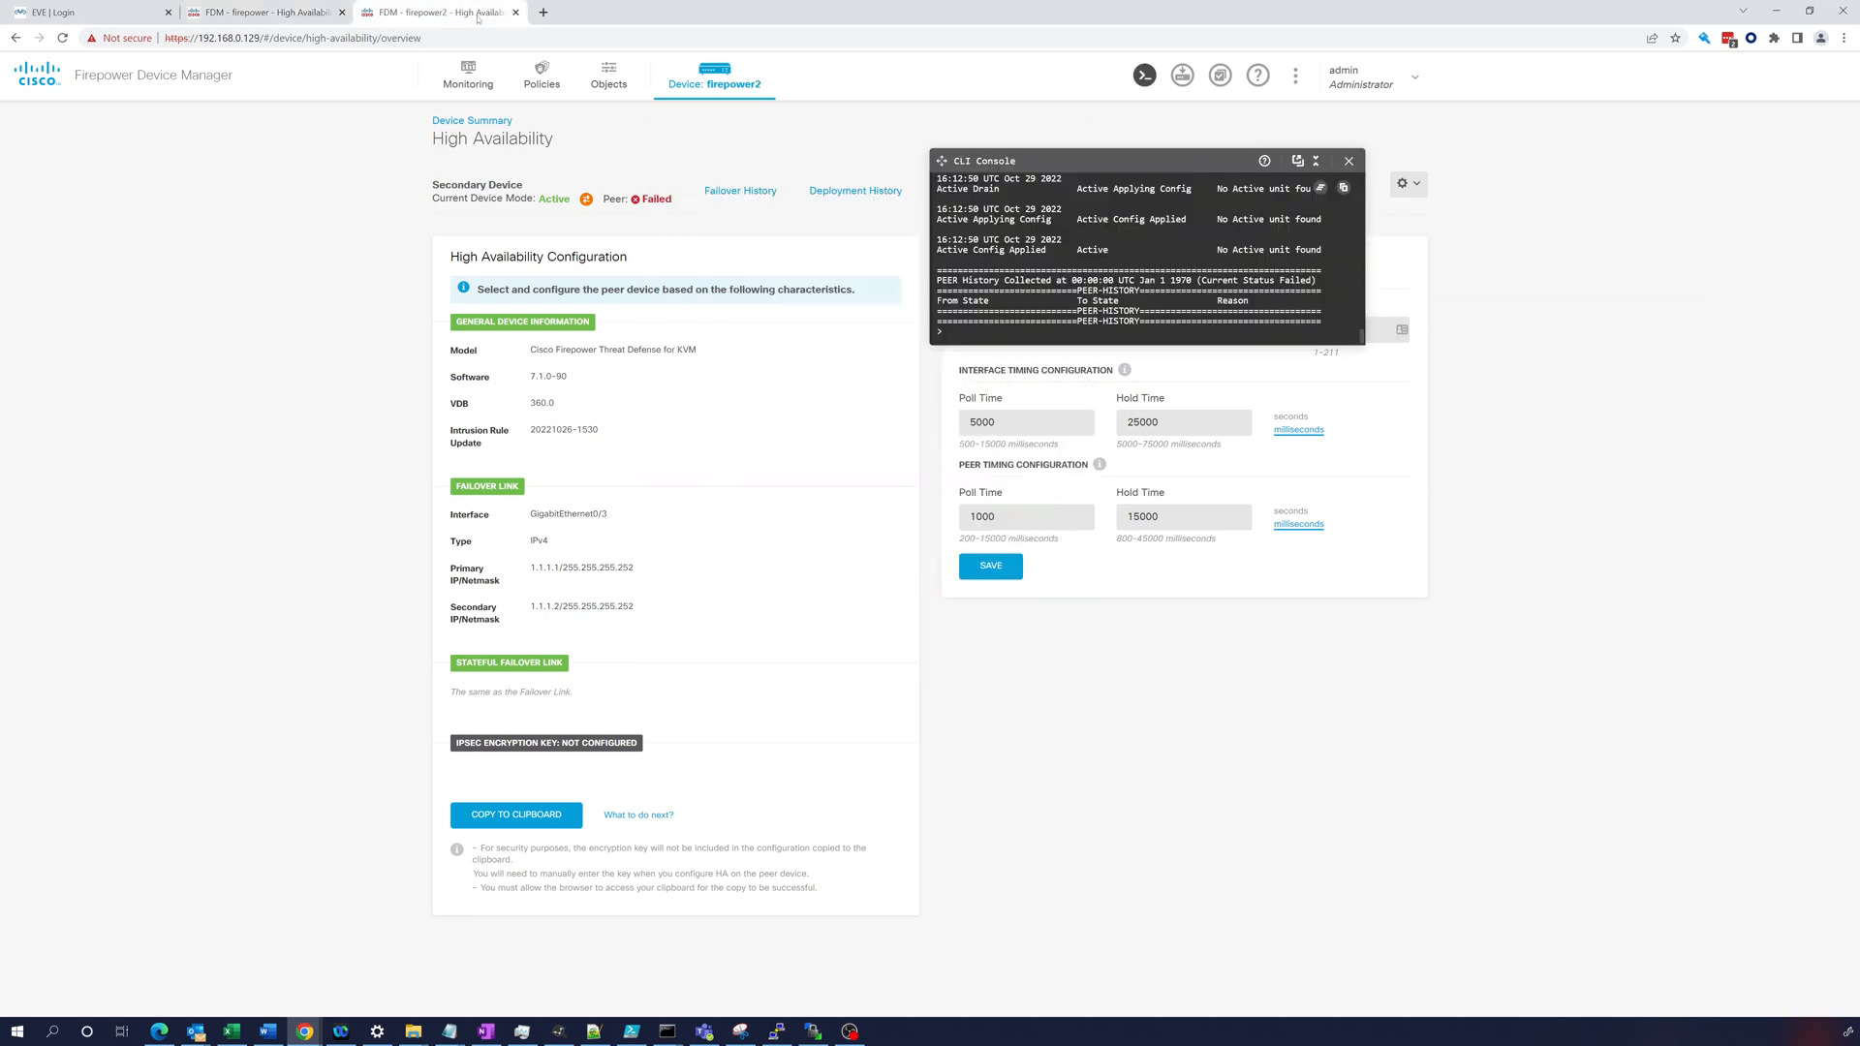
{"action": "left_click", "coordinate": [1356, 168]}
{"action": "left_click", "coordinate": [1402, 184]}
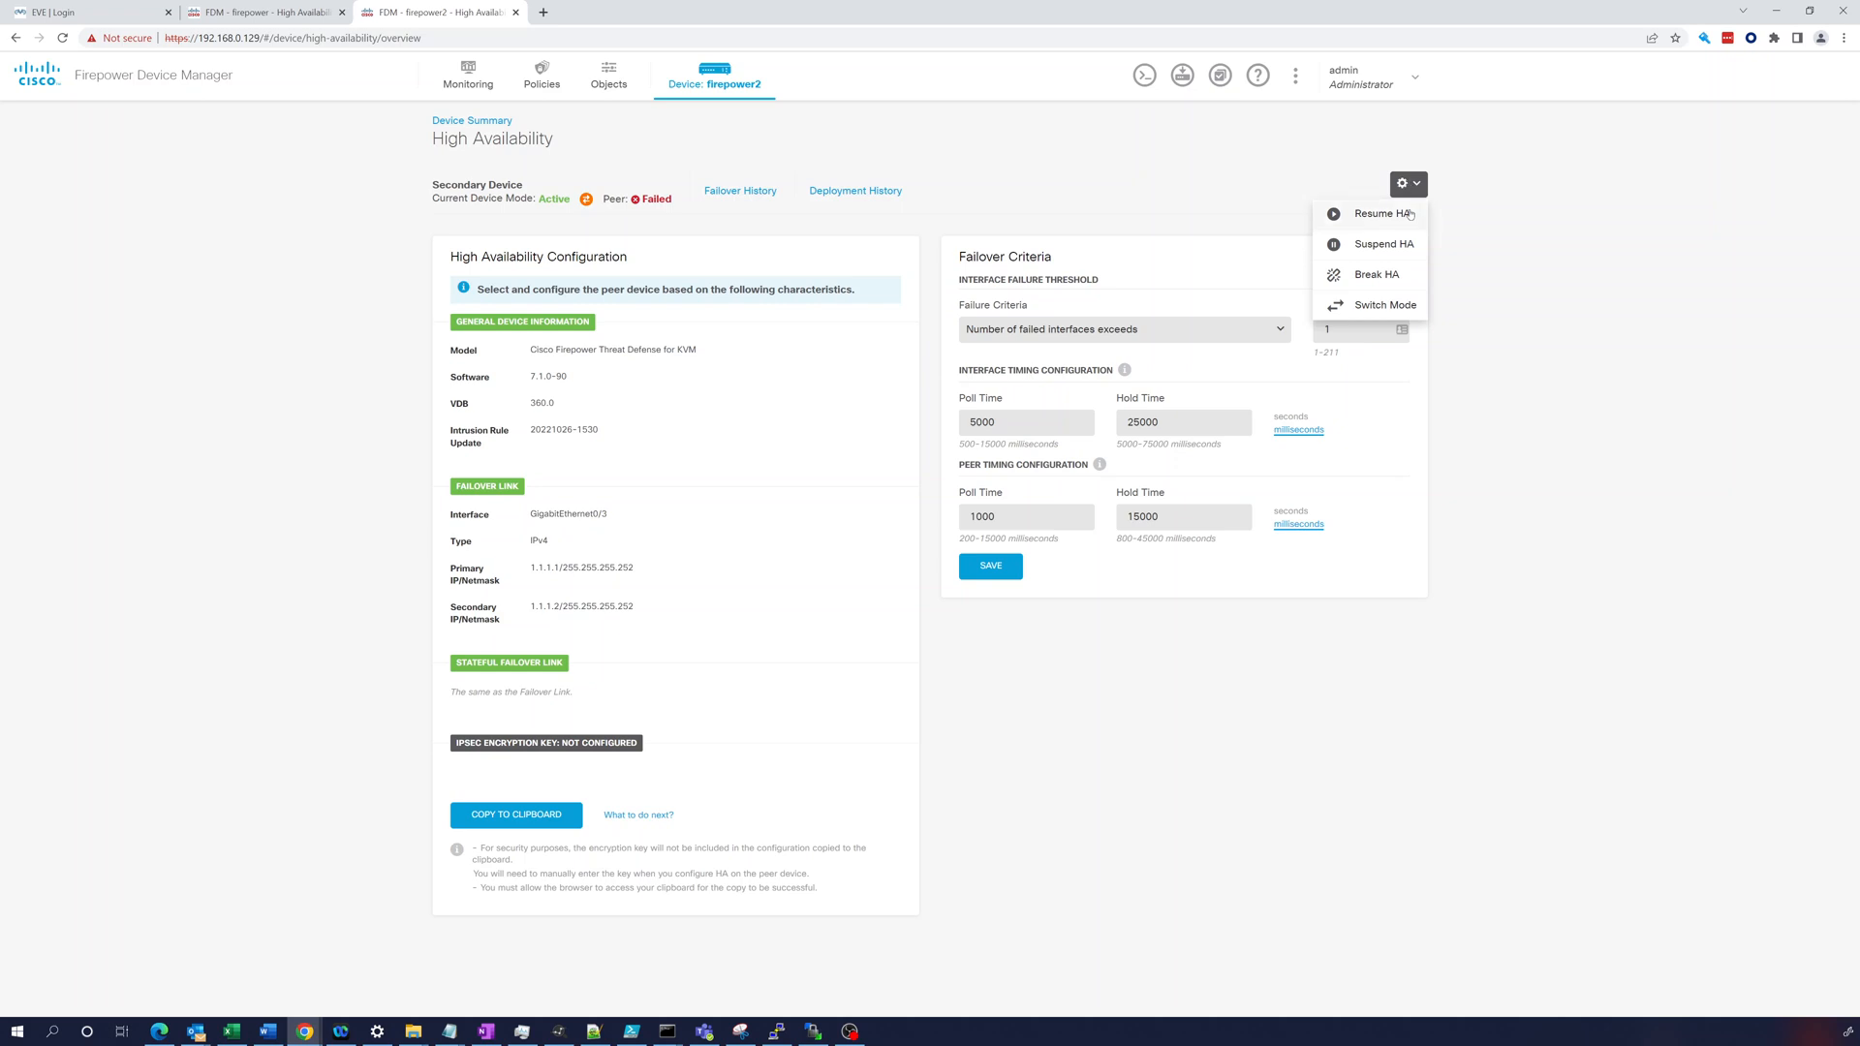
Resume HA on firepower2, recheck its failover history, then go to the EVE login page
{"action": "left_click", "coordinate": [1409, 215]}
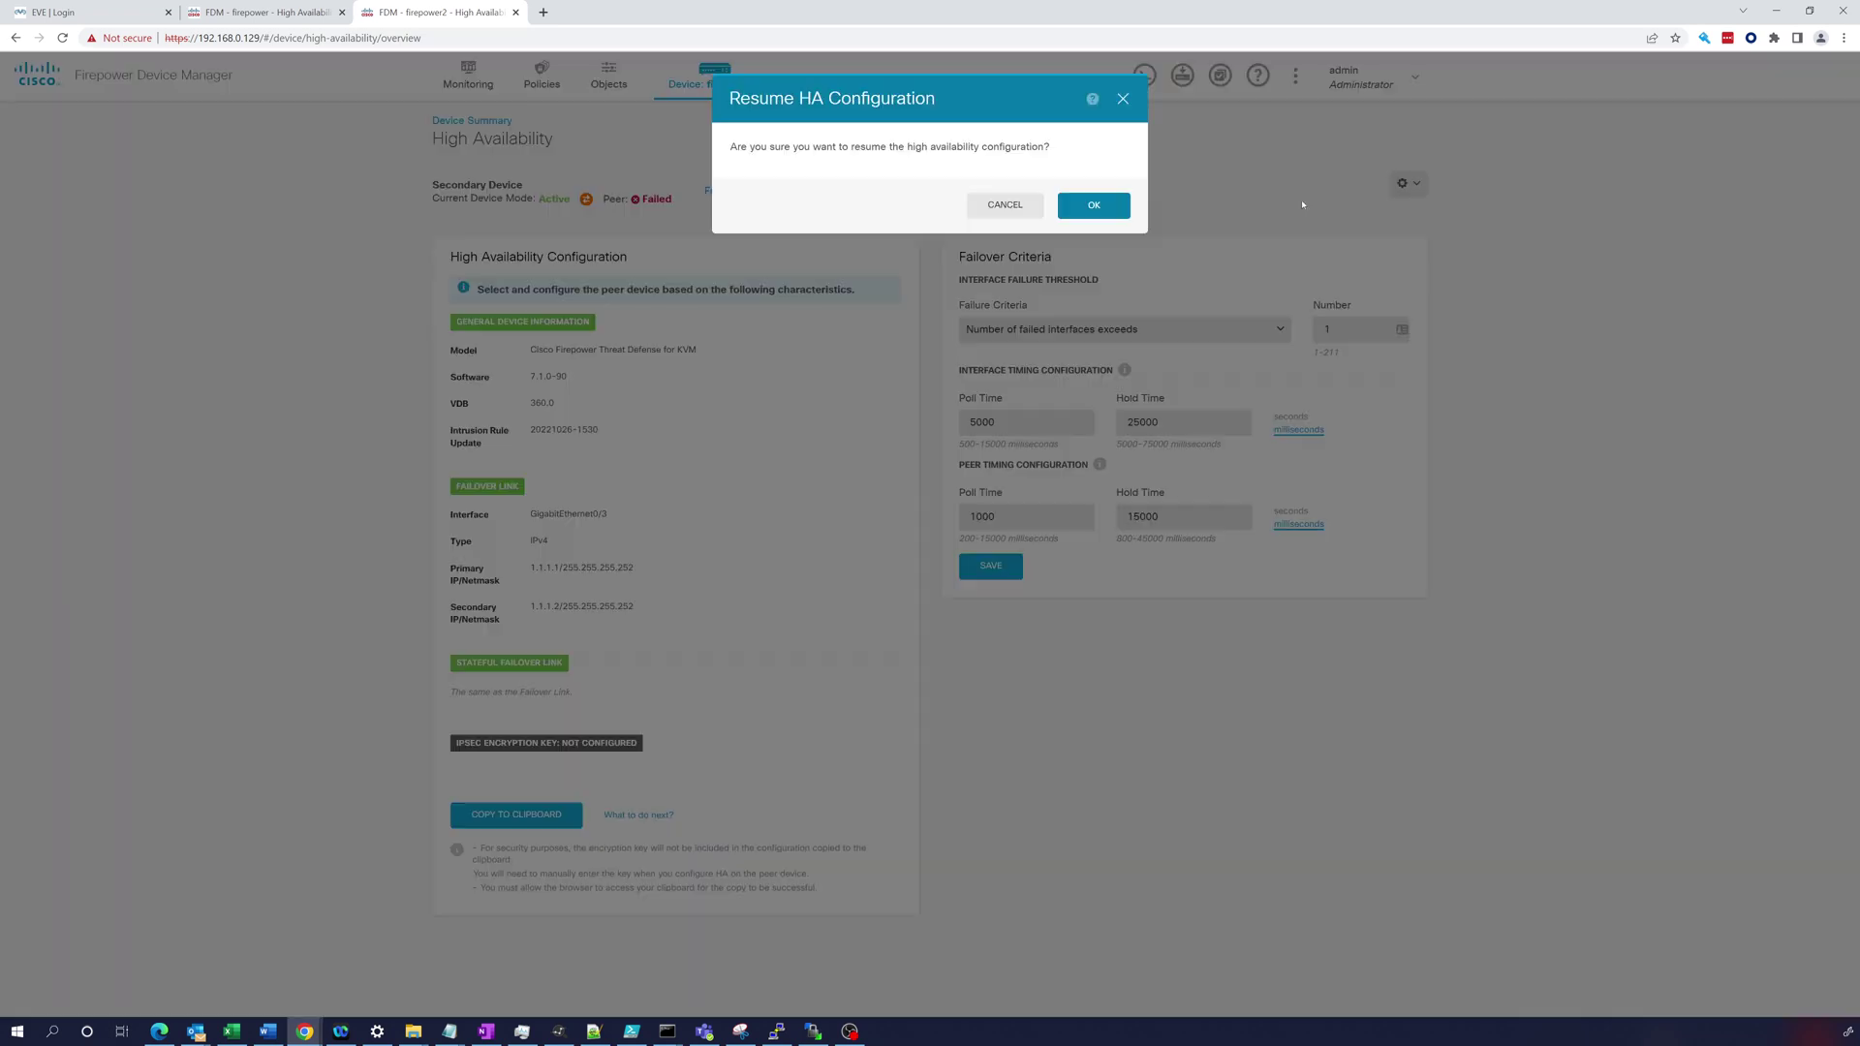
{"action": "left_click", "coordinate": [1102, 205]}
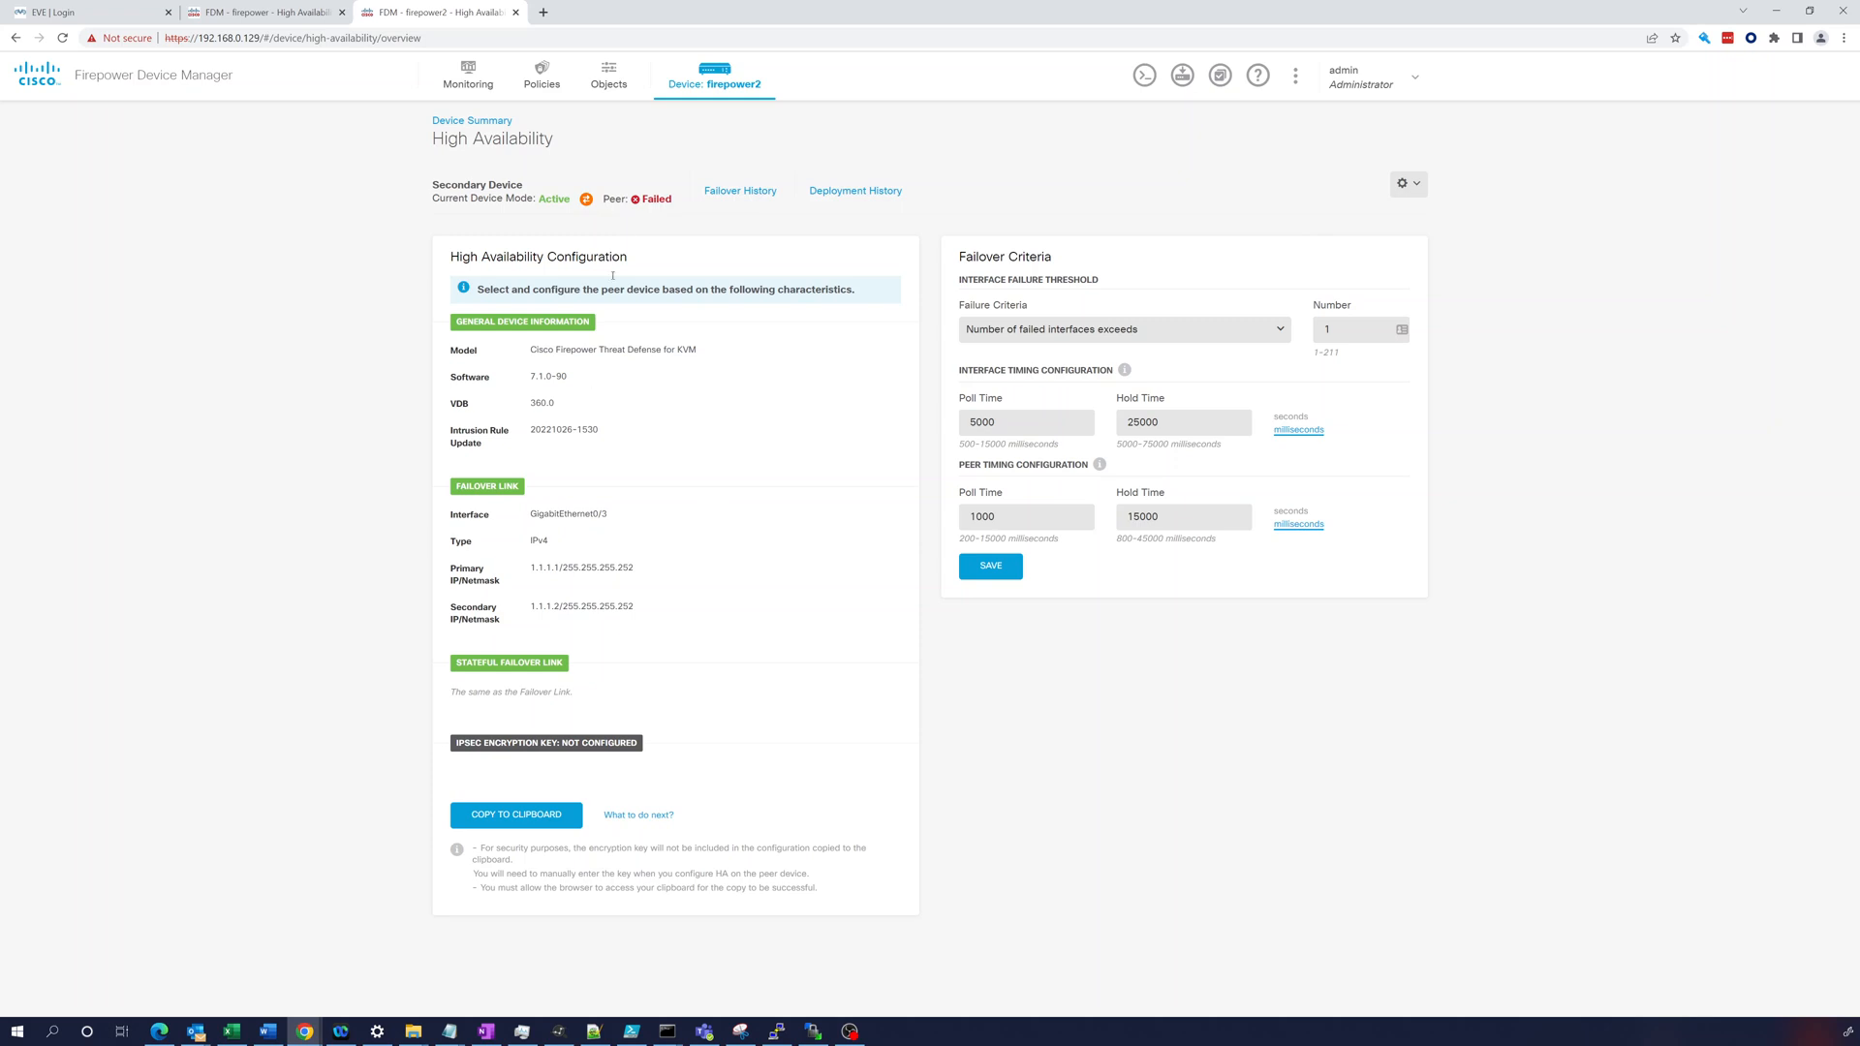
{"action": "left_click", "coordinate": [735, 191]}
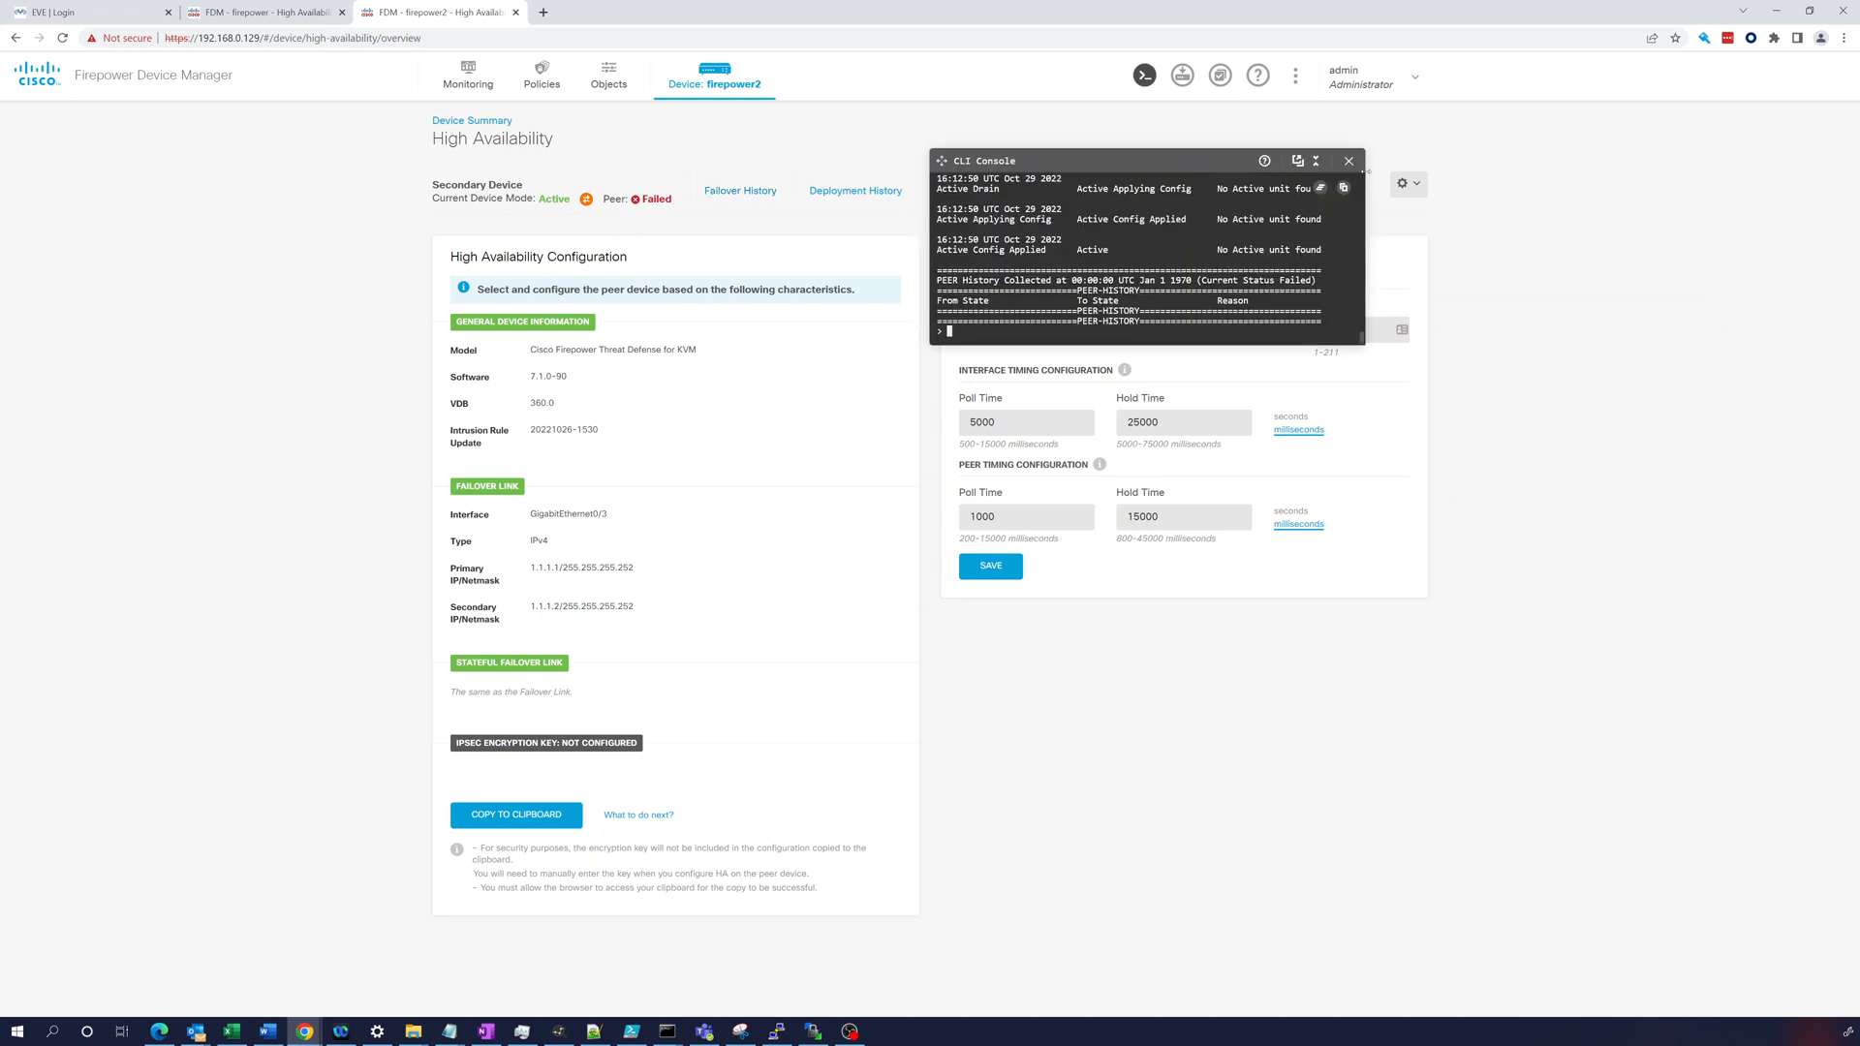
{"action": "left_click", "coordinate": [1349, 160]}
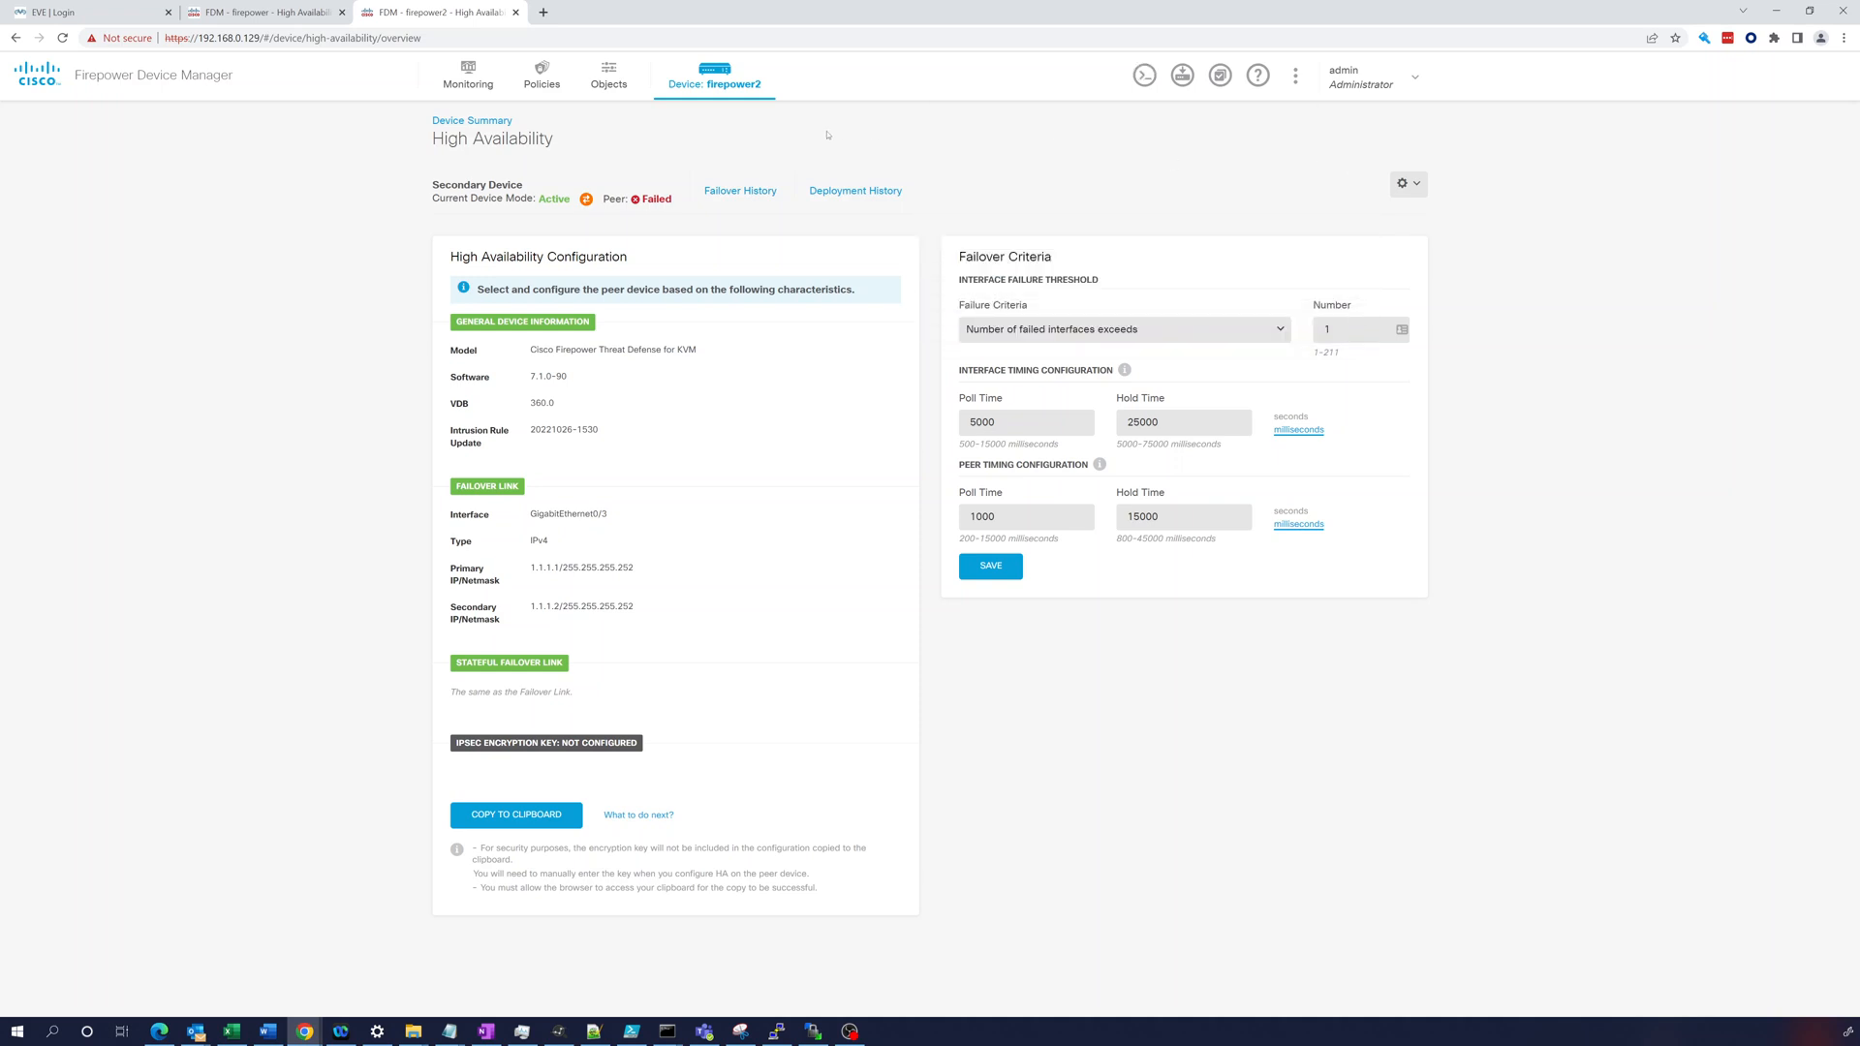
{"action": "left_click", "coordinate": [32, 12]}
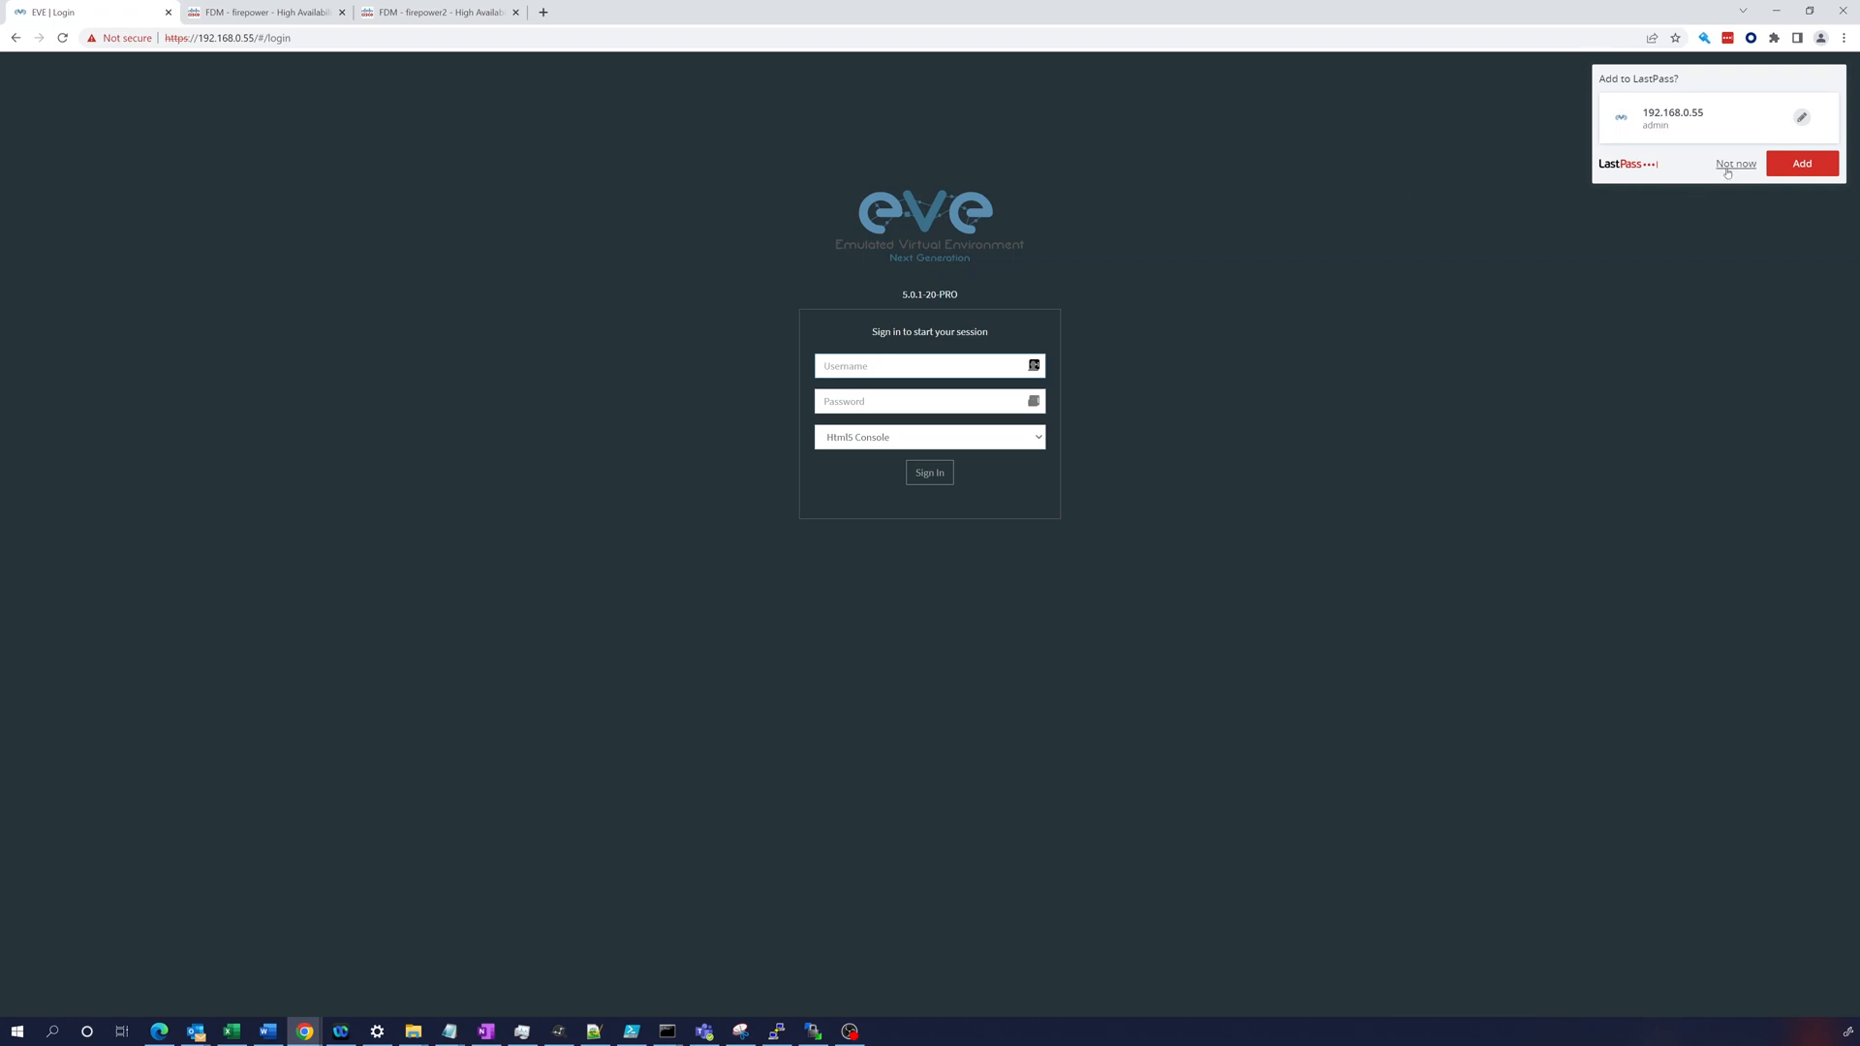
Sign in to EVE-NG to view the lab topology, then return to firepower2's HA page
{"action": "left_click", "coordinate": [1735, 164]}
{"action": "left_click", "coordinate": [885, 363]}
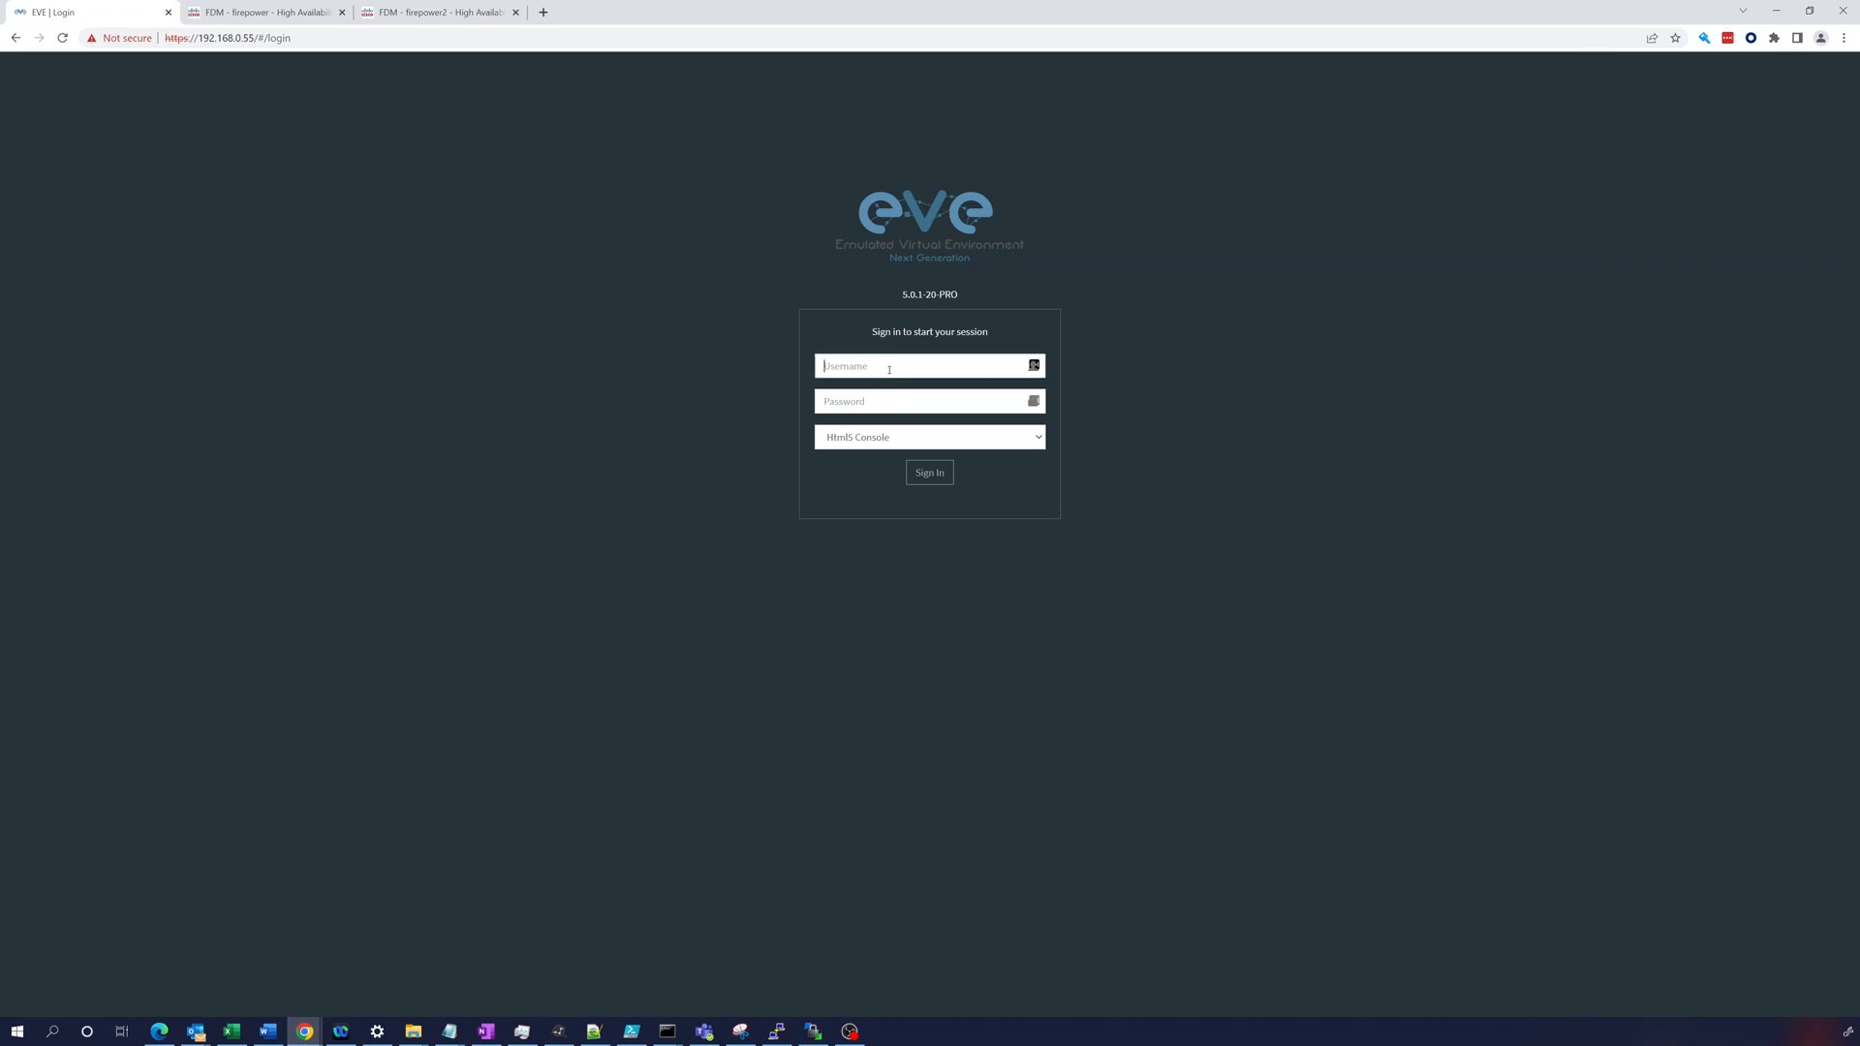
{"action": "type", "text": "admin"}
{"action": "key", "text": "Tab"}
{"action": "type", "text": "e"}
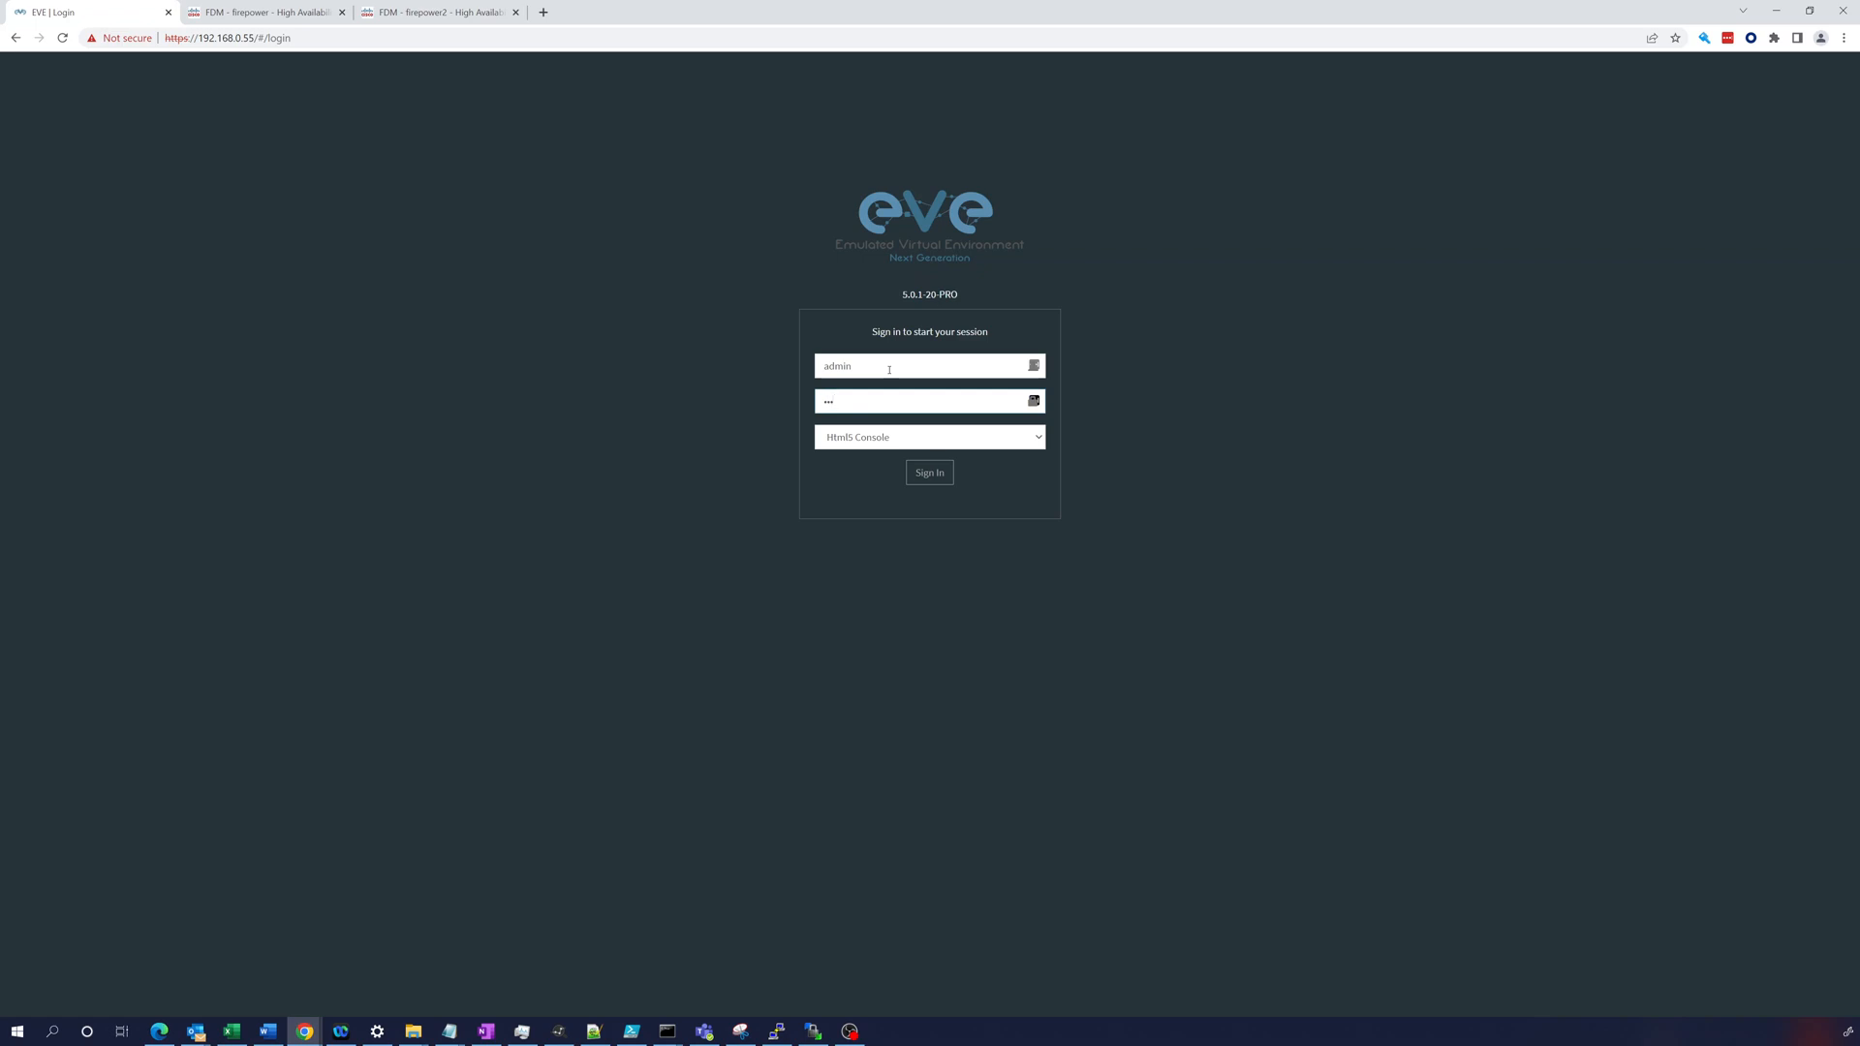
{"action": "key", "text": "Return"}
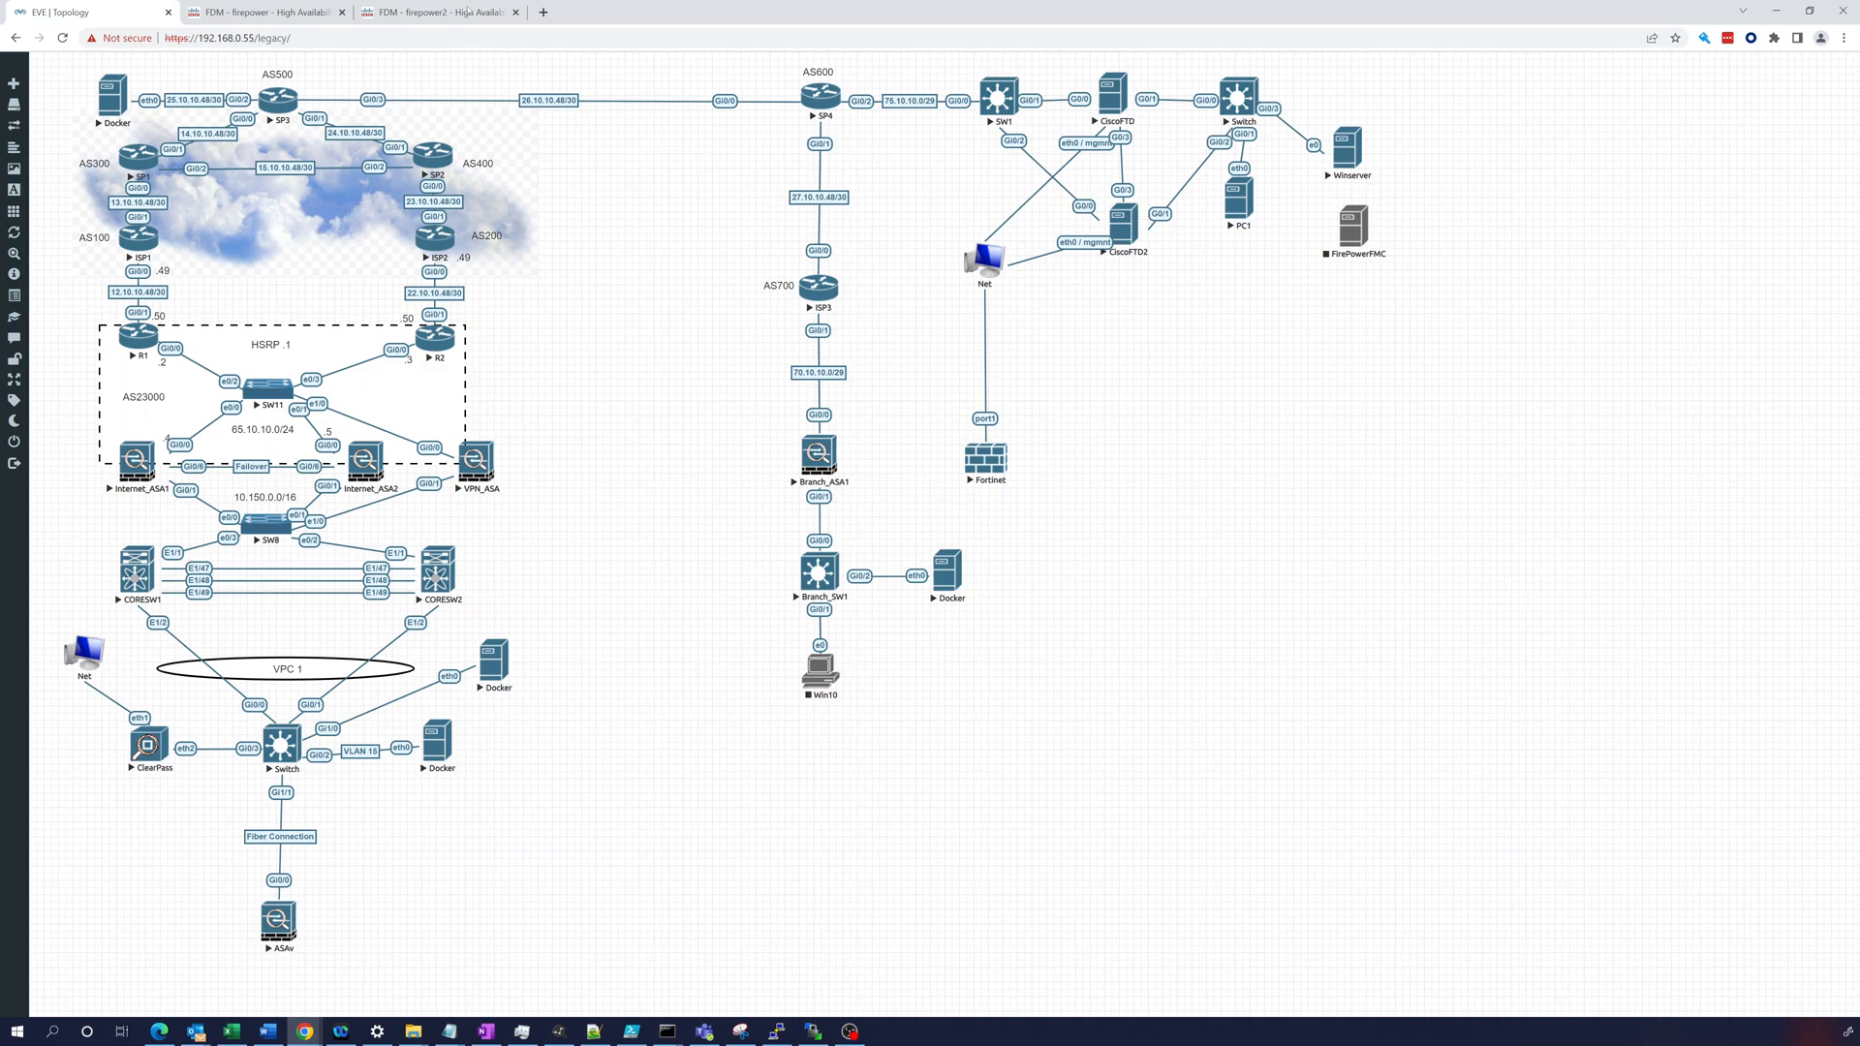
{"action": "left_click", "coordinate": [436, 12]}
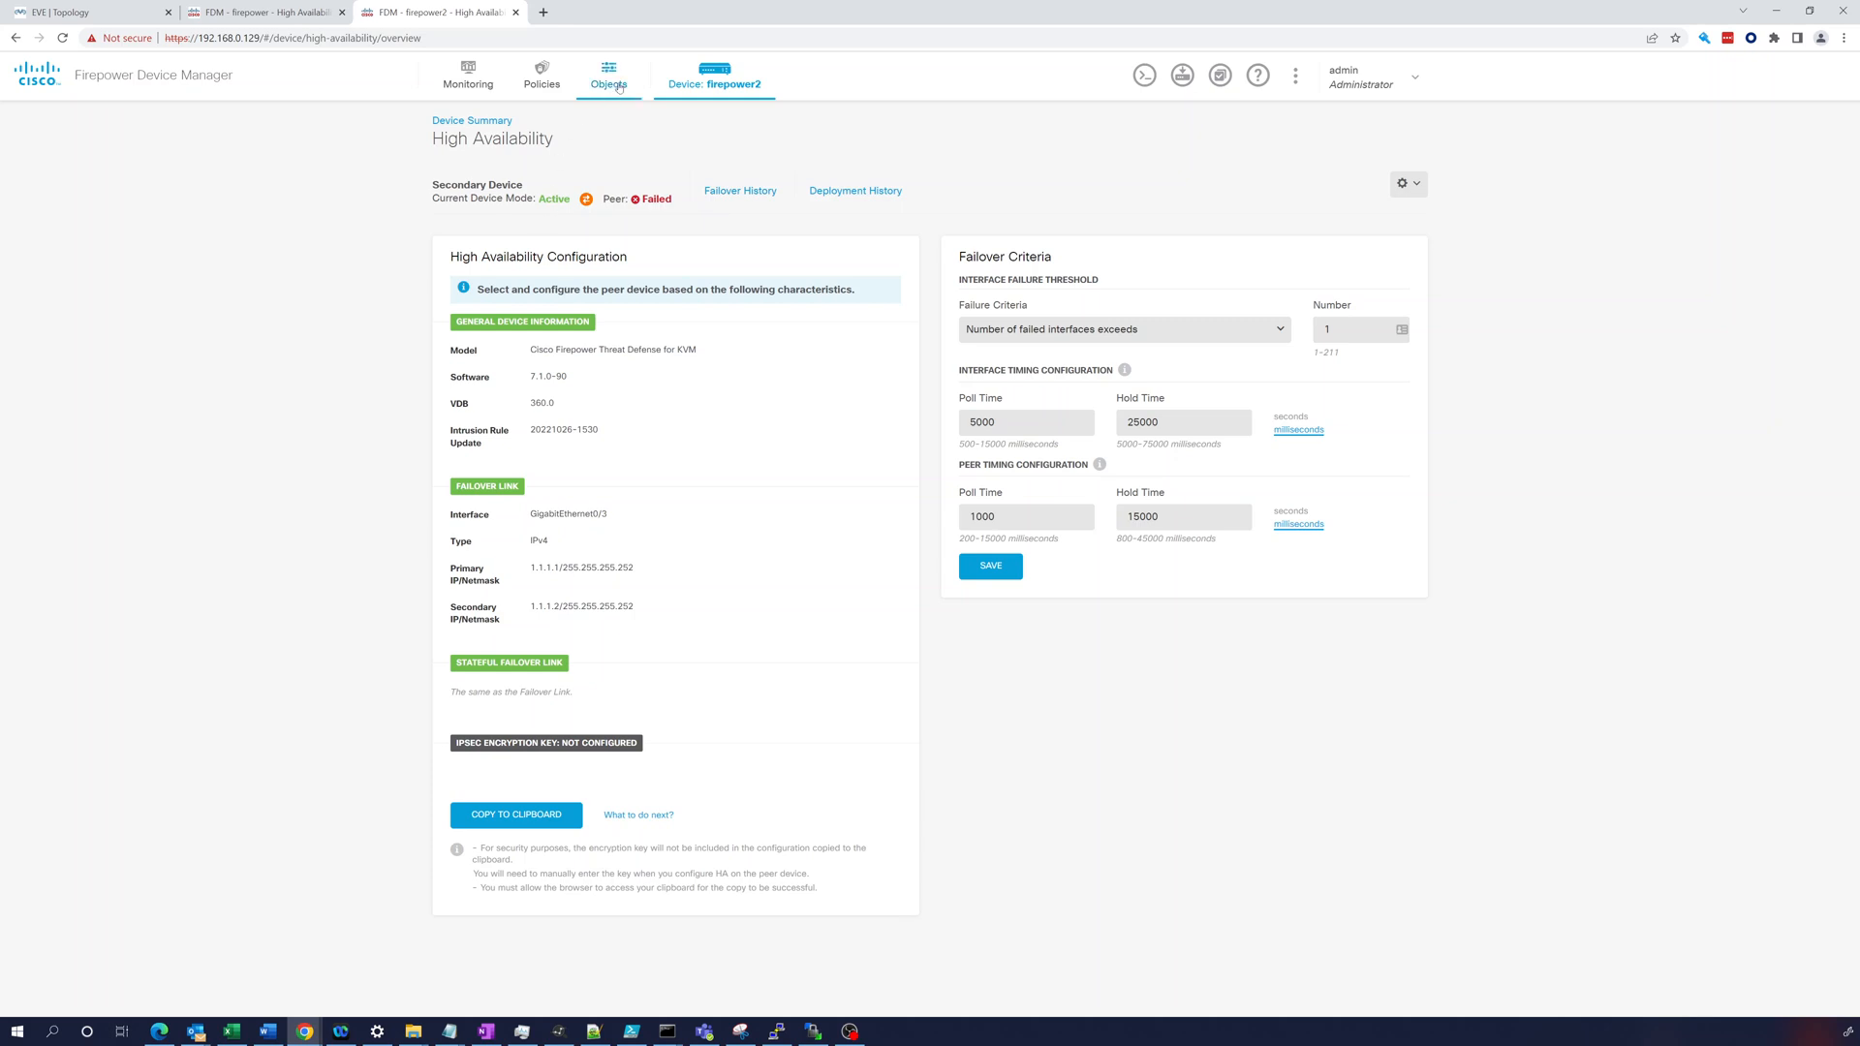
Confirm no pending changes, view the deployment history, then return to firepower2's device summary
{"action": "left_click", "coordinate": [1184, 74]}
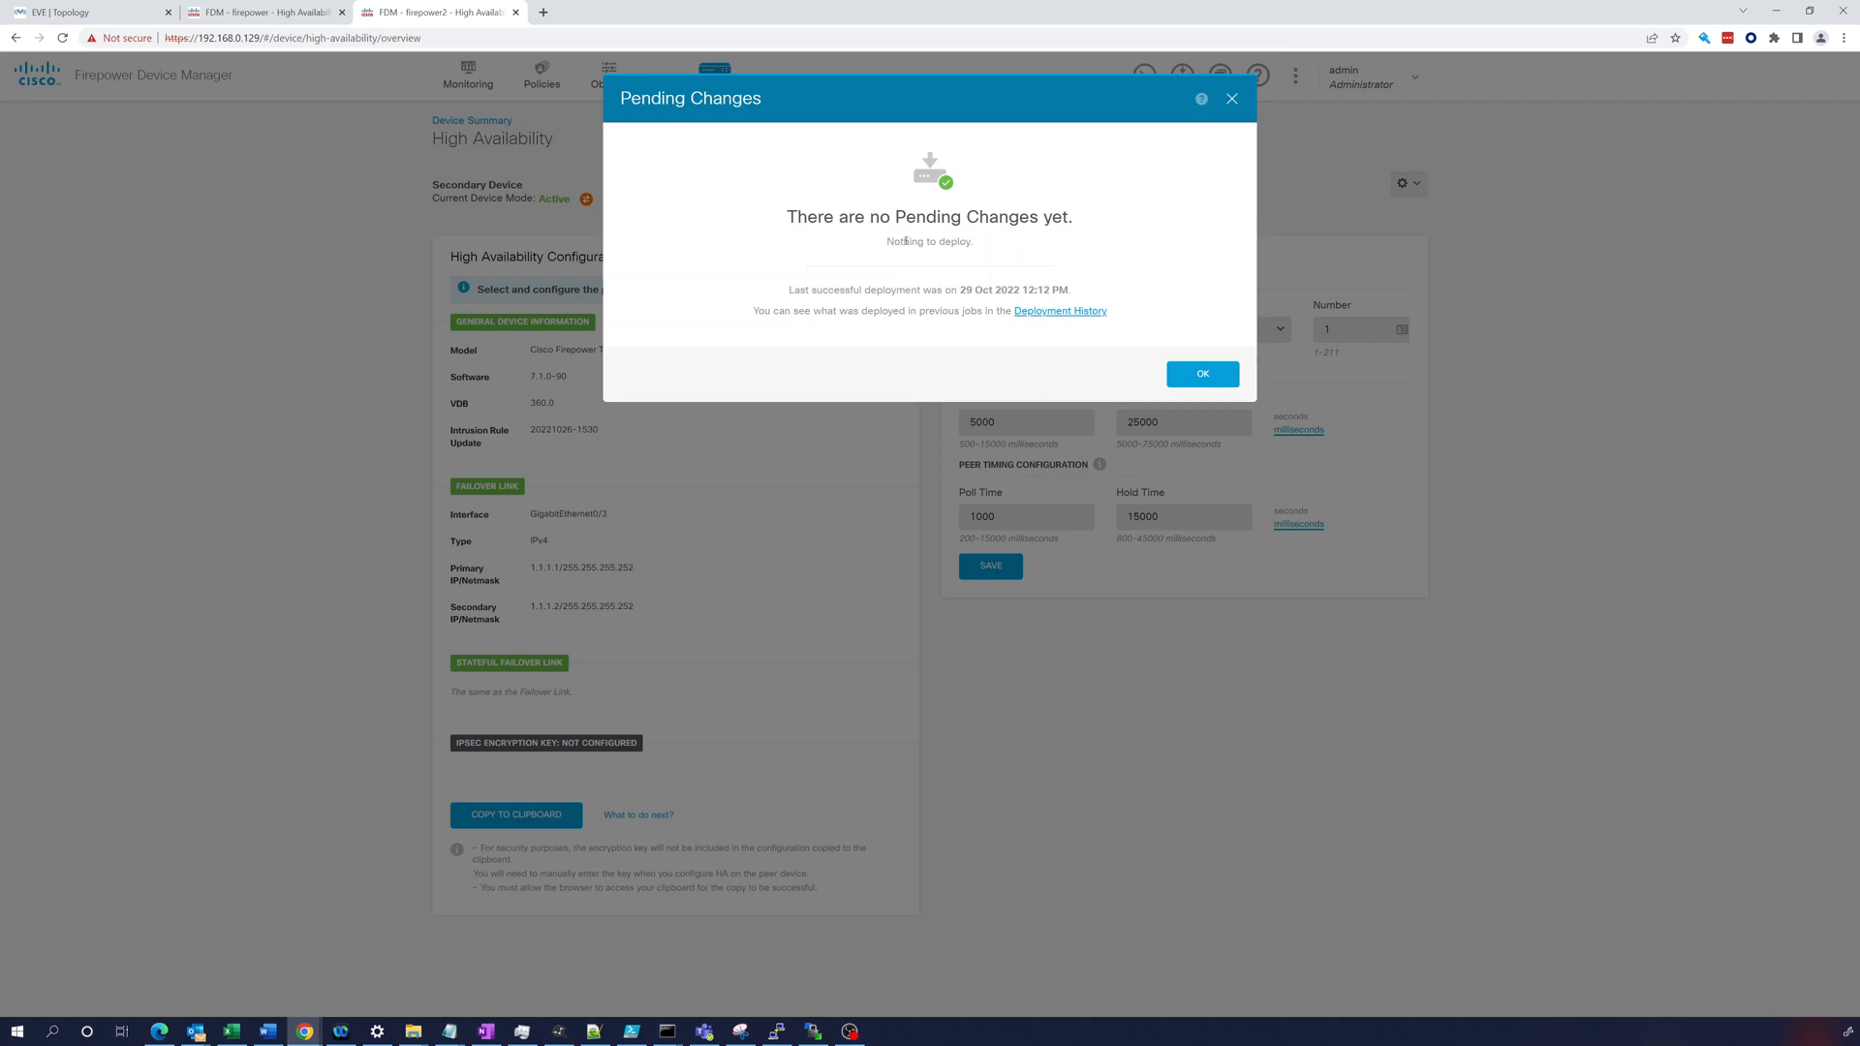
{"action": "left_click", "coordinate": [1059, 312]}
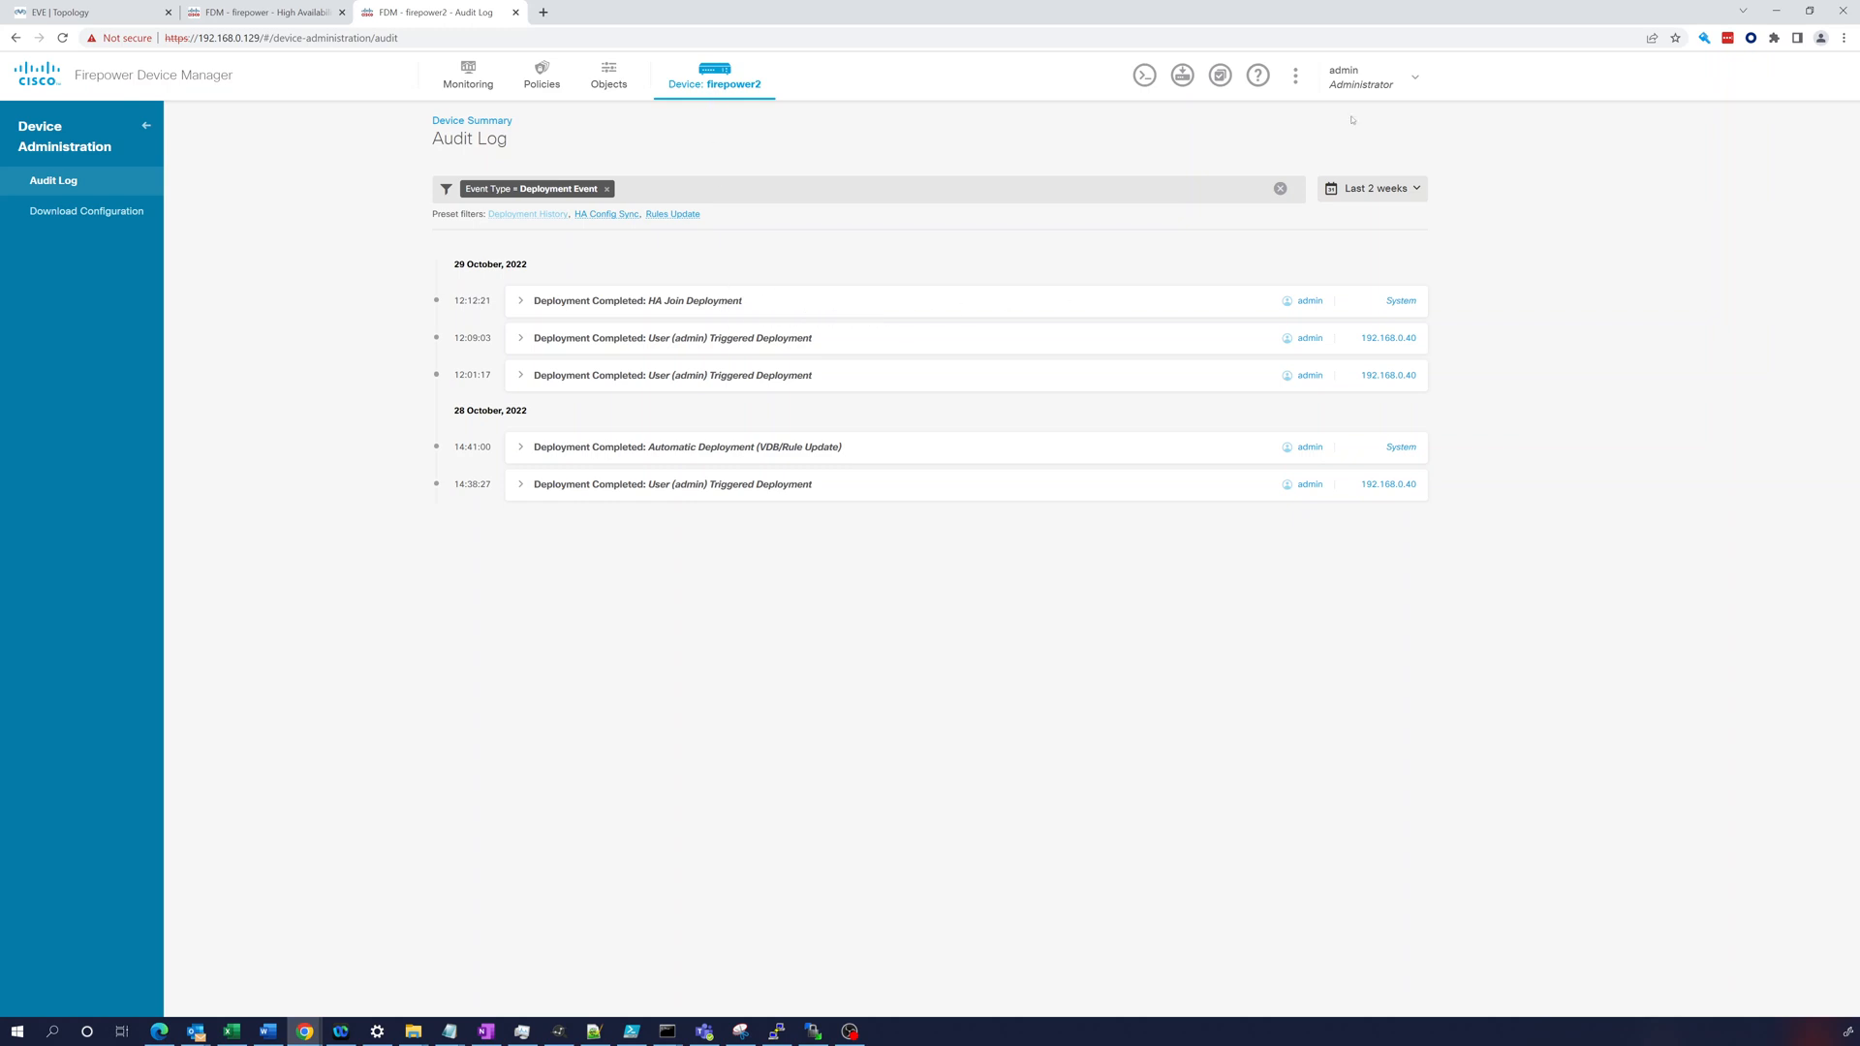
{"action": "left_click", "coordinate": [757, 80]}
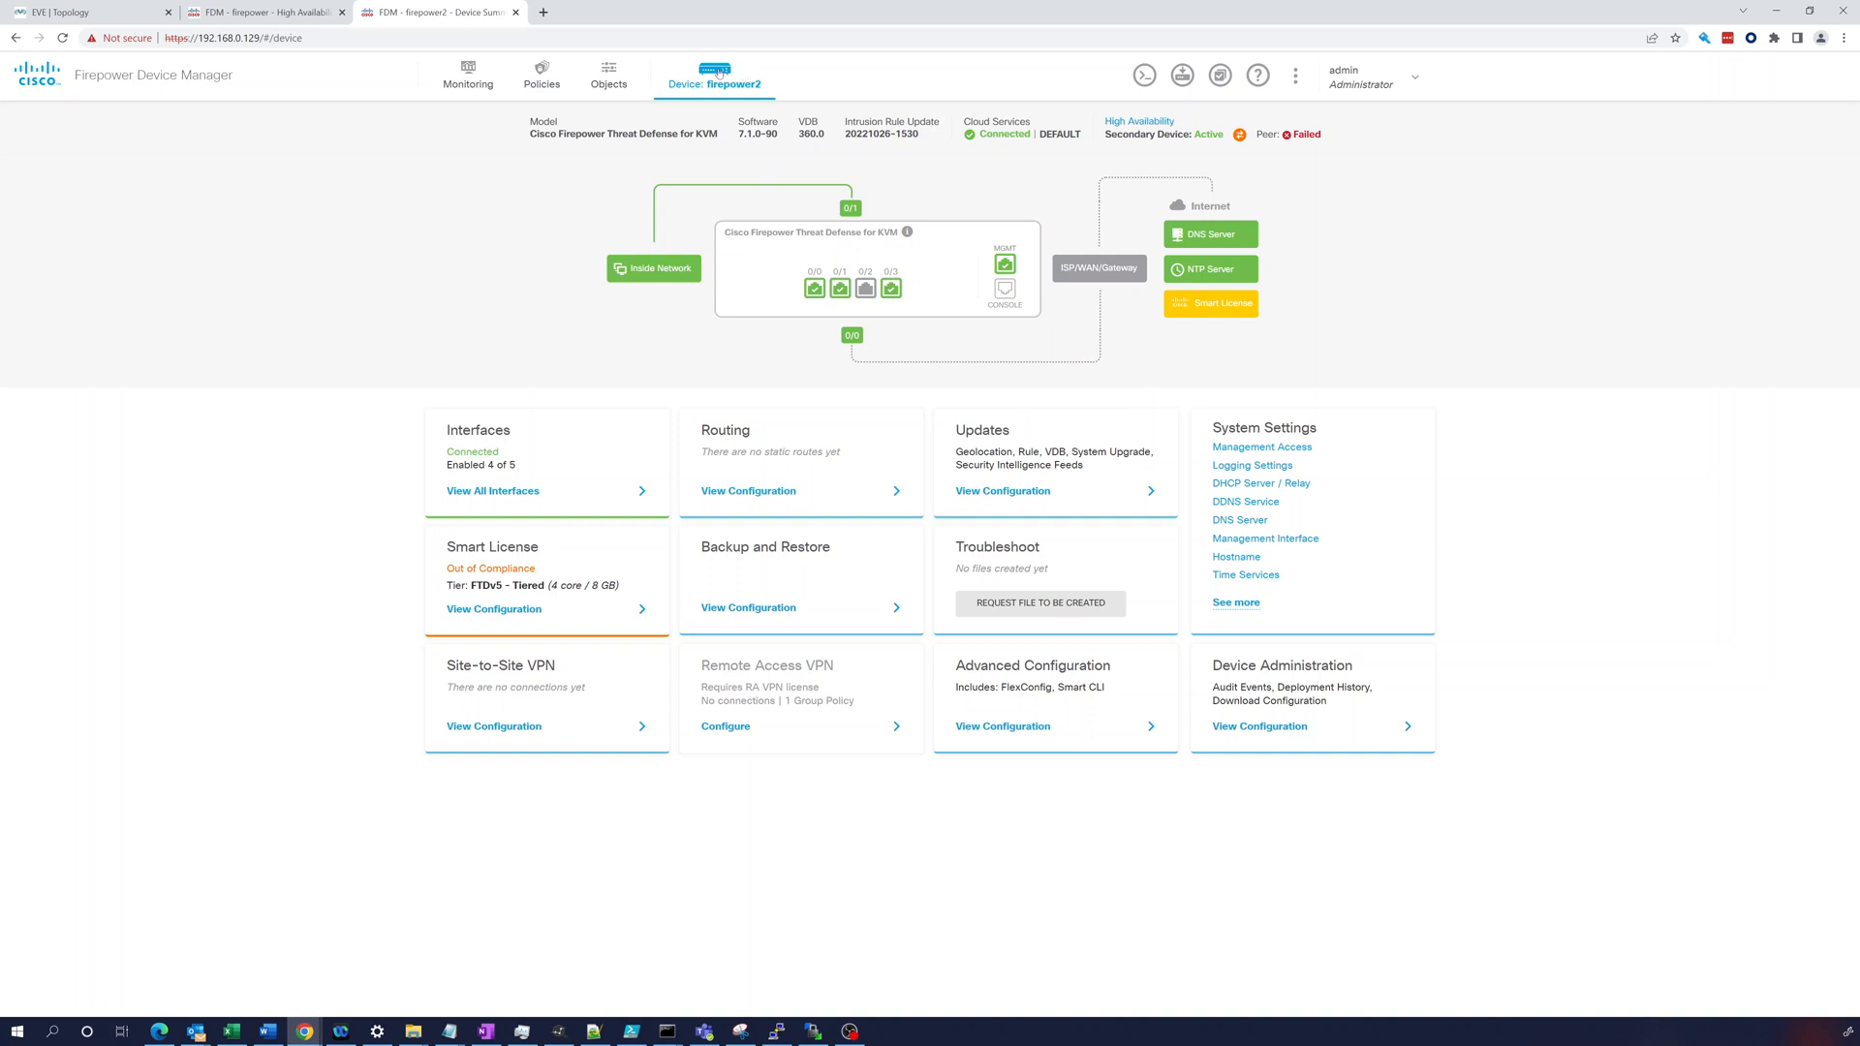
Break HA on Firepower2 from the High Availability page and confirm BREAK
{"action": "left_click", "coordinate": [1141, 121]}
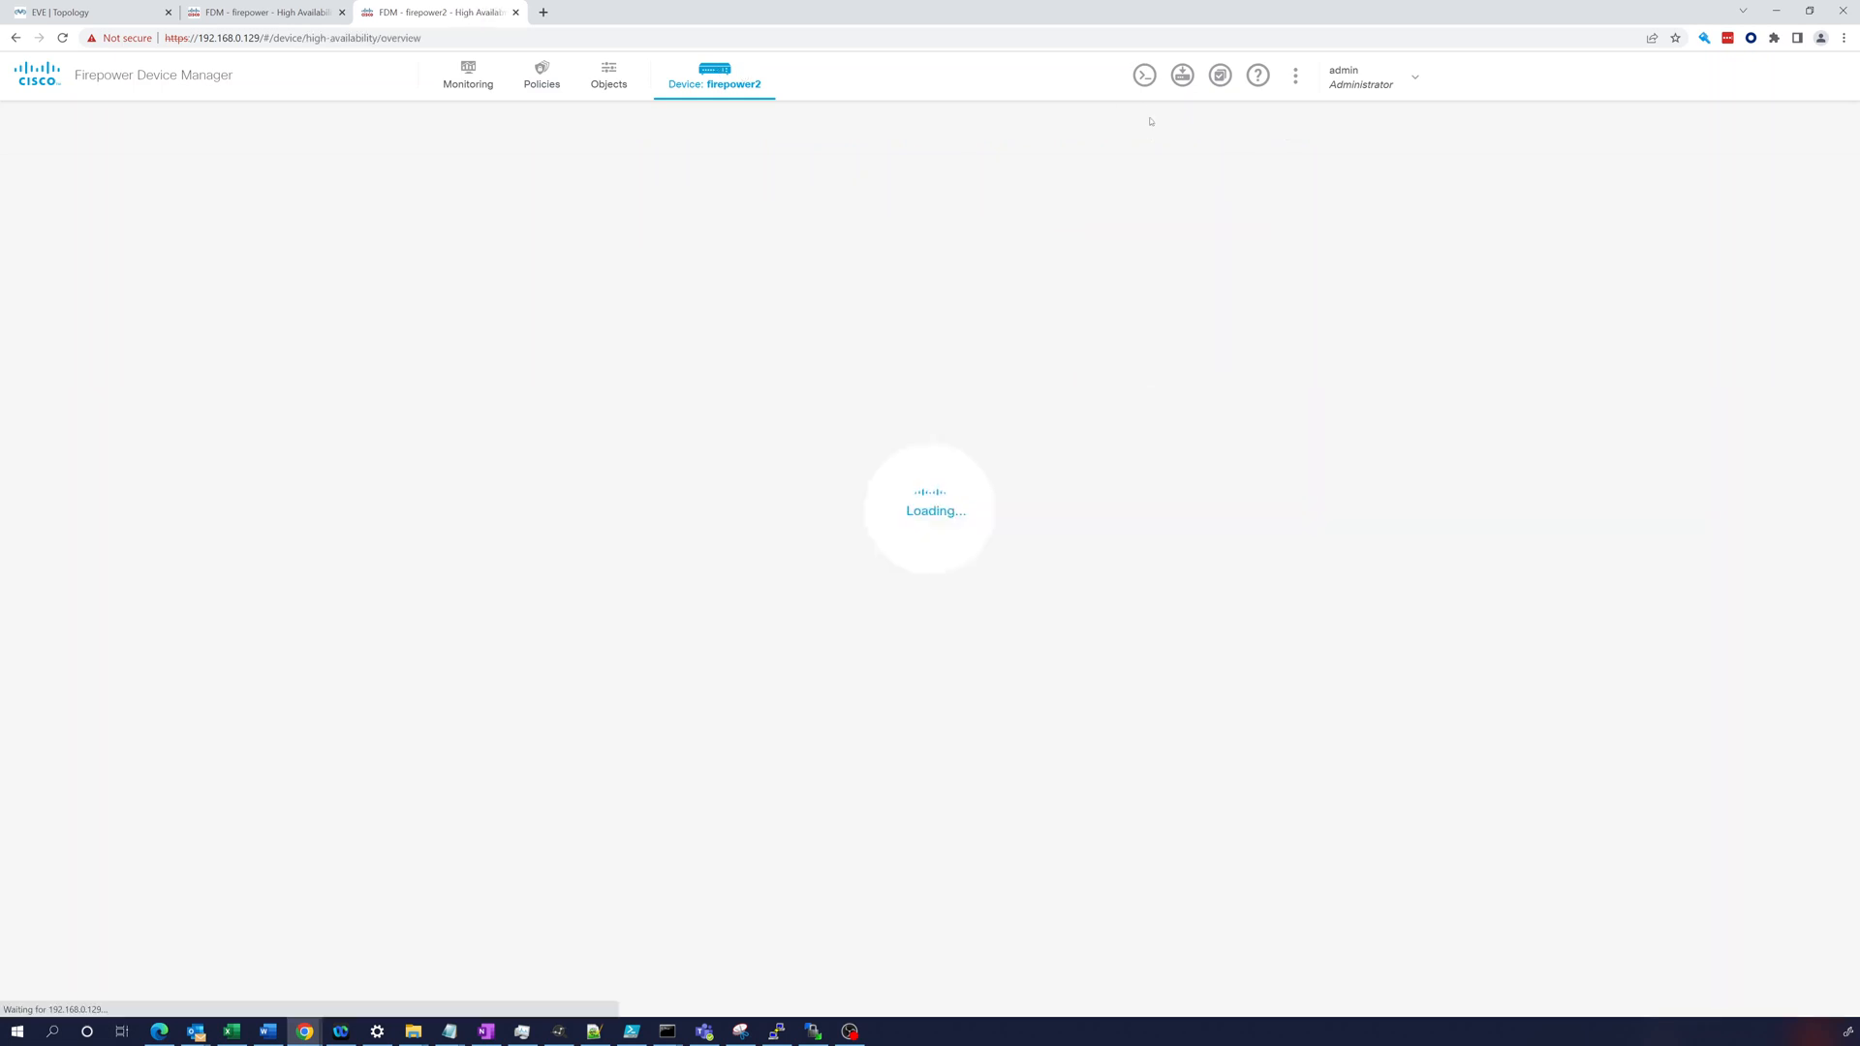
{"action": "left_click", "coordinate": [1409, 185]}
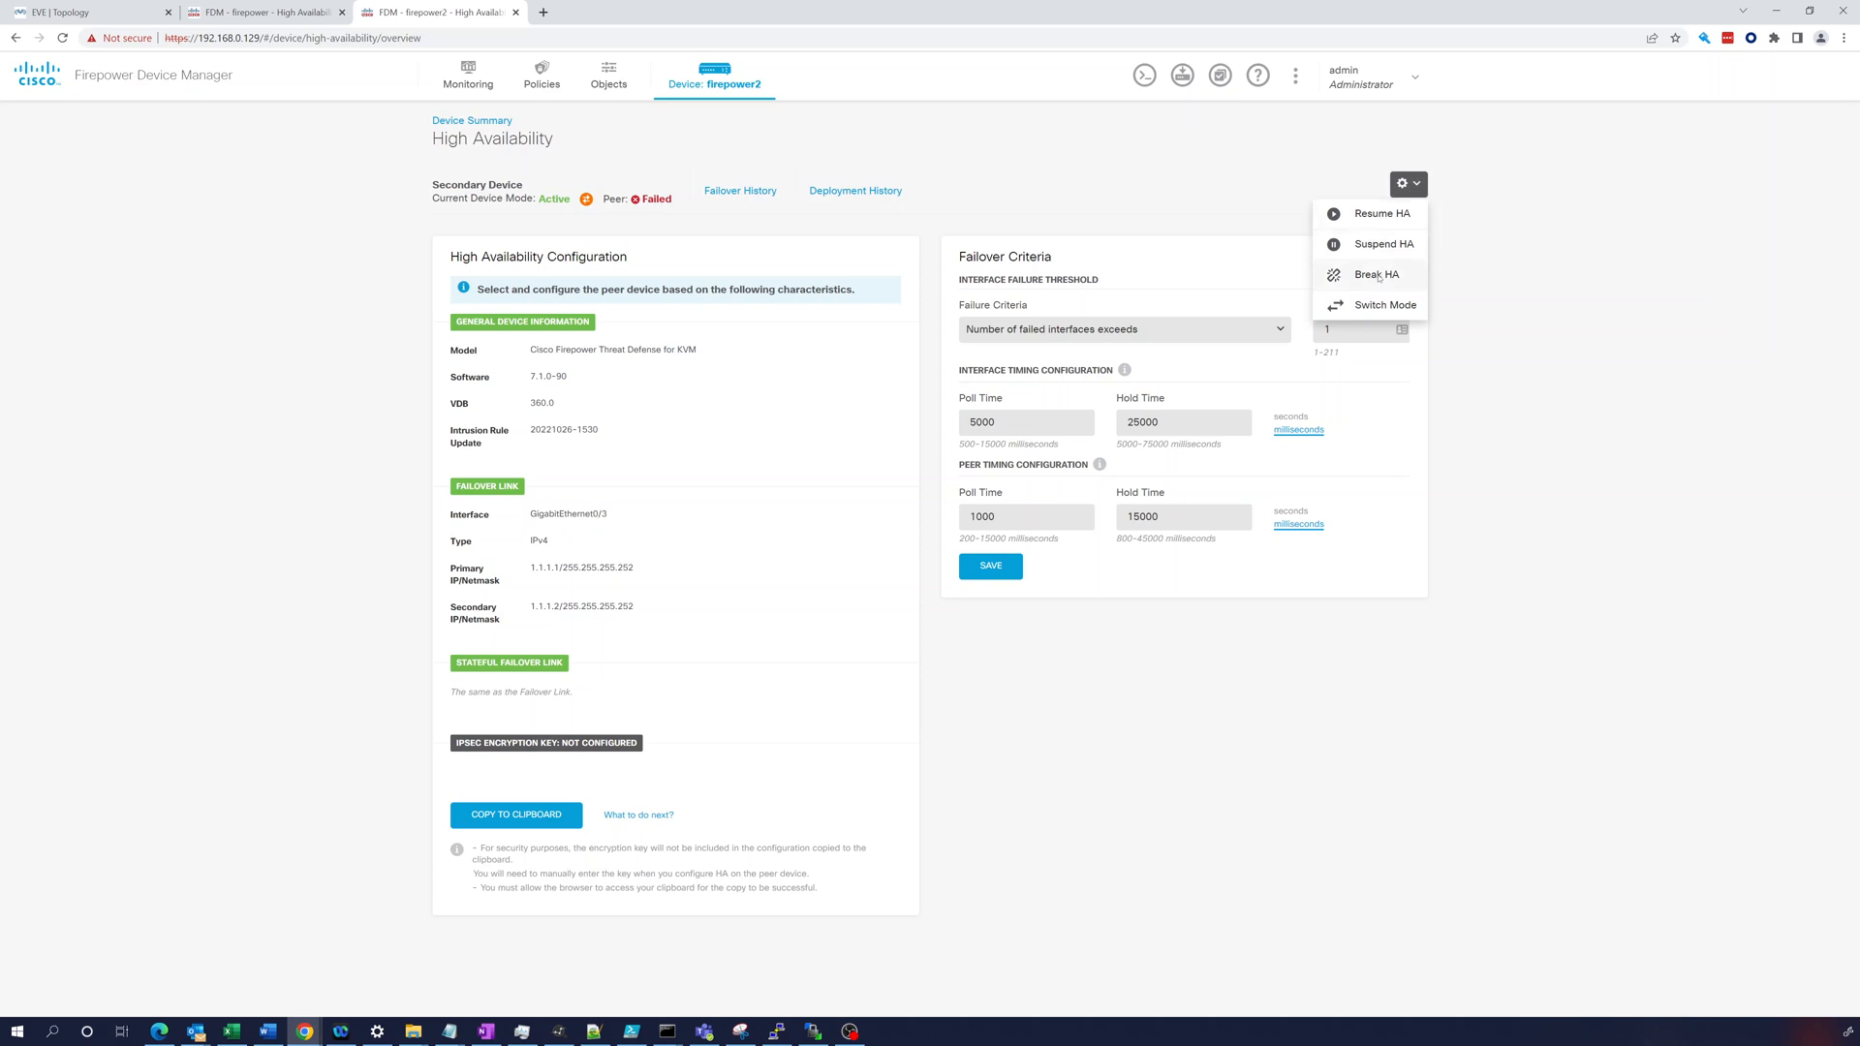
{"action": "left_click", "coordinate": [1377, 275]}
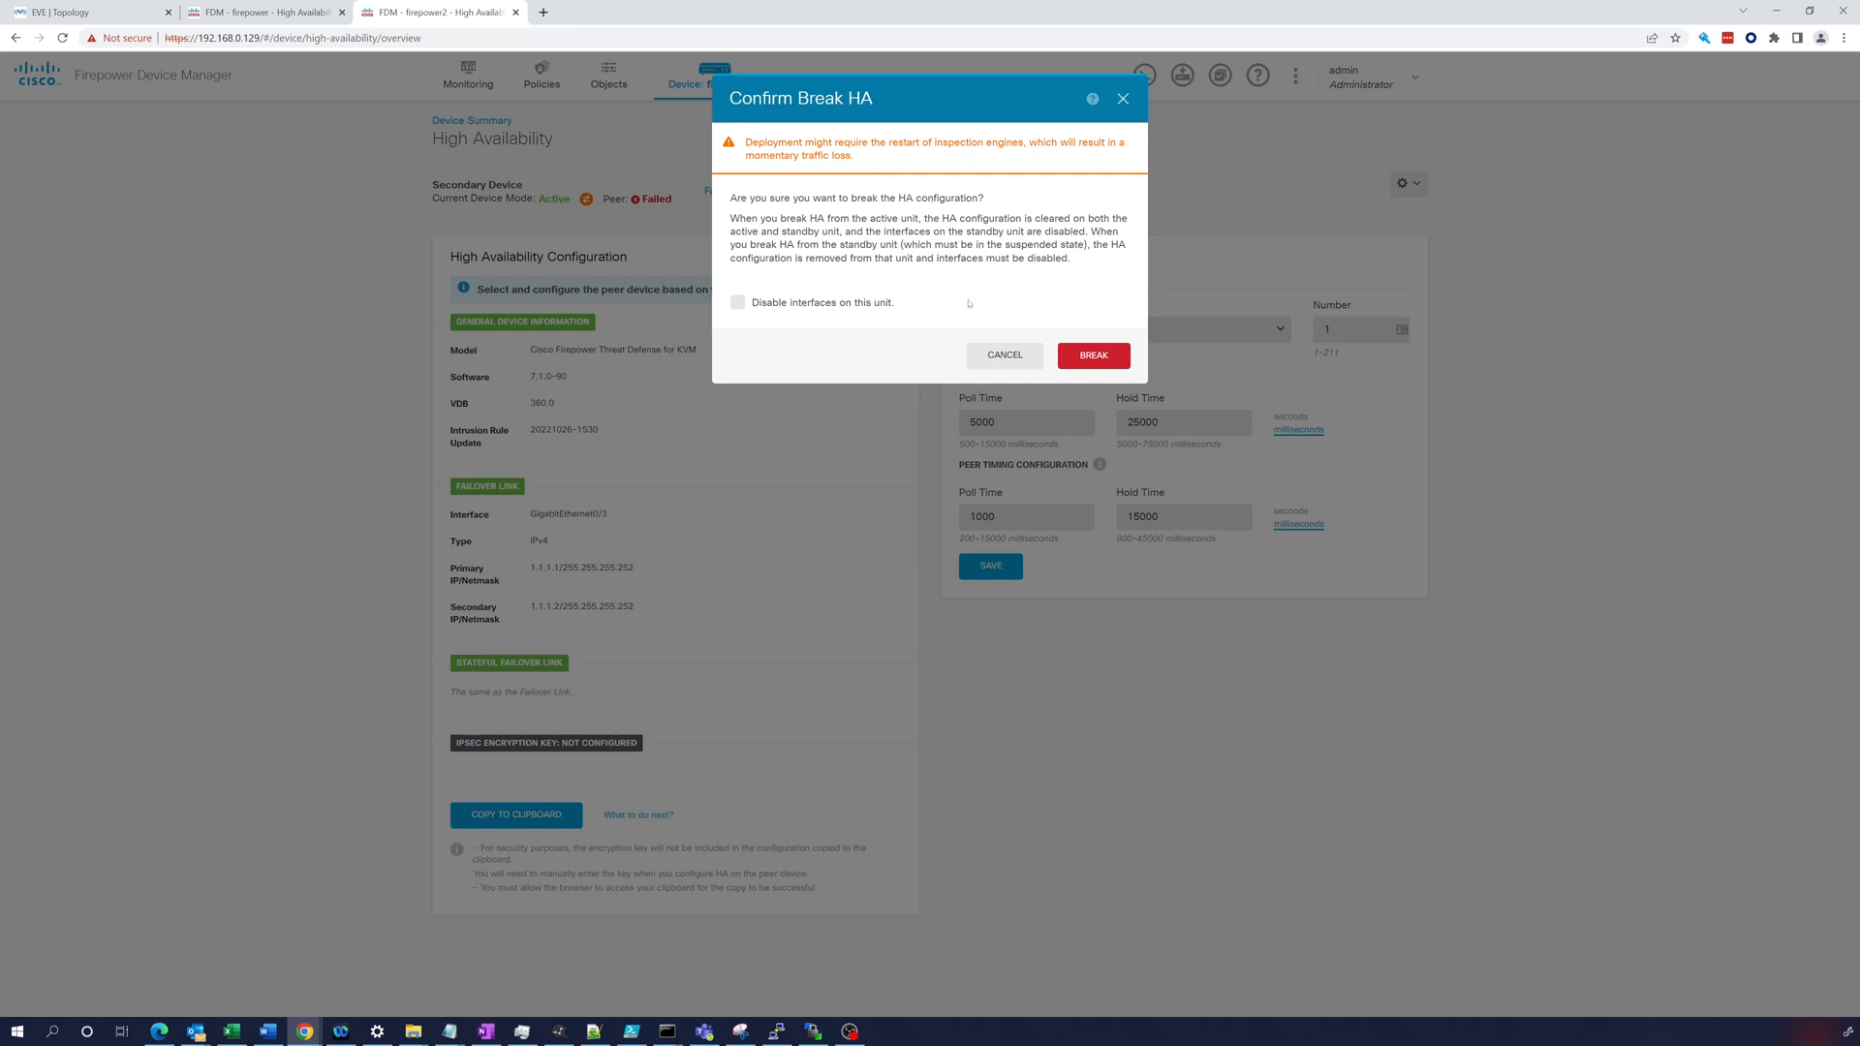
{"action": "left_click", "coordinate": [1111, 357]}
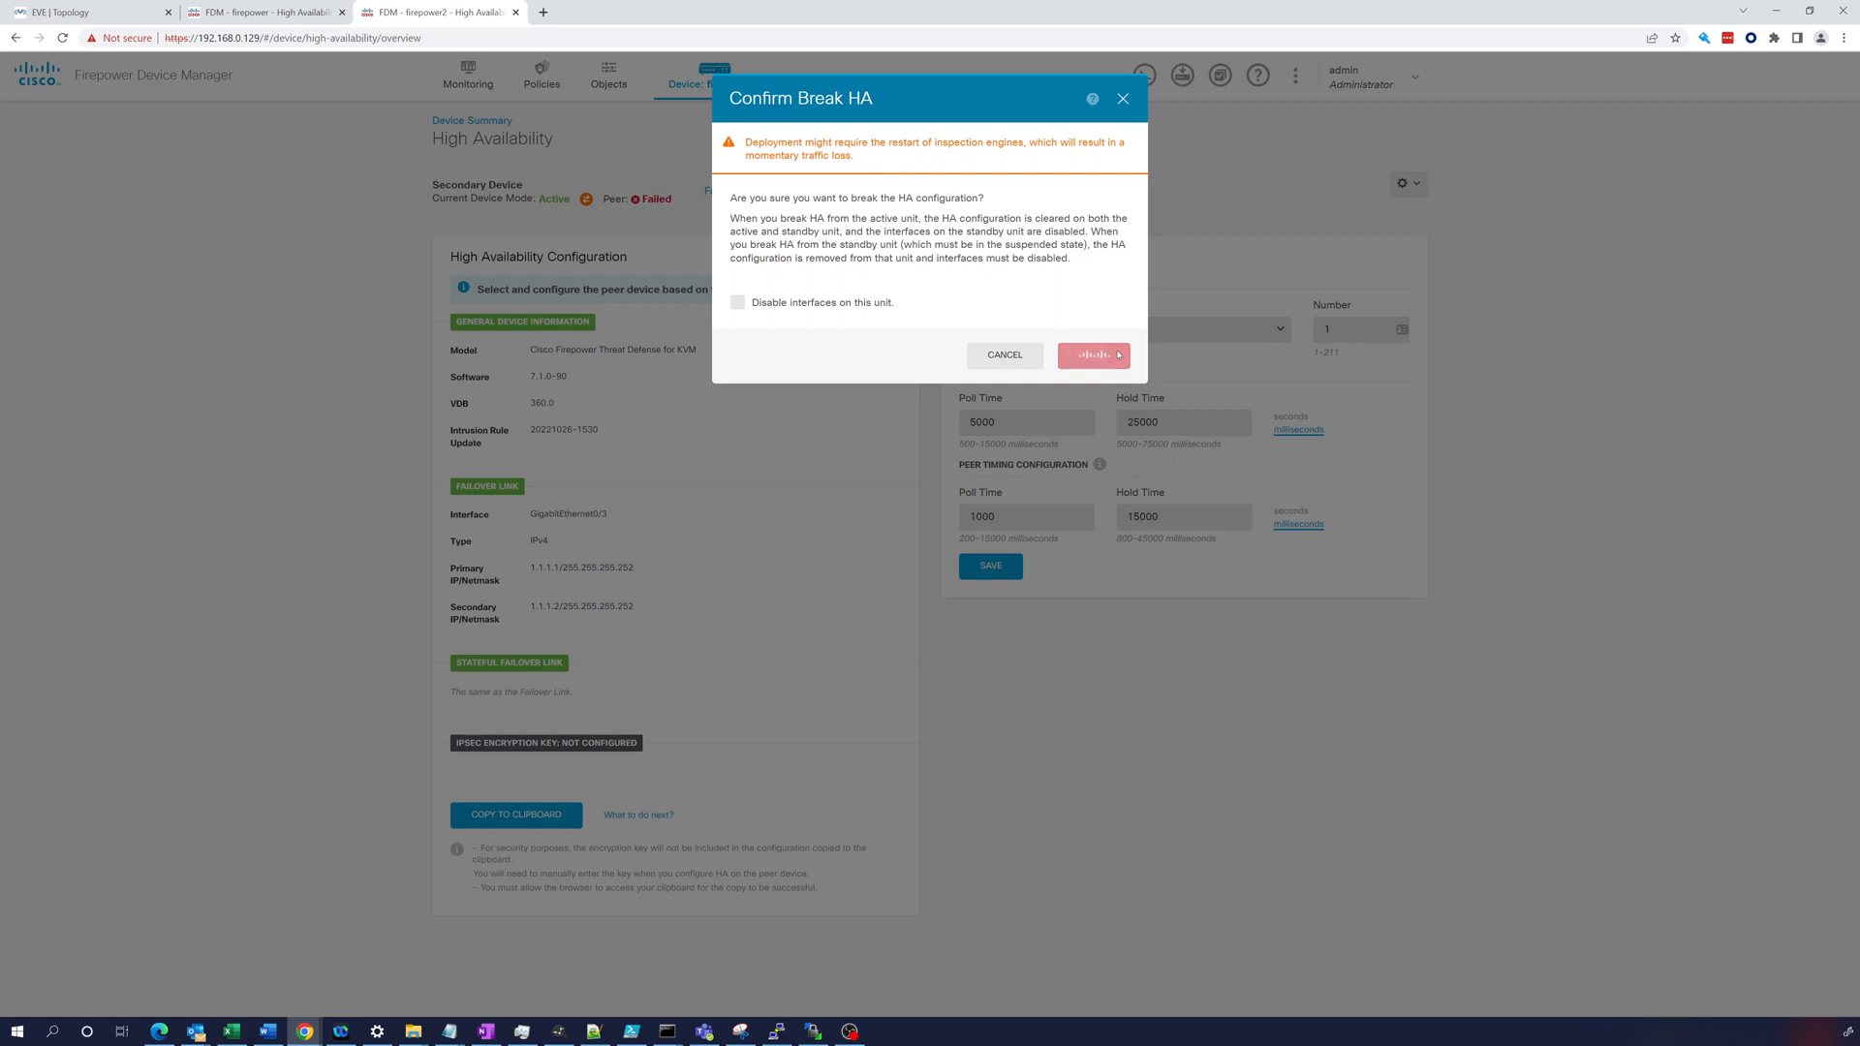